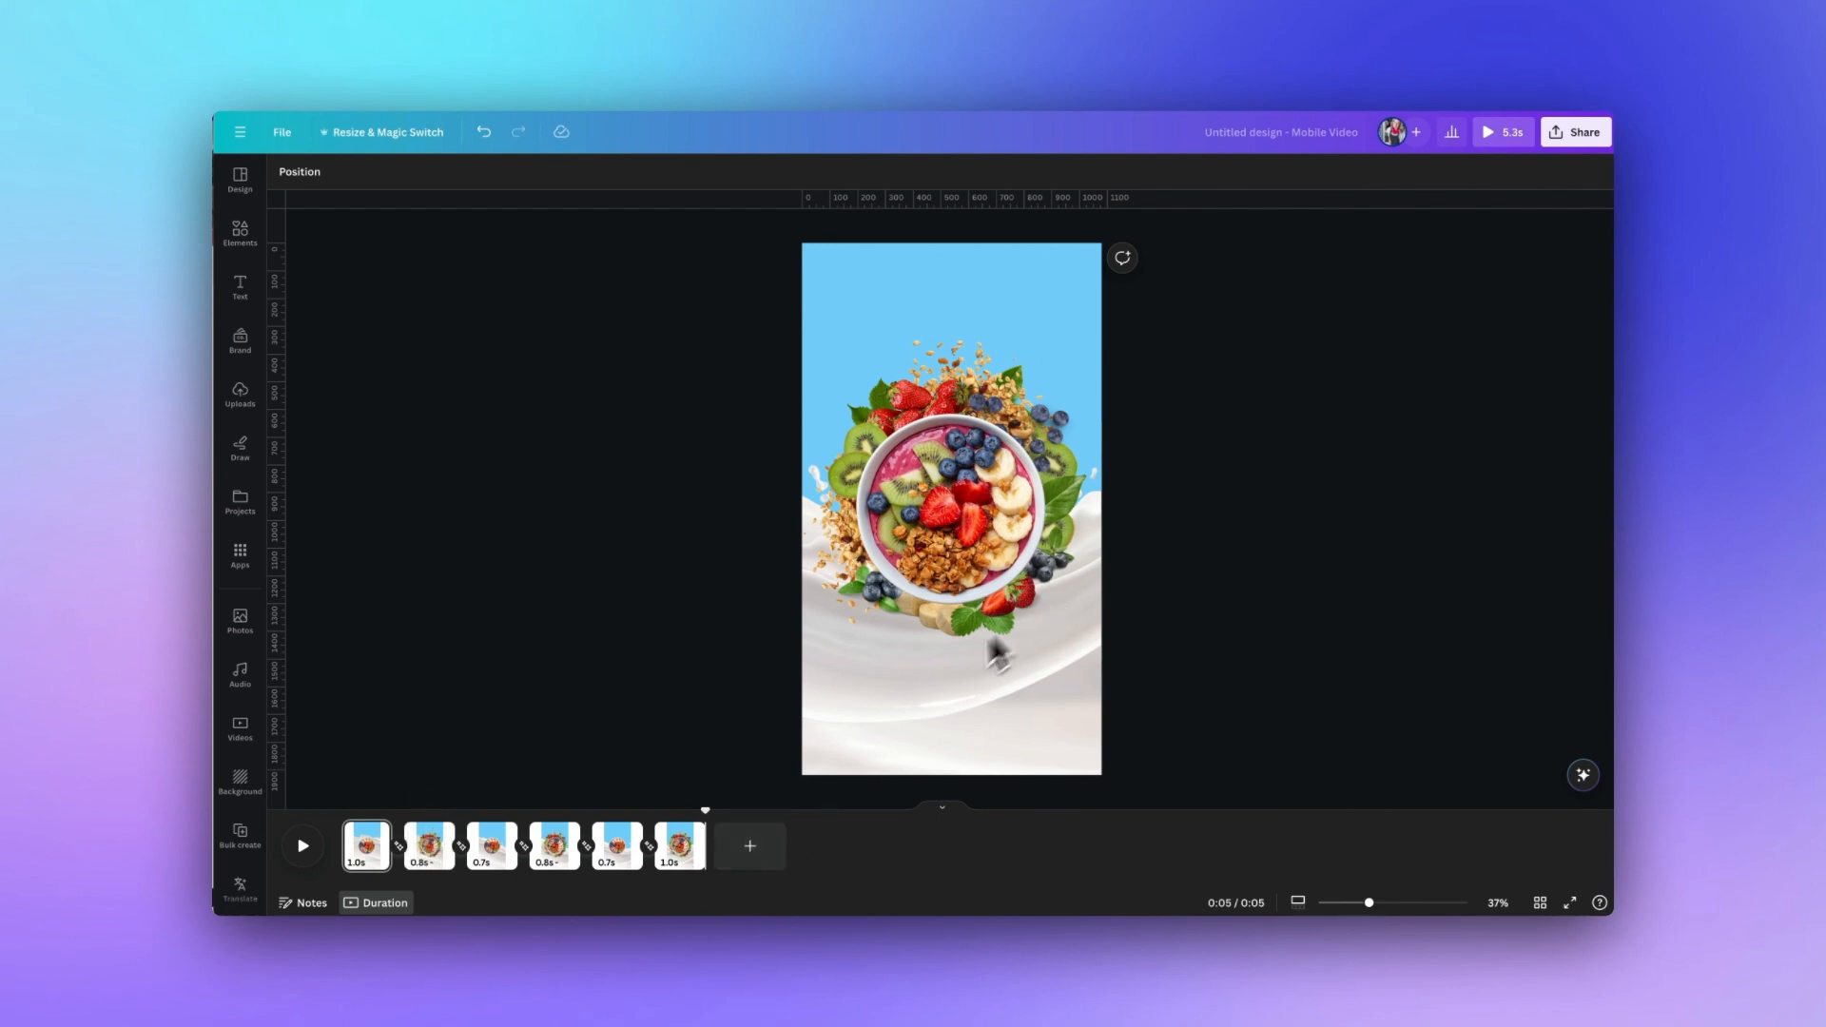
Add a blank page at the end of the timeline and place a fruit-topped bowl photo found by searching for "granola bowl"
left_click(778, 851)
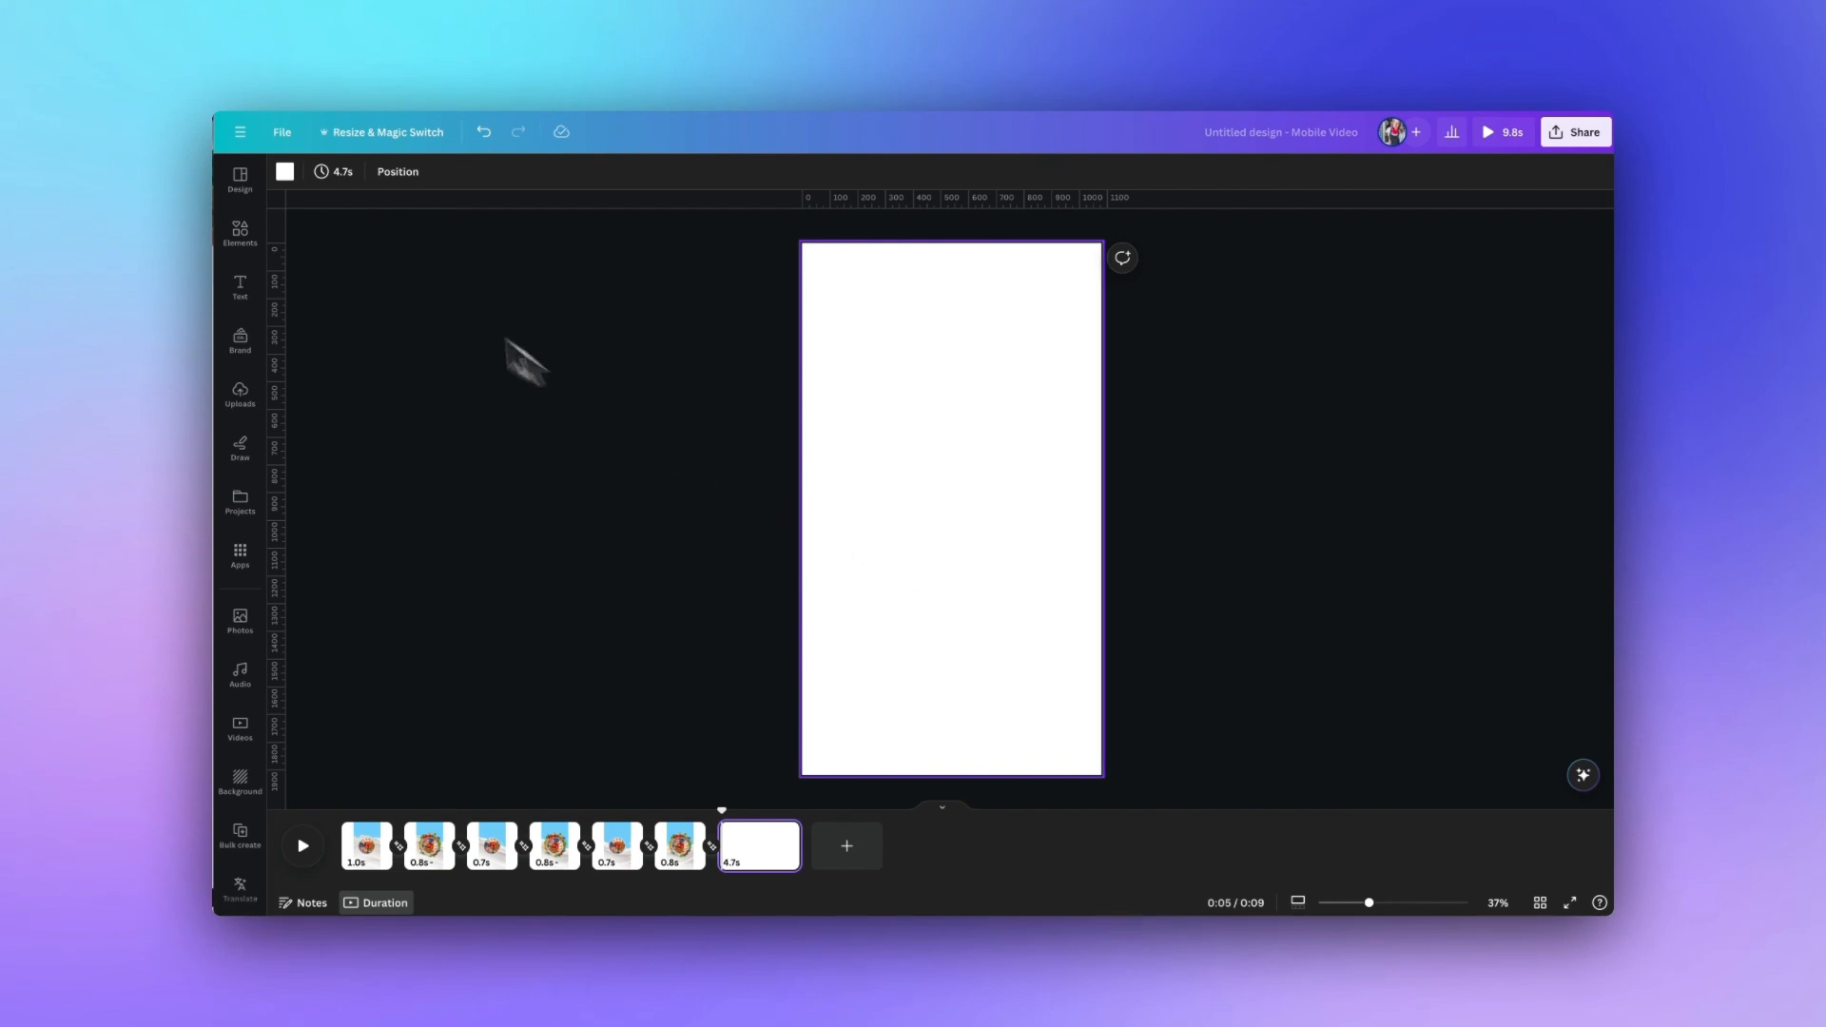
left_click(240, 623)
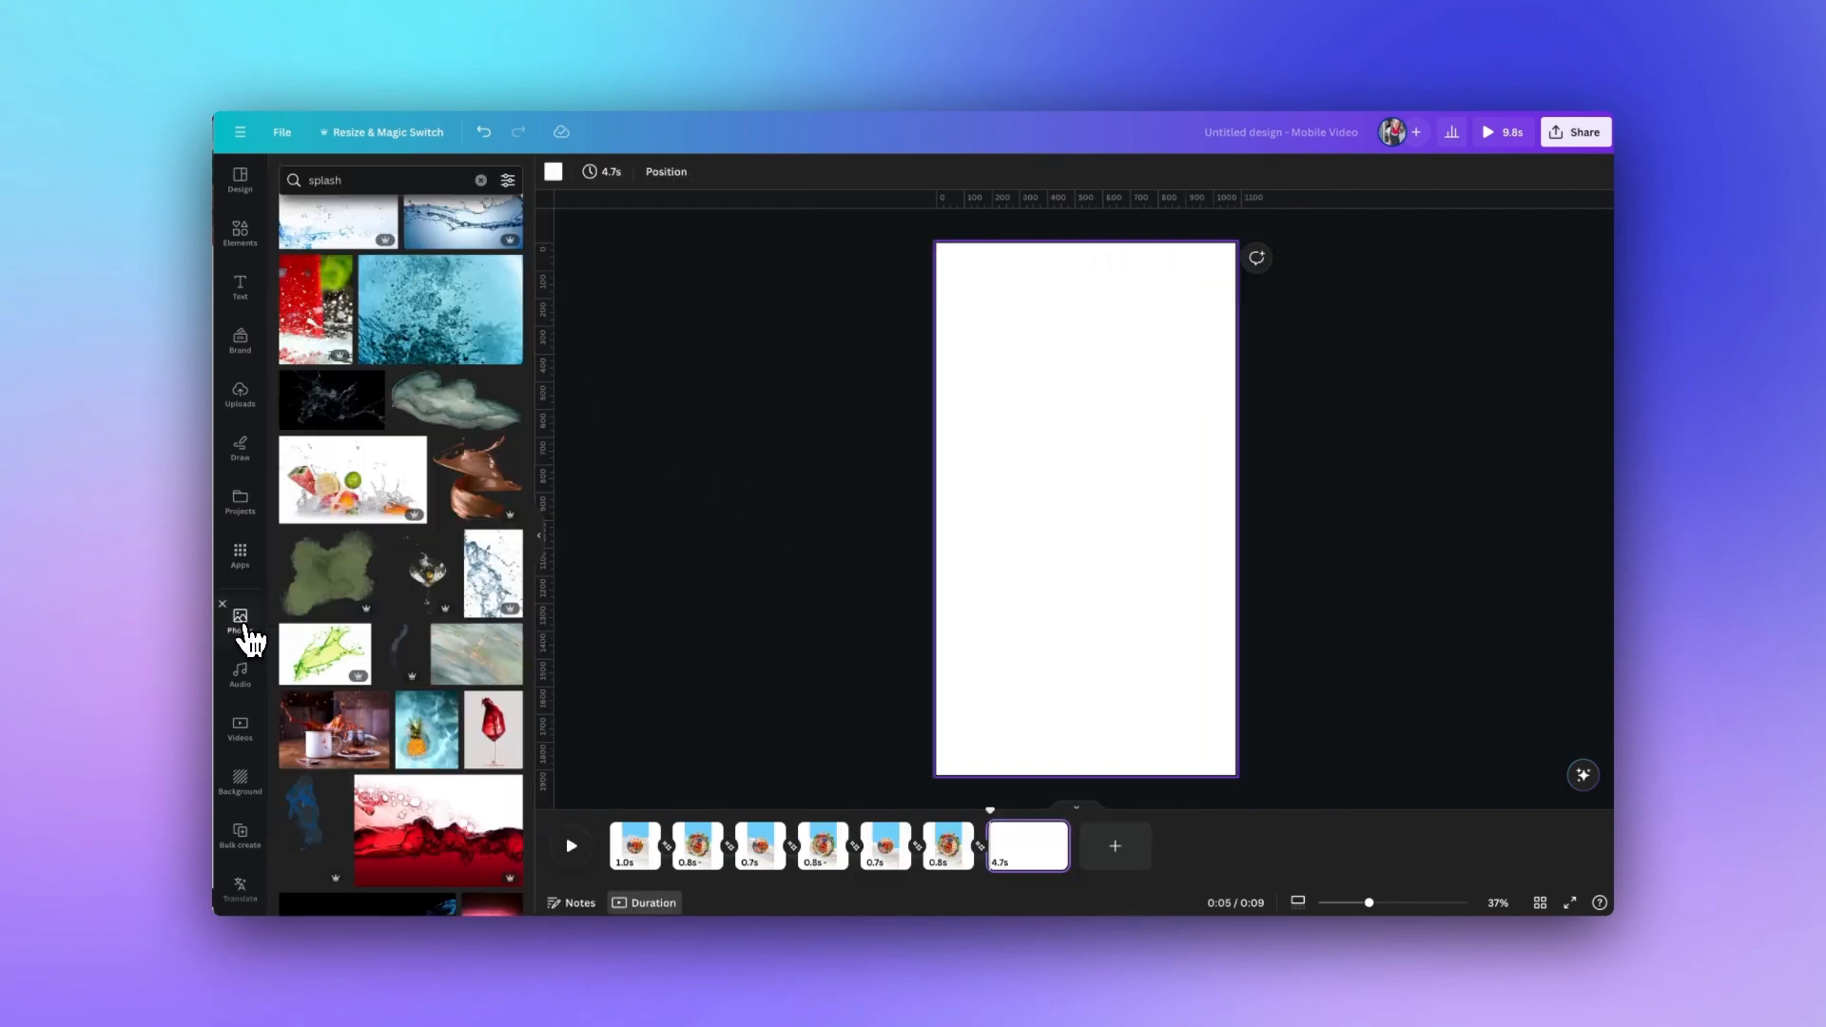
left_click(481, 179)
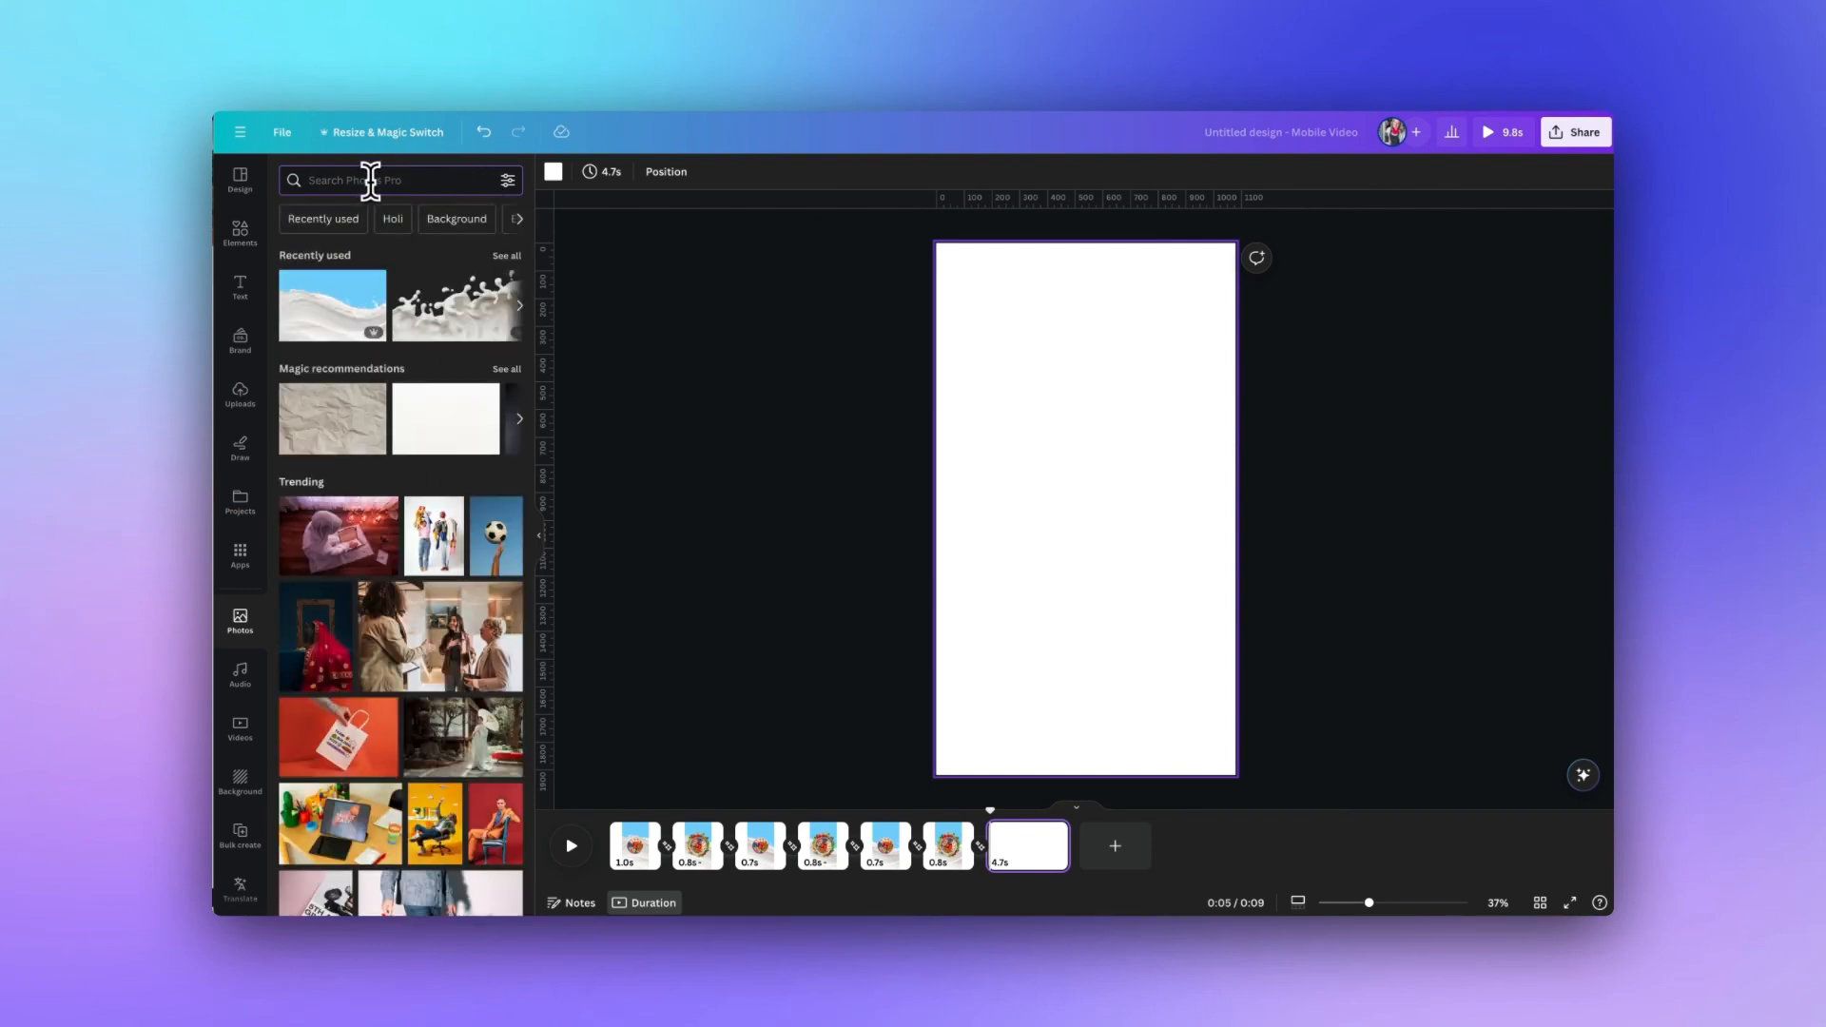
type("granola")
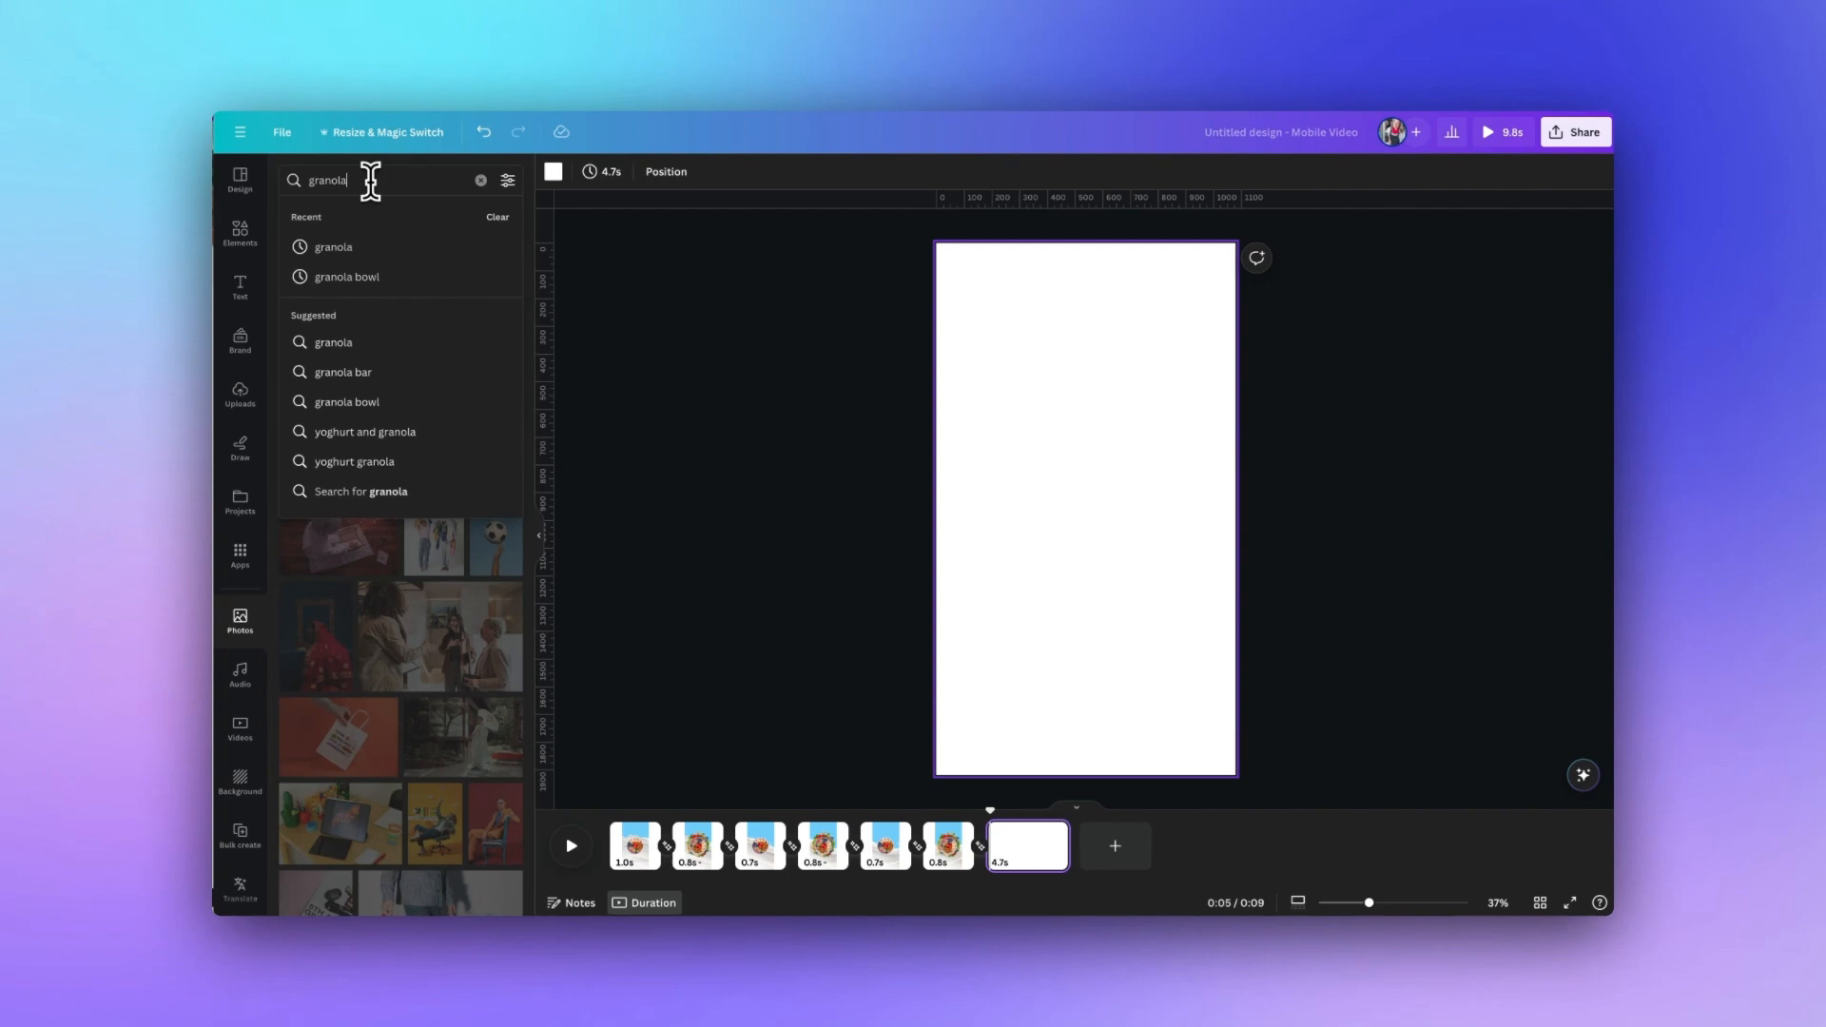
left_click(373, 276)
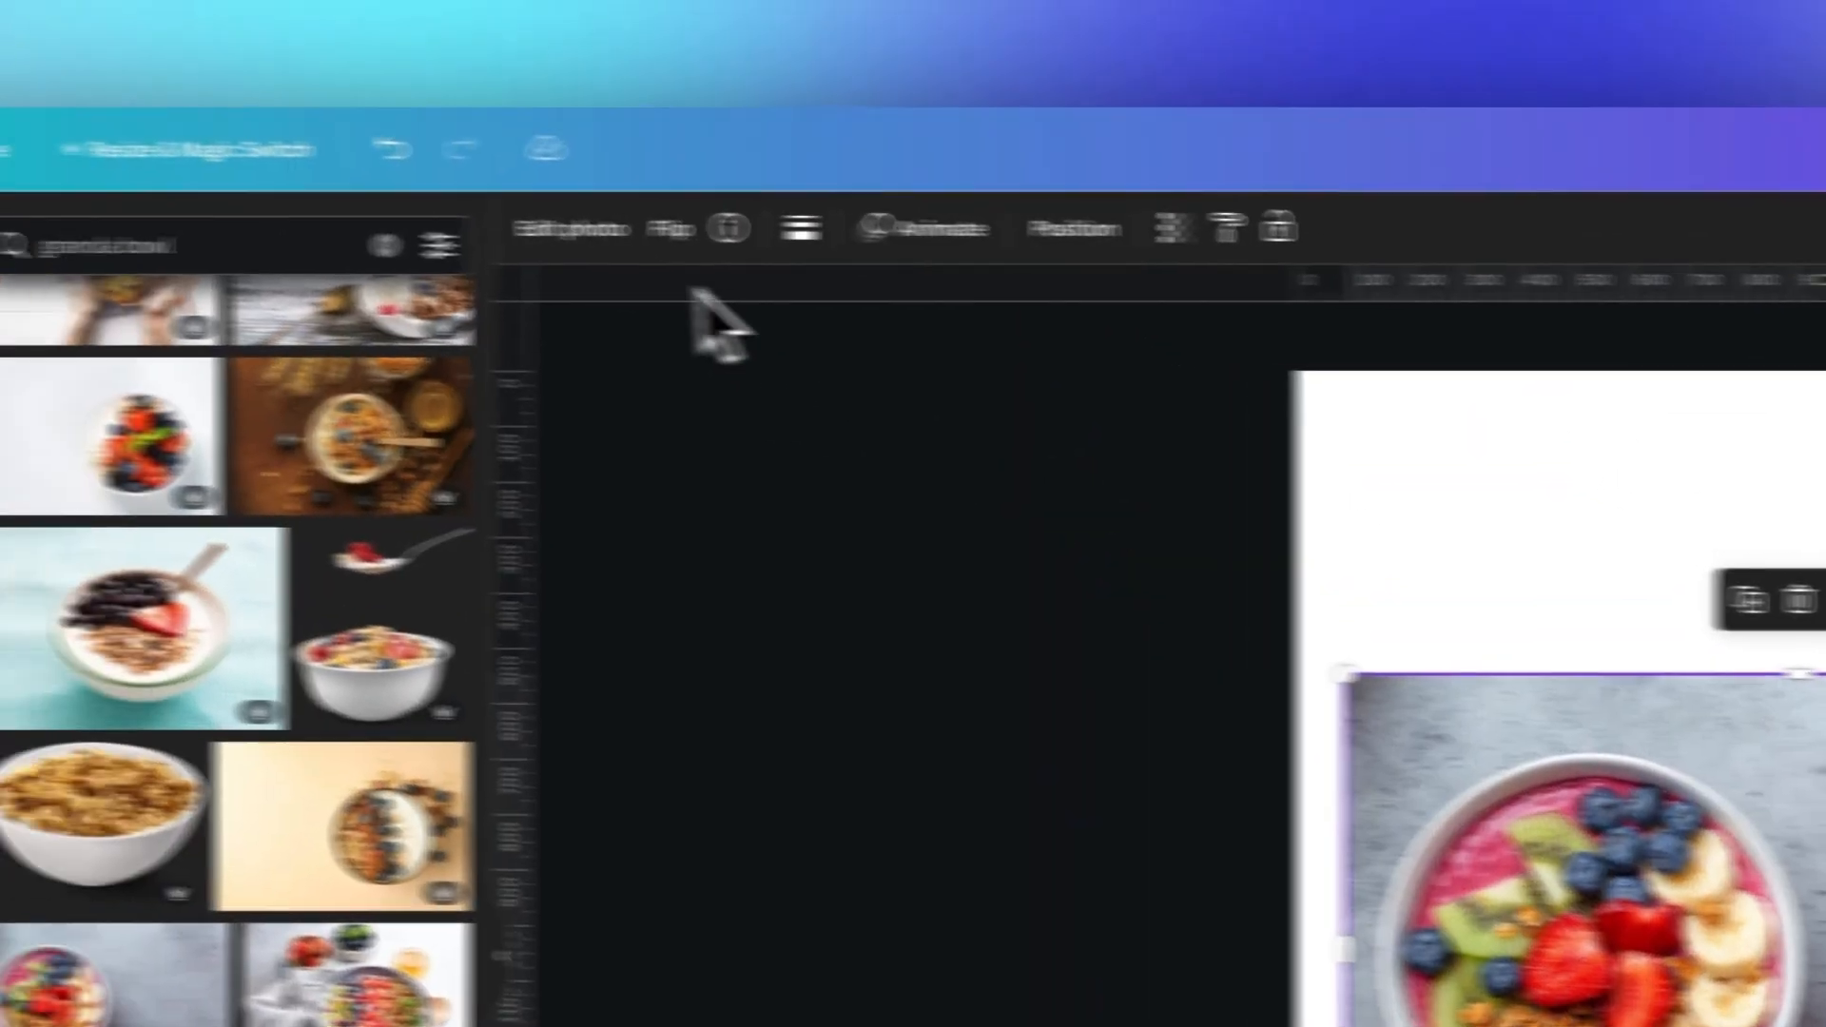
Remove the background from the fruit bowl photo and crop away the empty margins around the bowl
left_click(827, 238)
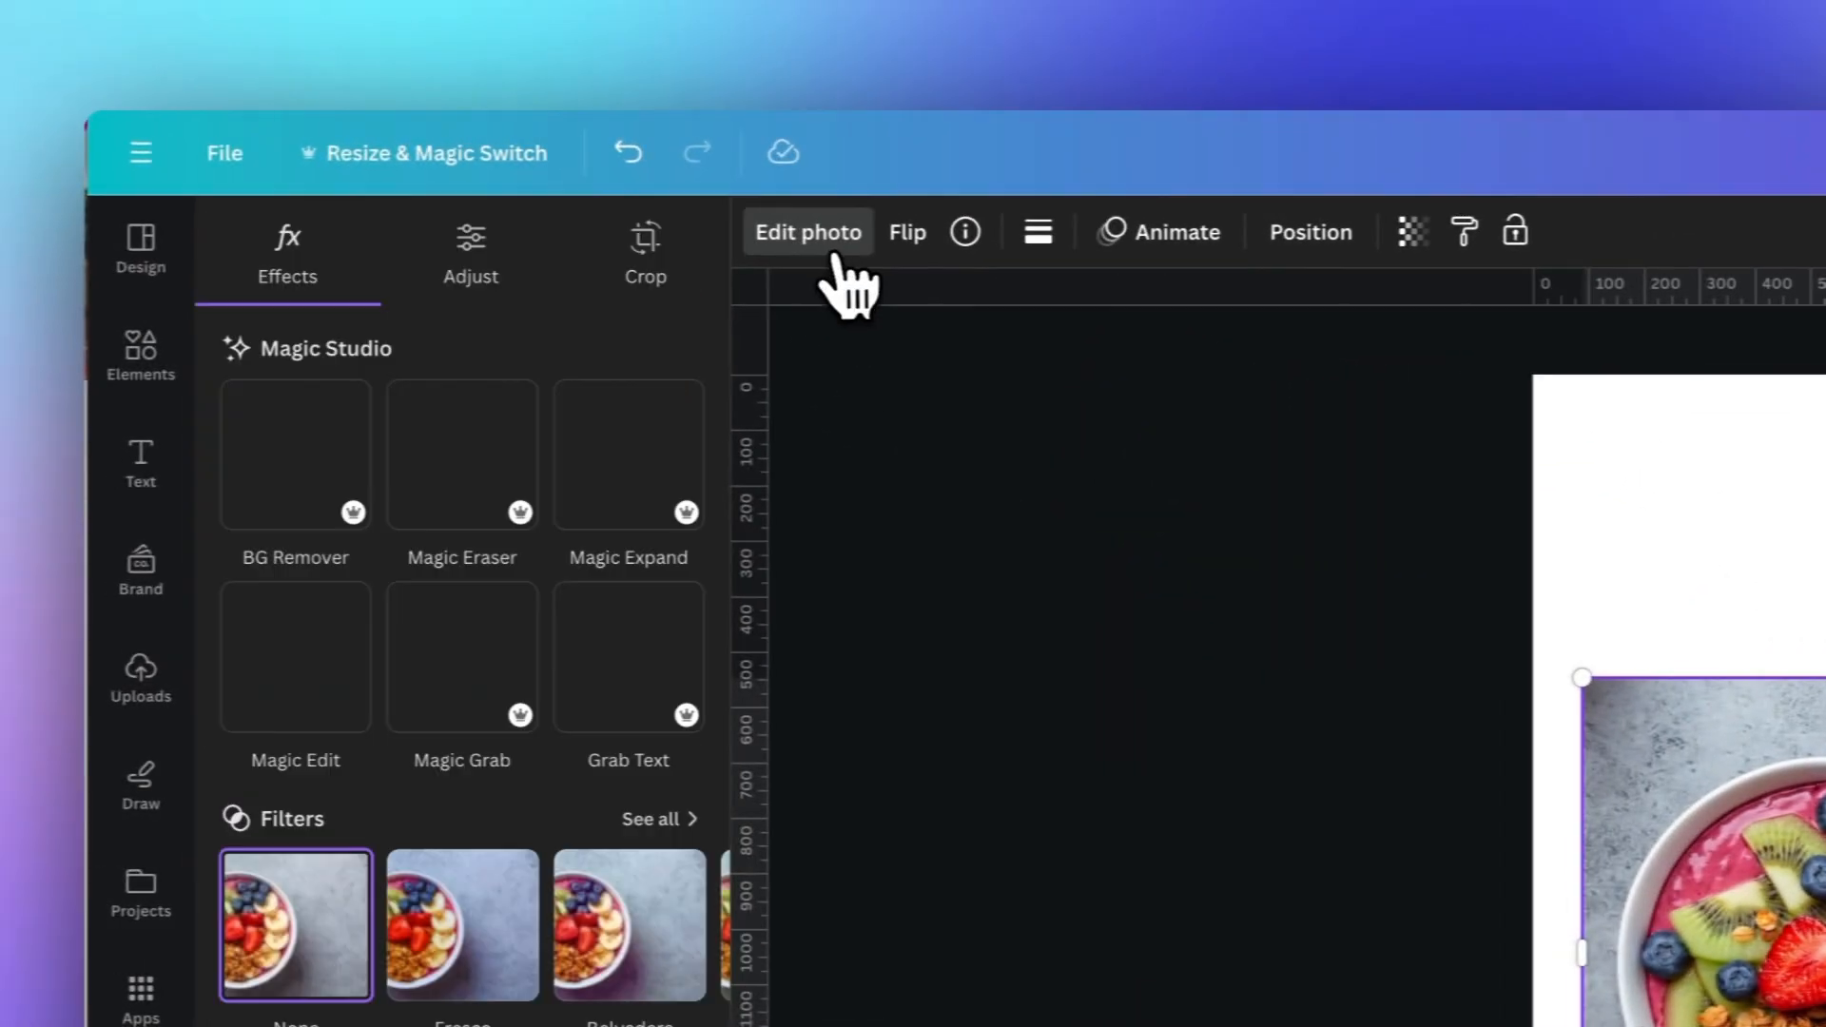
left_click(303, 480)
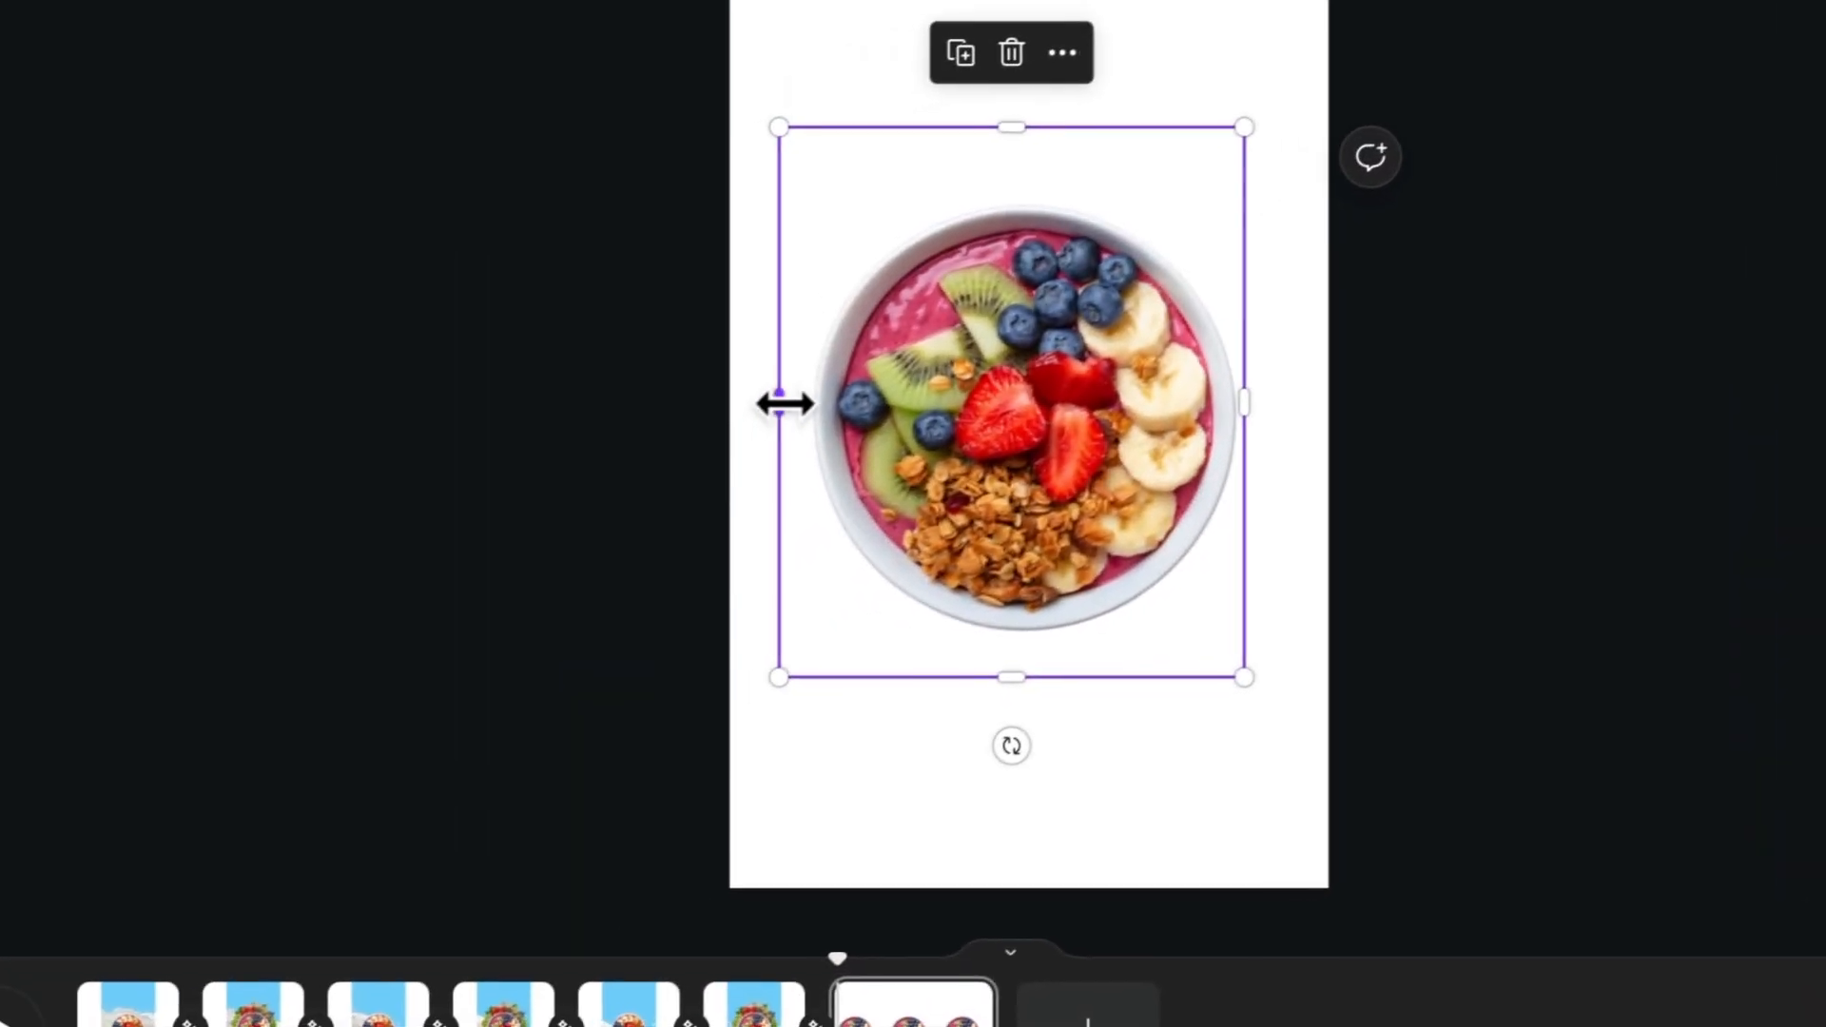
left_click_drag(783, 399, 823, 391)
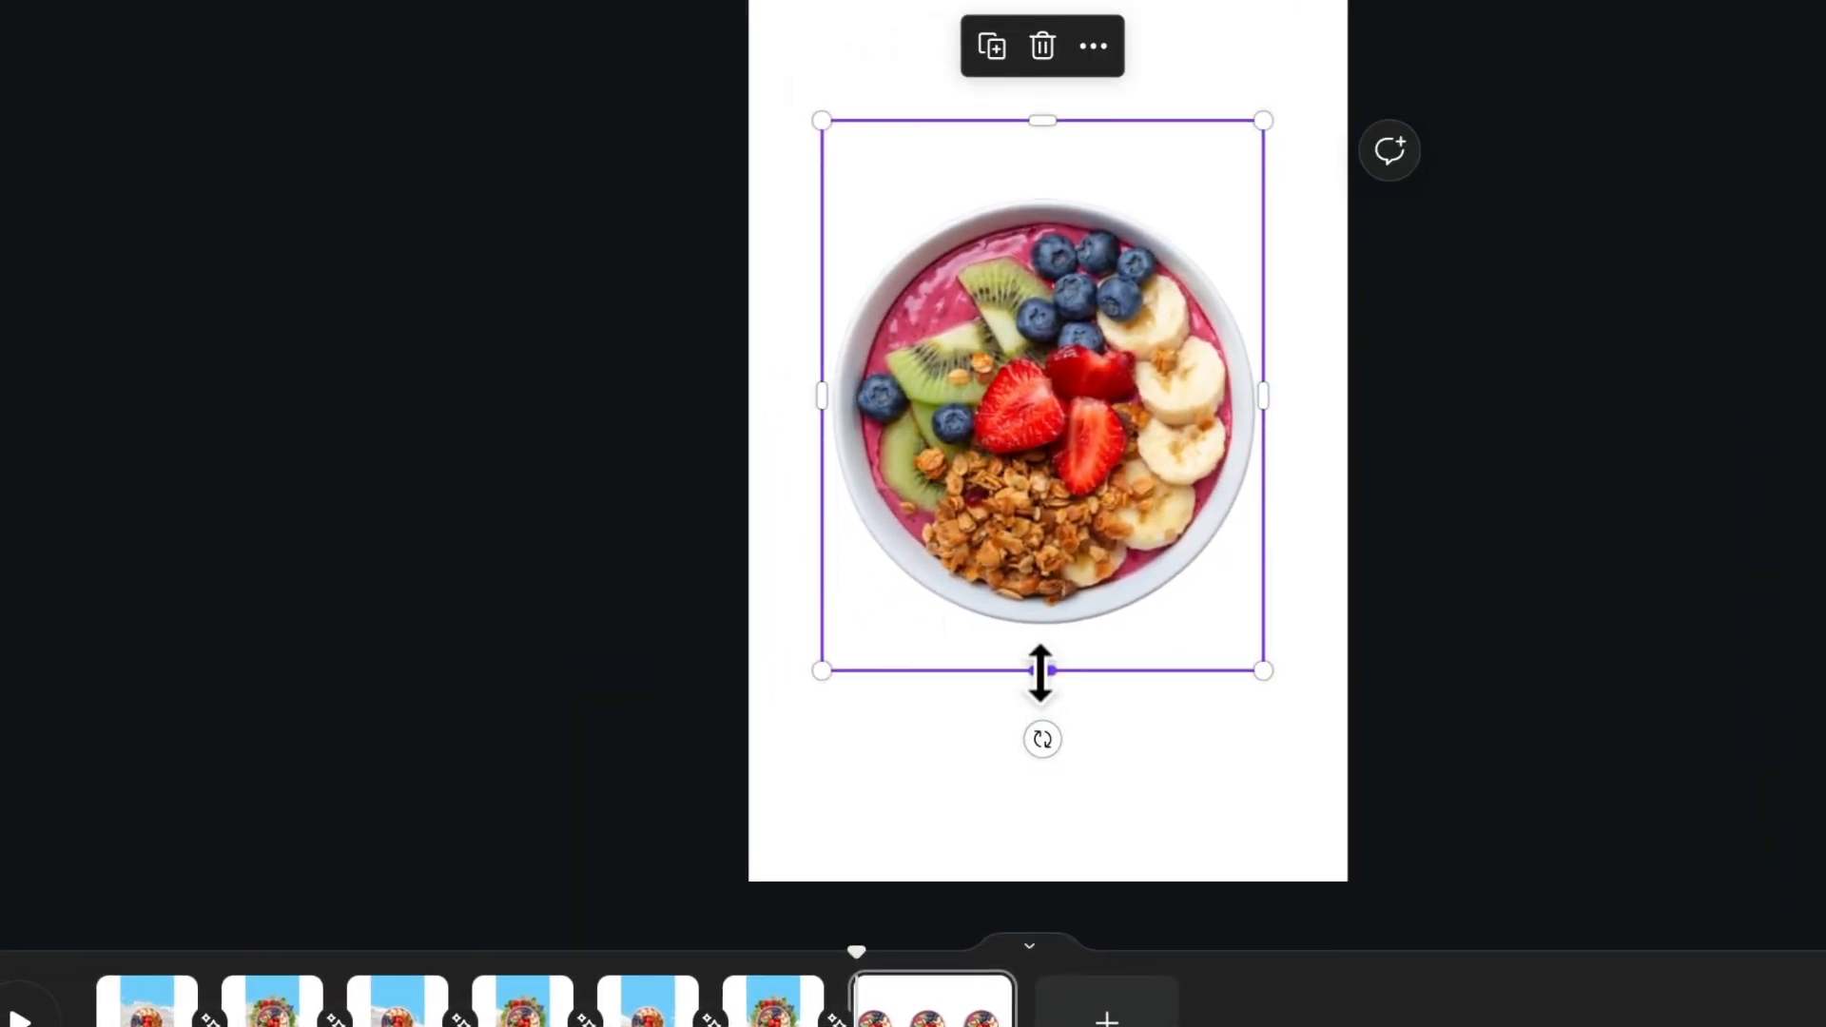
left_click_drag(1039, 121, 1035, 225)
left_click_drag(884, 504, 885, 505)
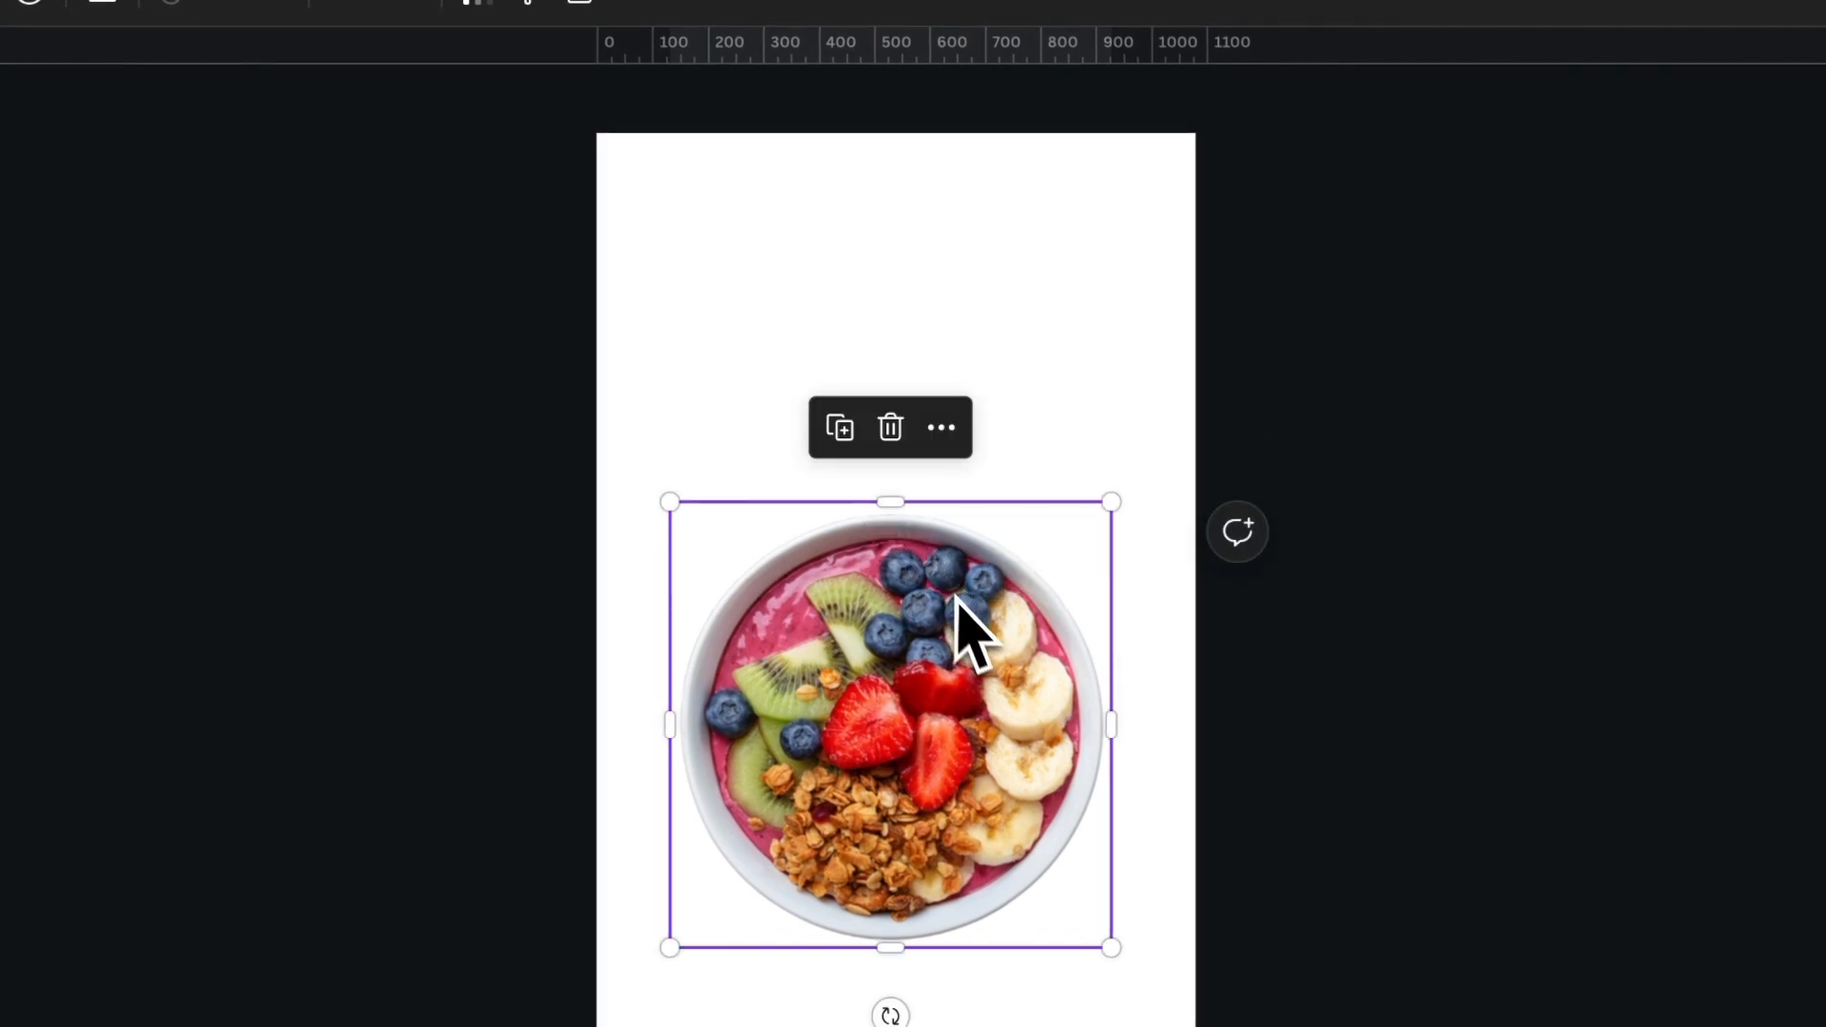
Centre the cropped fruit bowl horizontally and vertically on the page
left_click_drag(915, 676, 909, 631)
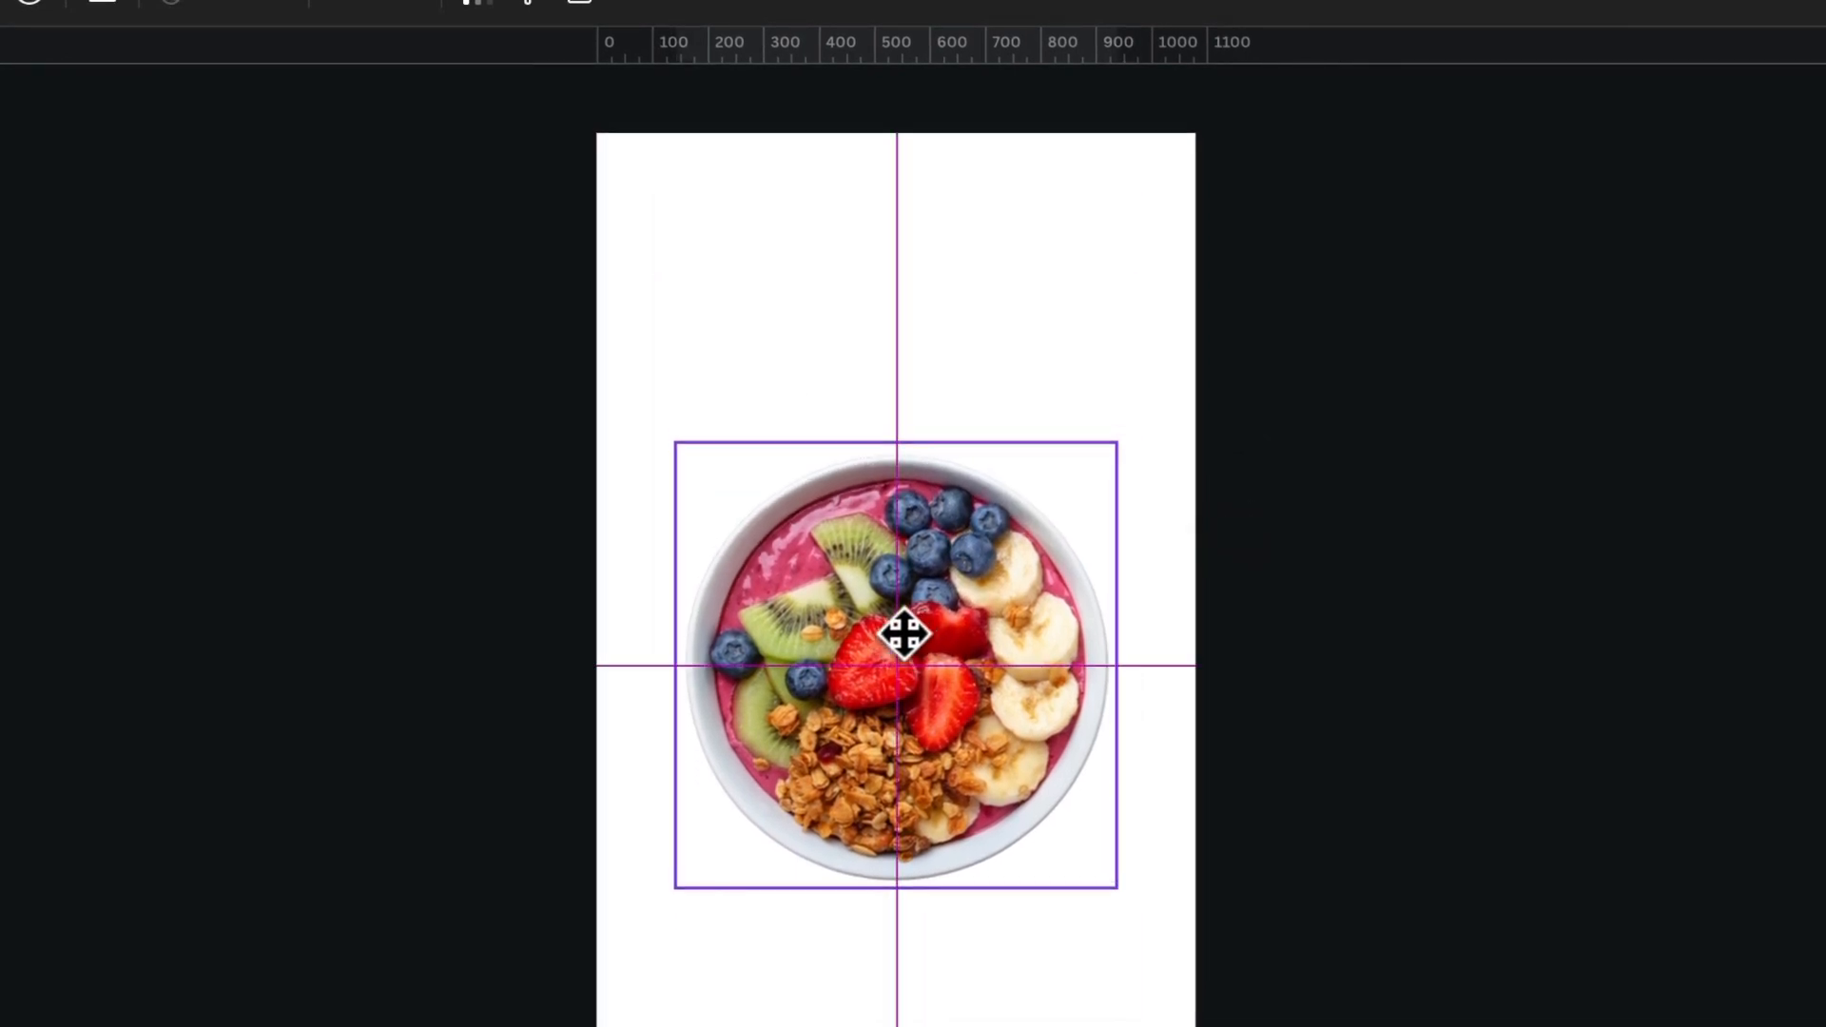
left_click(1124, 352)
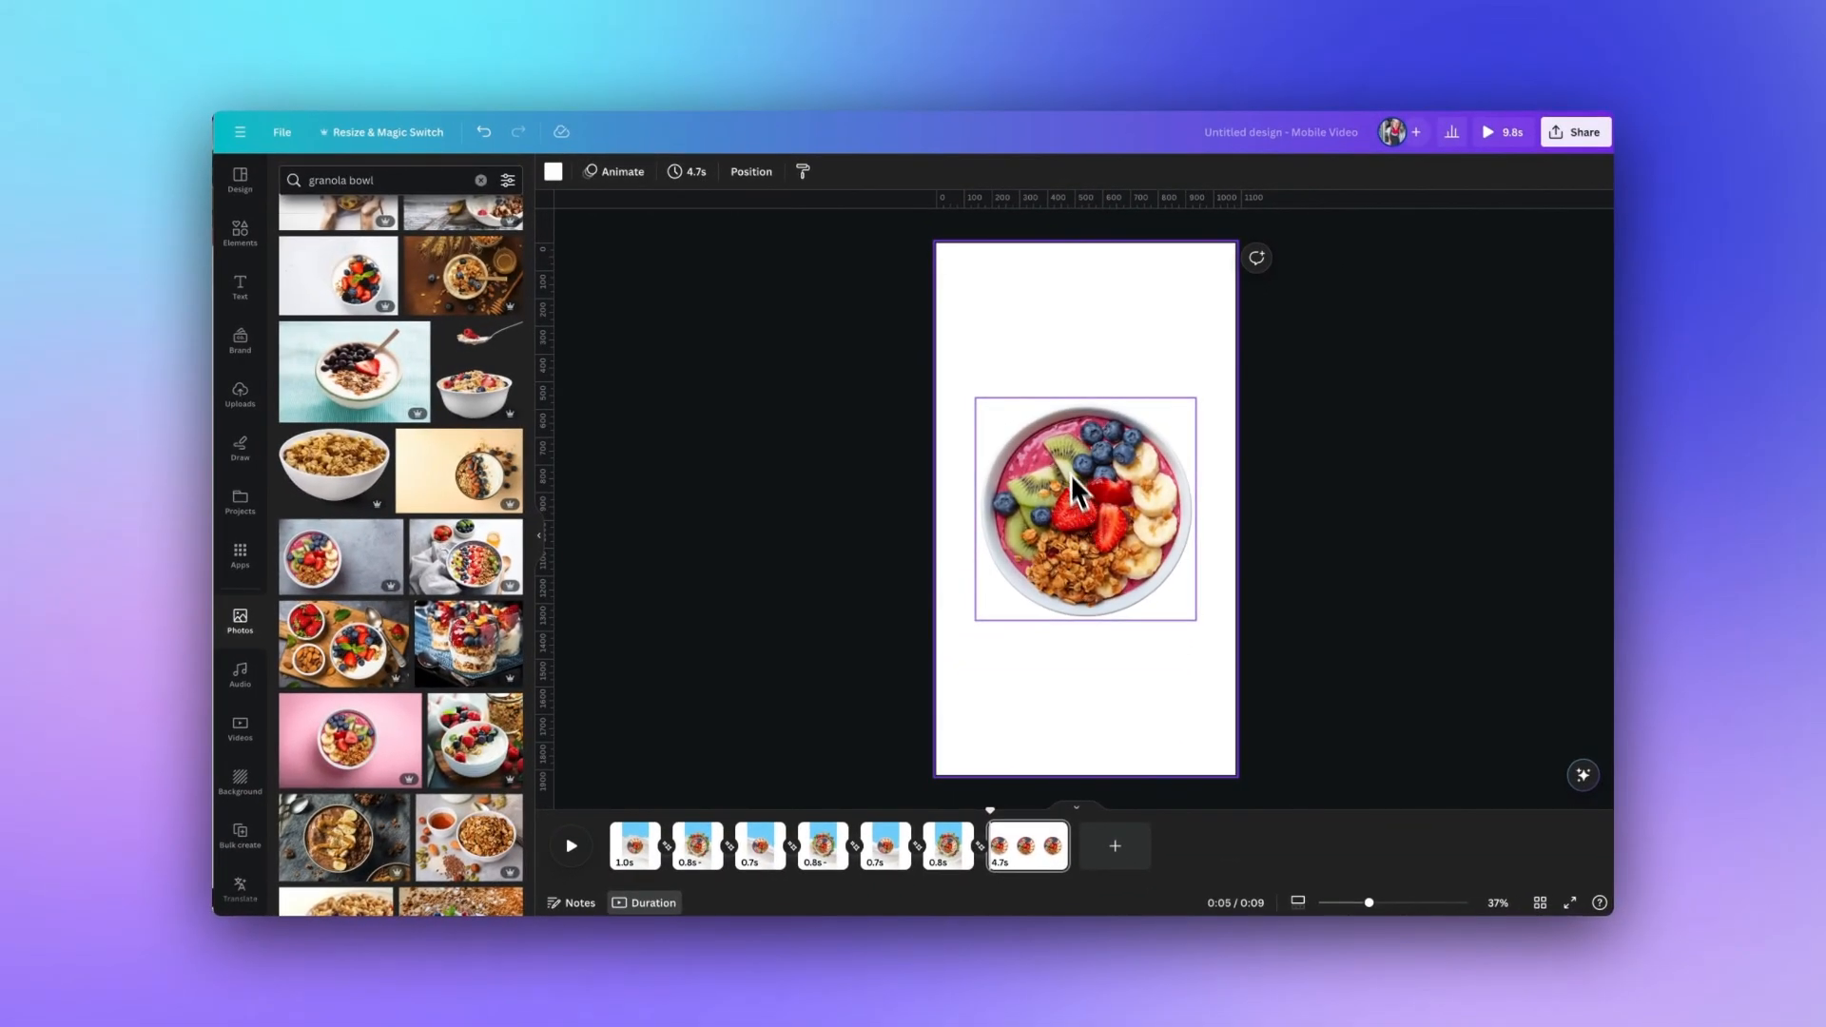
left_click(1084, 504)
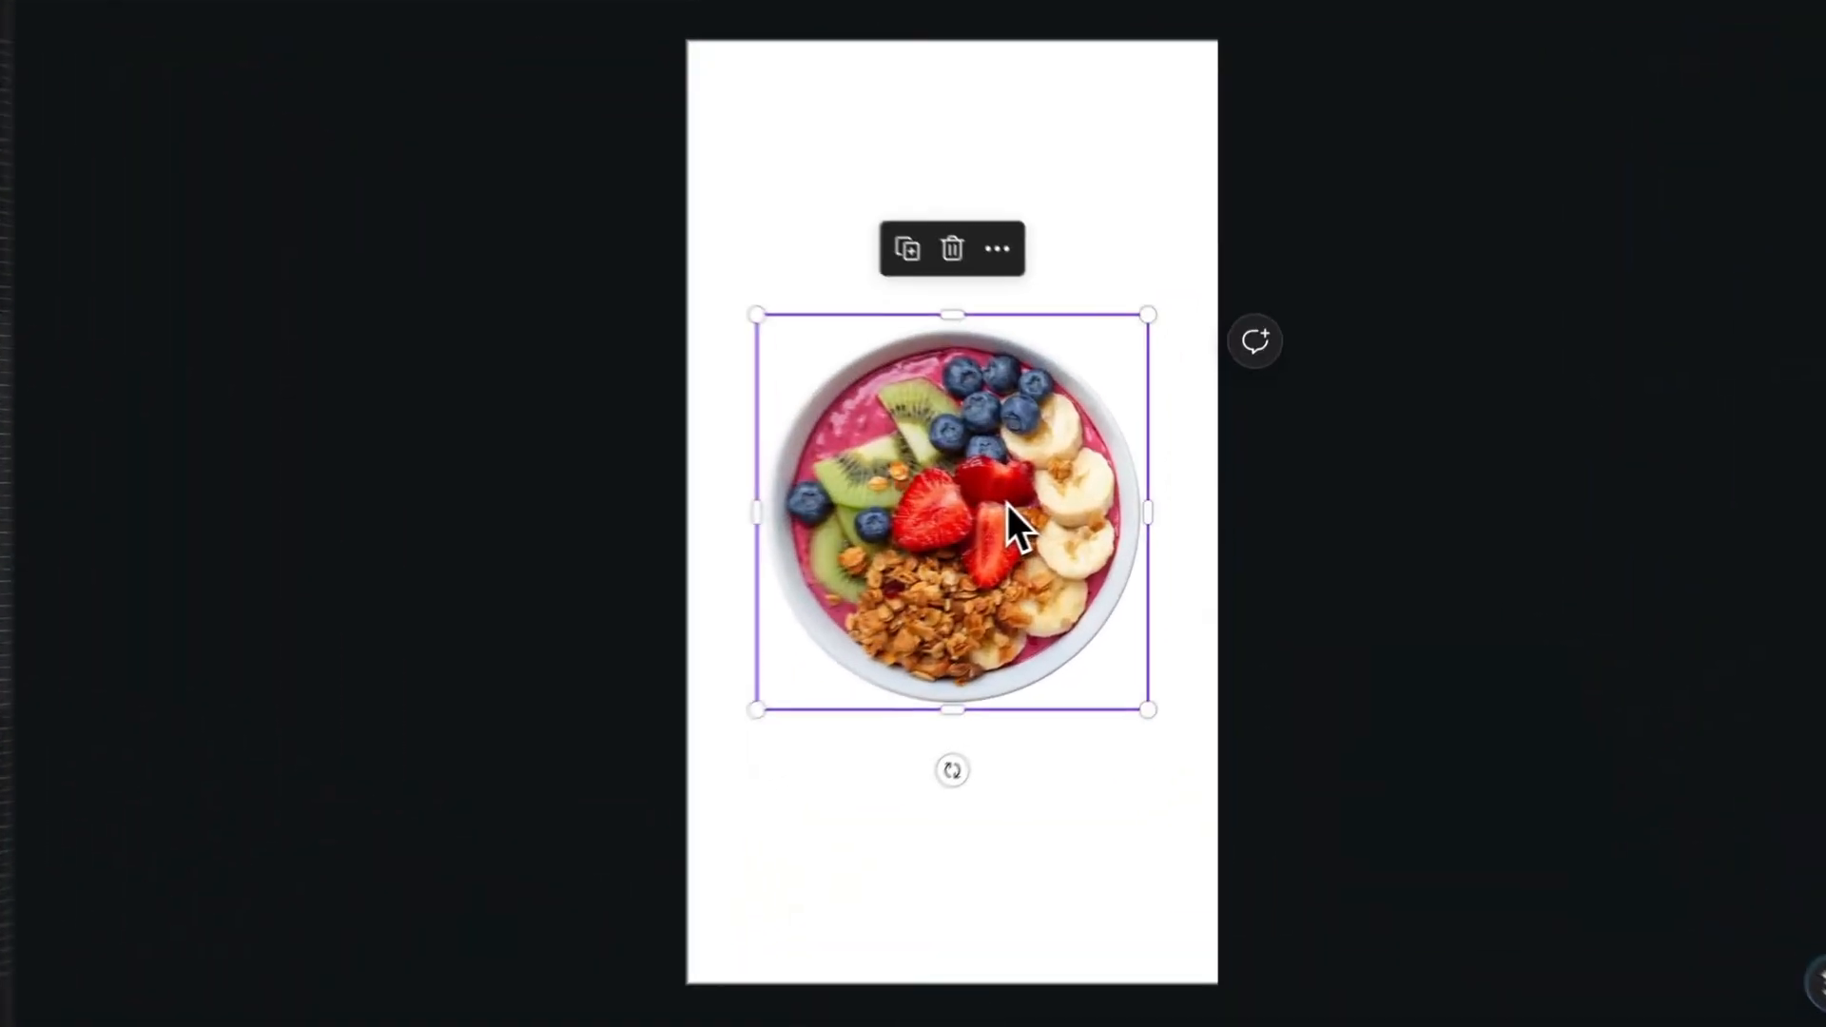
left_click_drag(1007, 505, 977, 508)
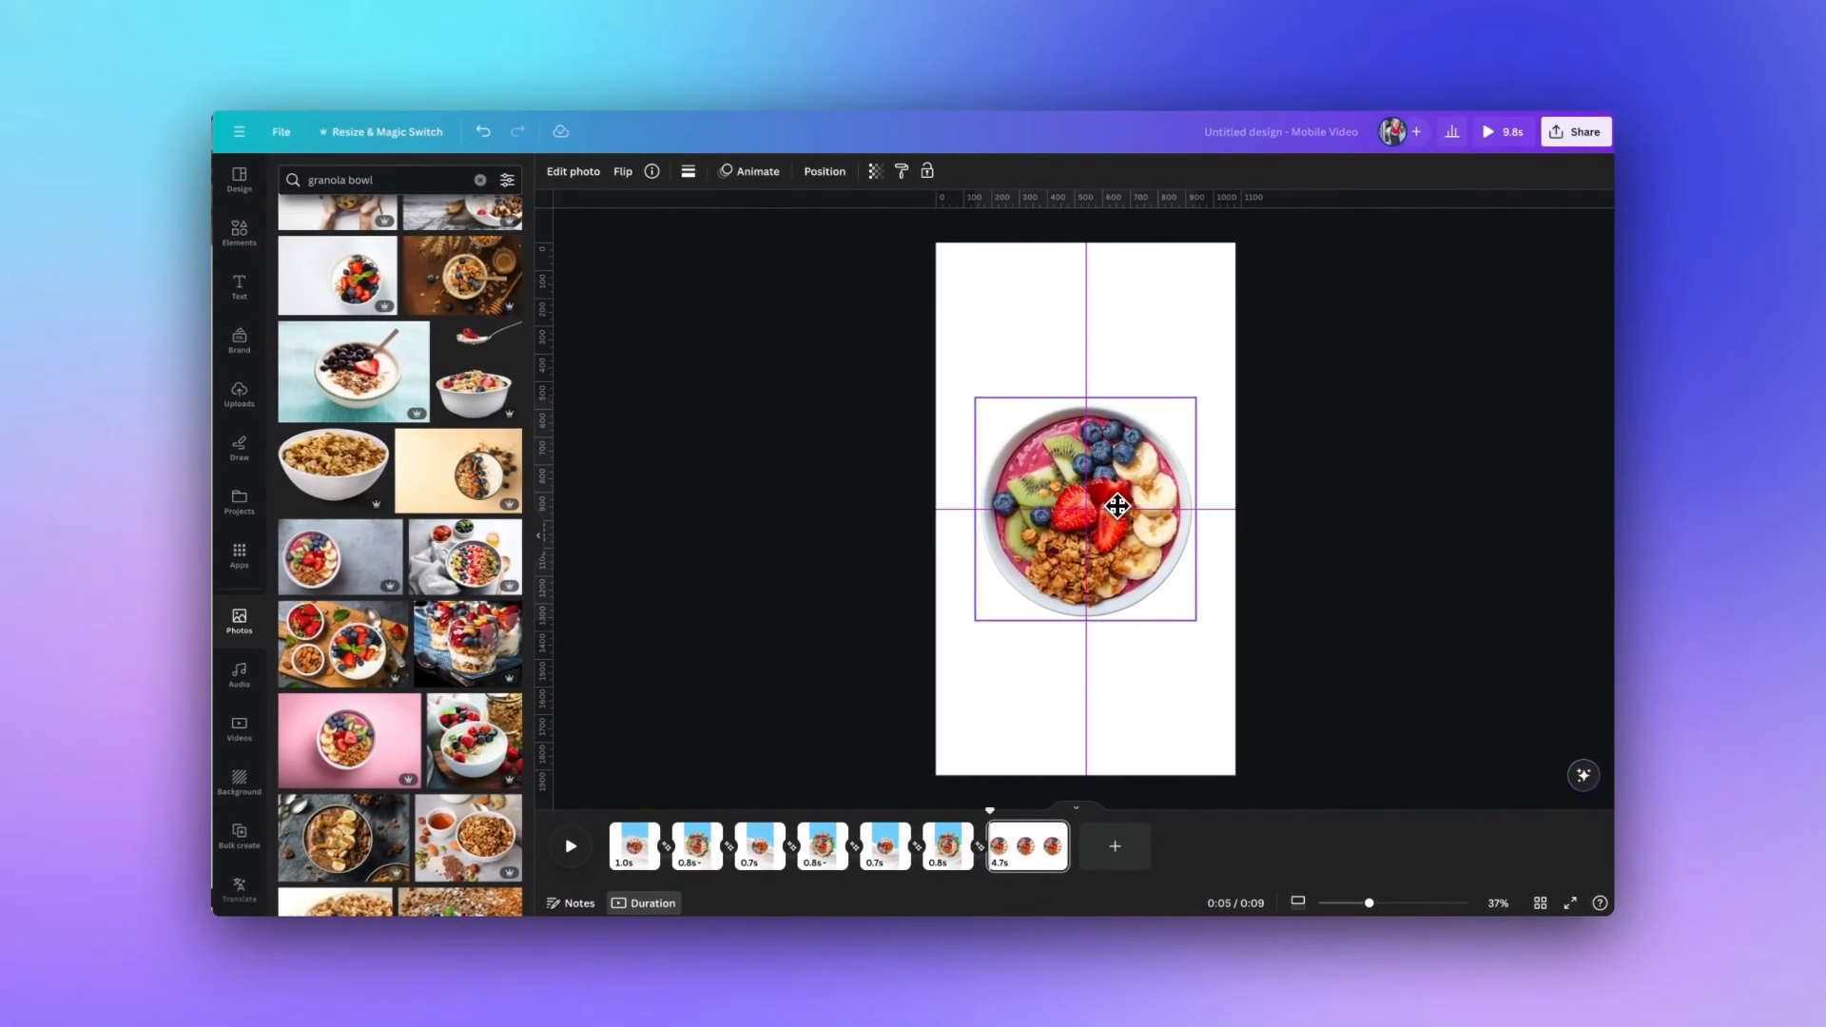
left_click_drag(1117, 506, 1116, 506)
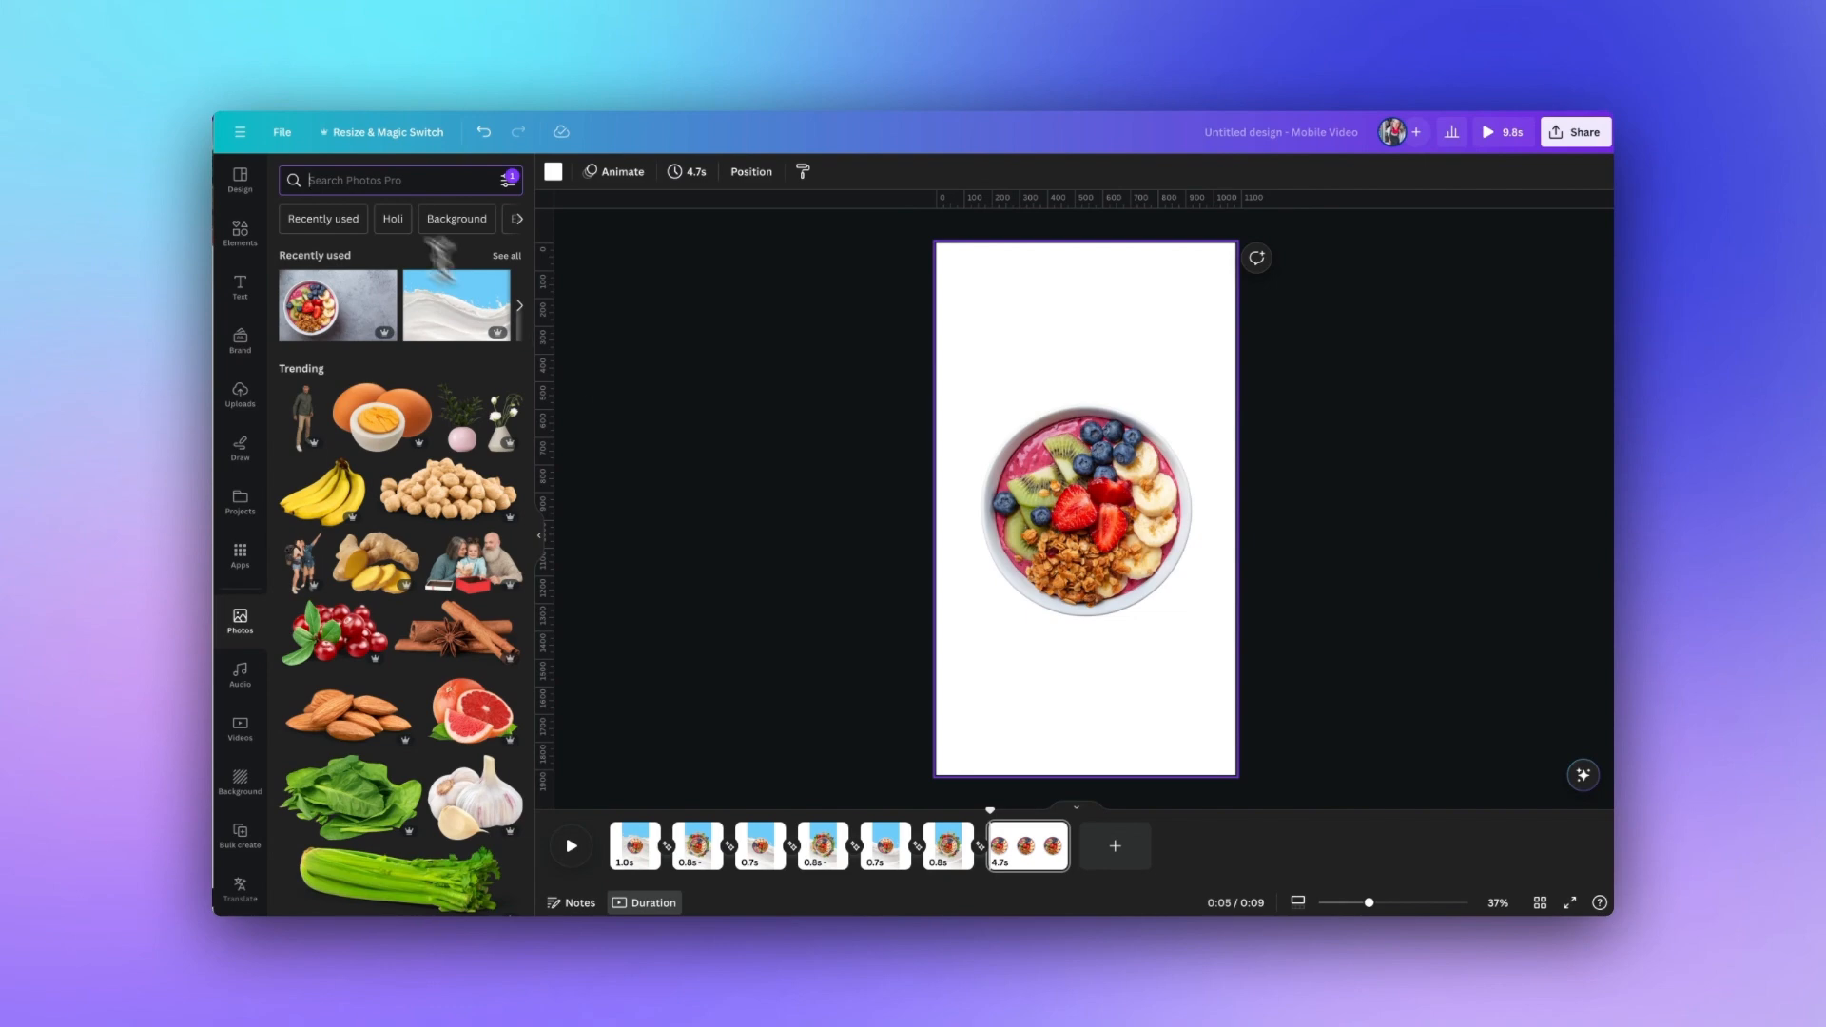
Search the photo library for "strawberry" with the Cut-outs only filter enabled
left_click(317, 180)
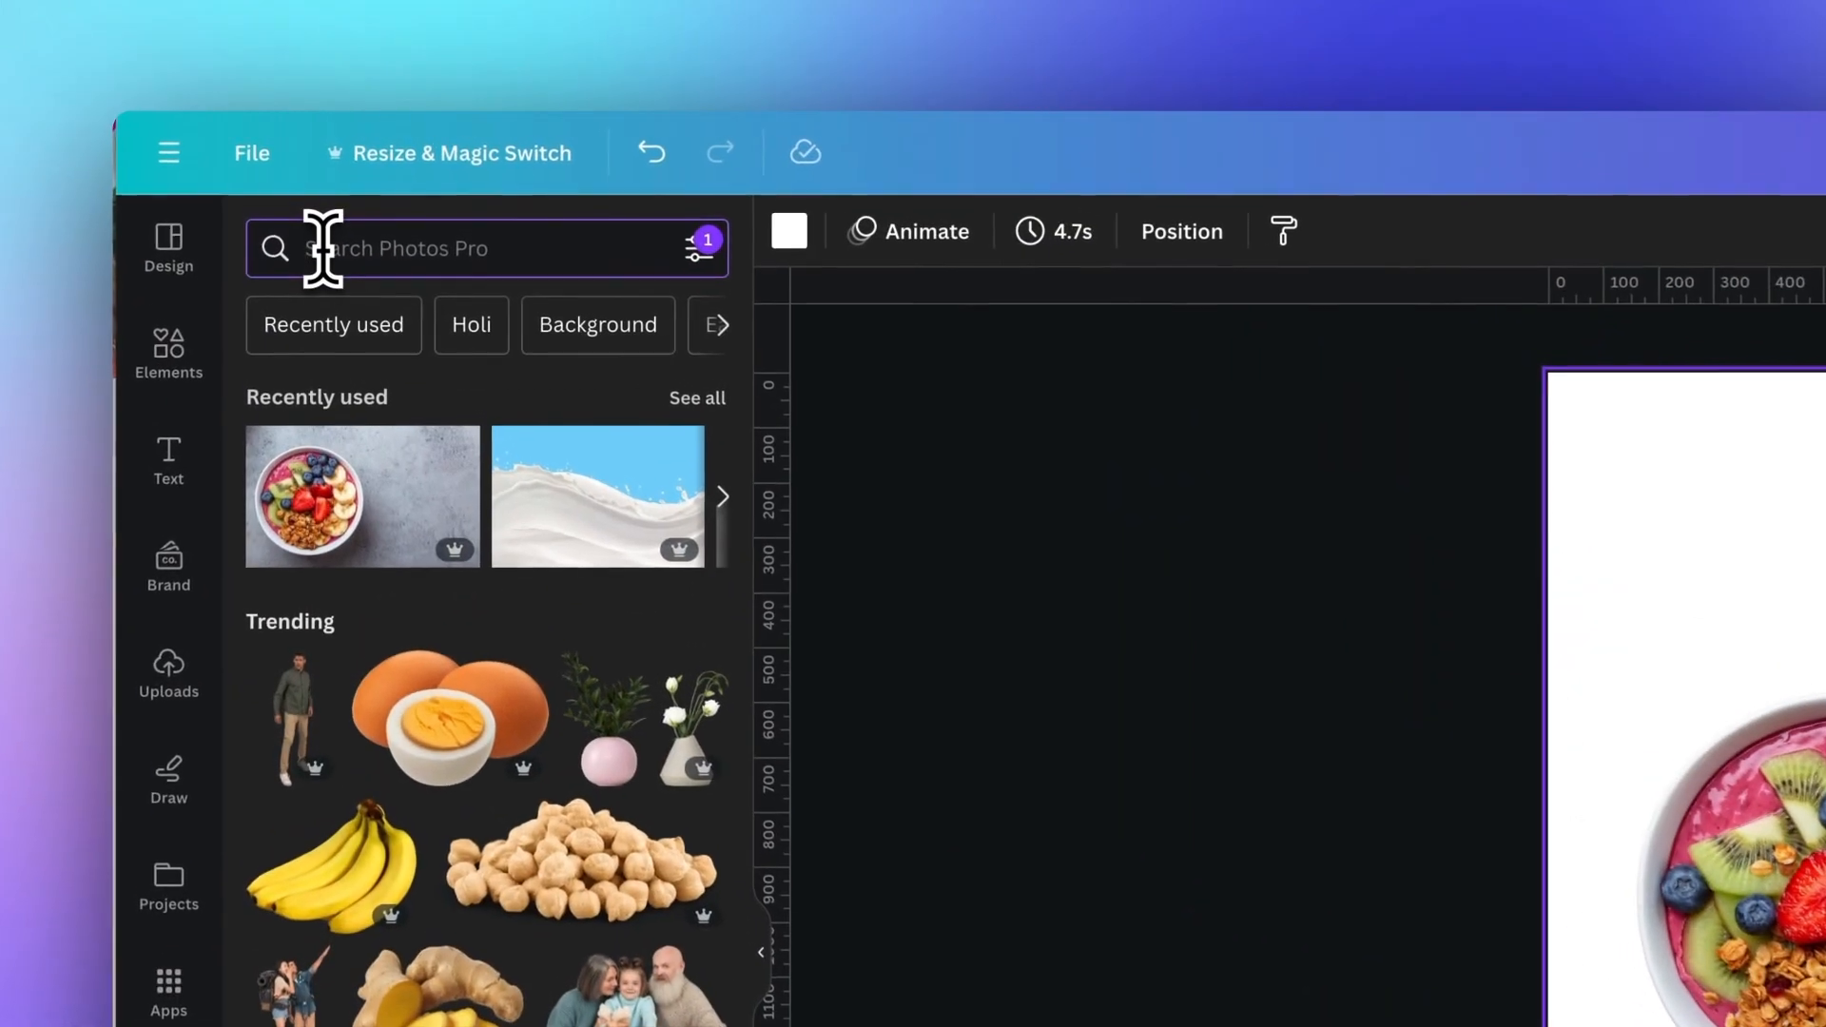
type("strawberr")
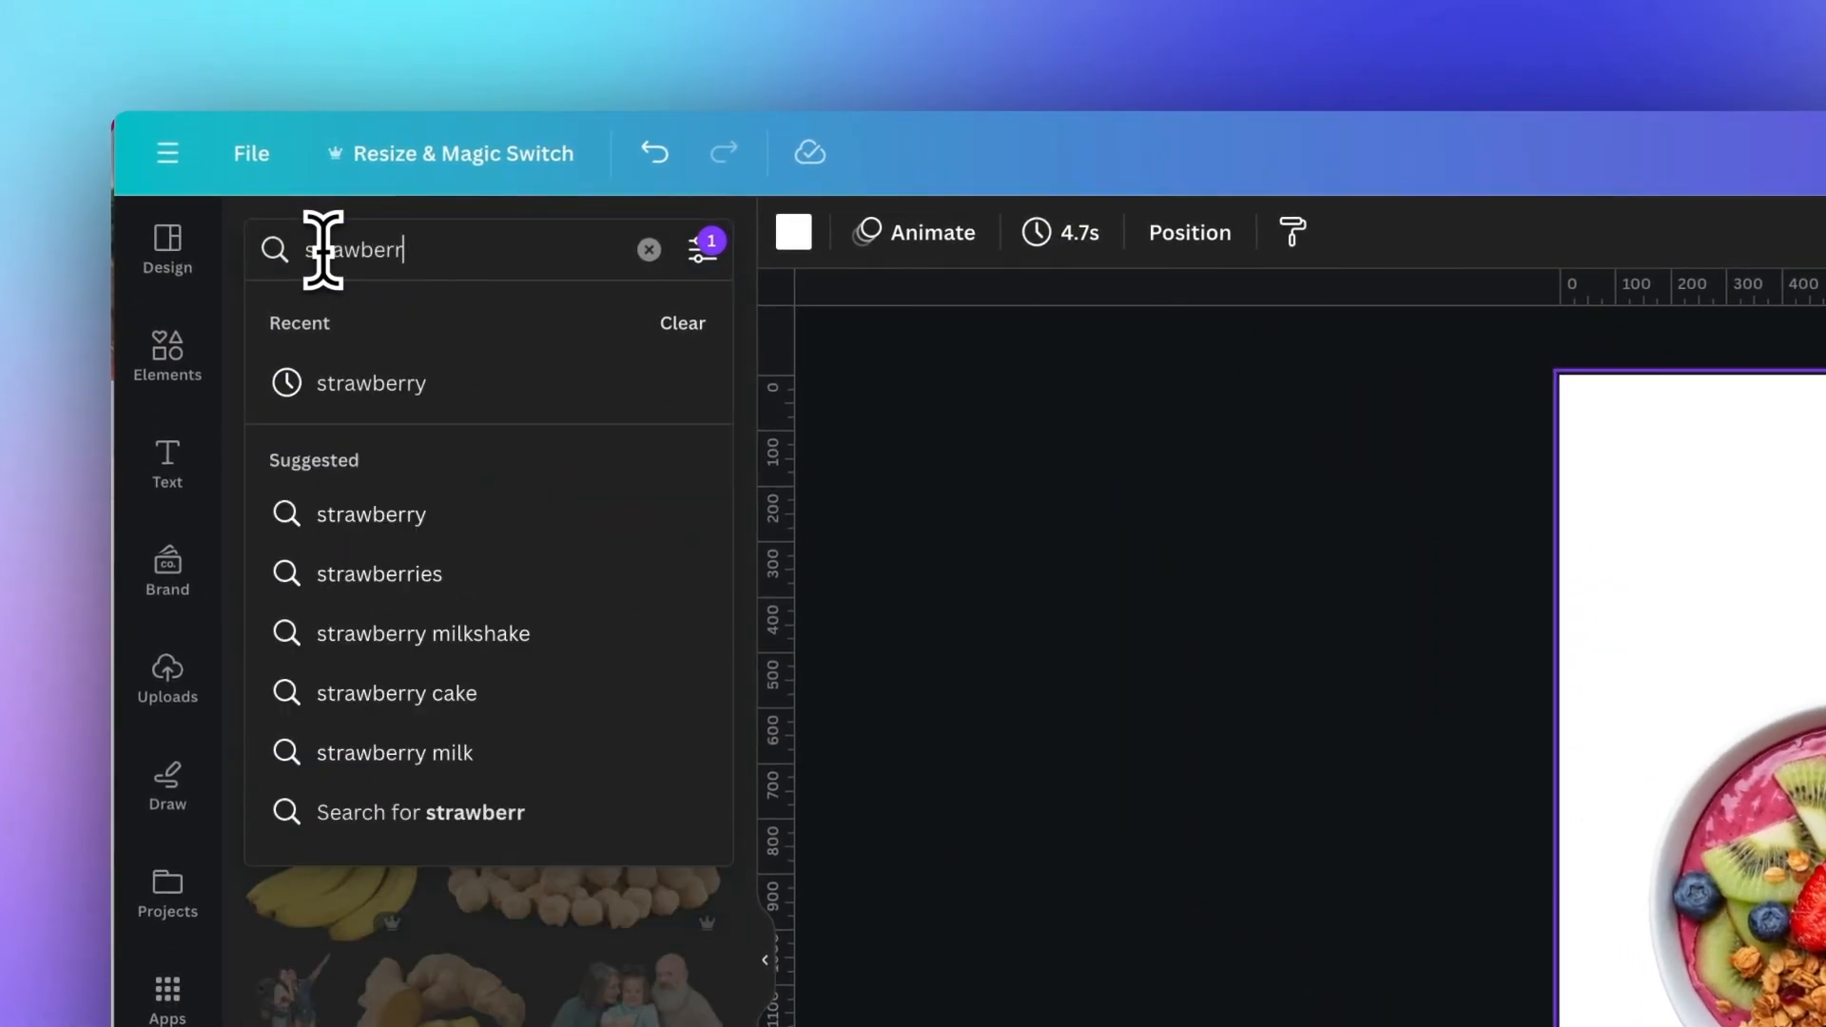
type("y")
key("Return")
left_click(702, 249)
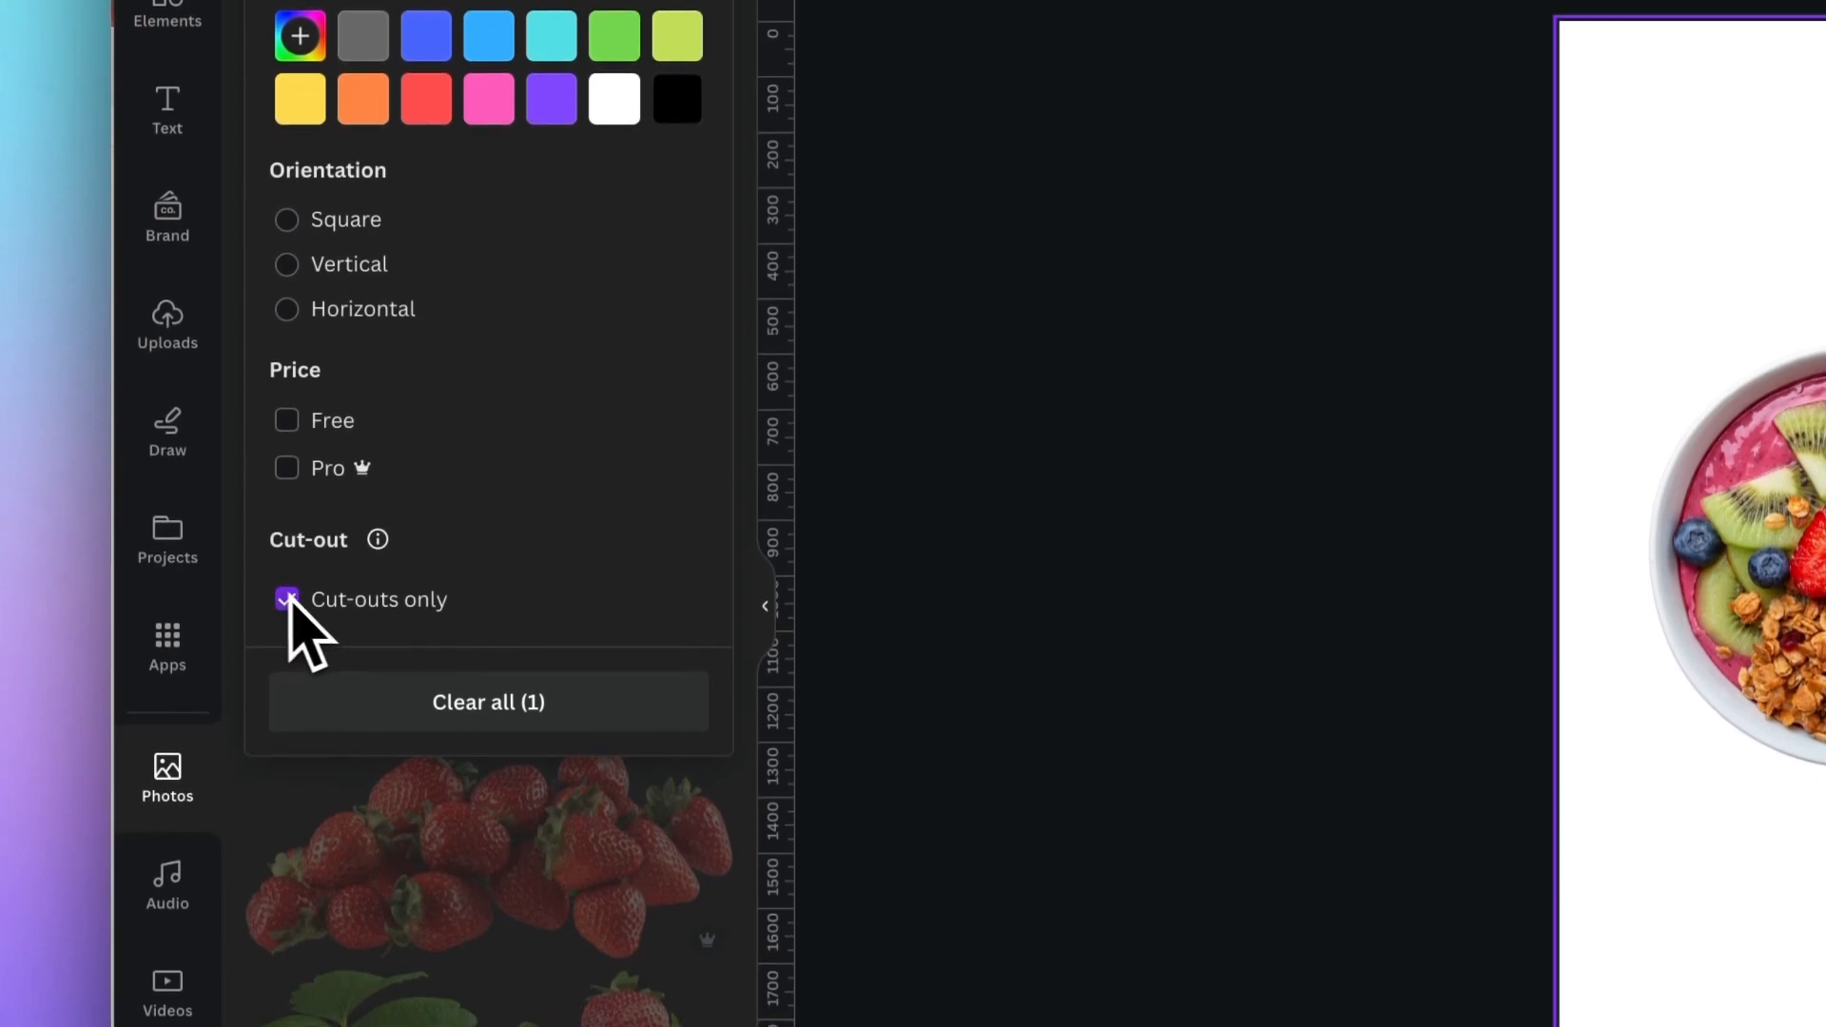
left_click(740, 568)
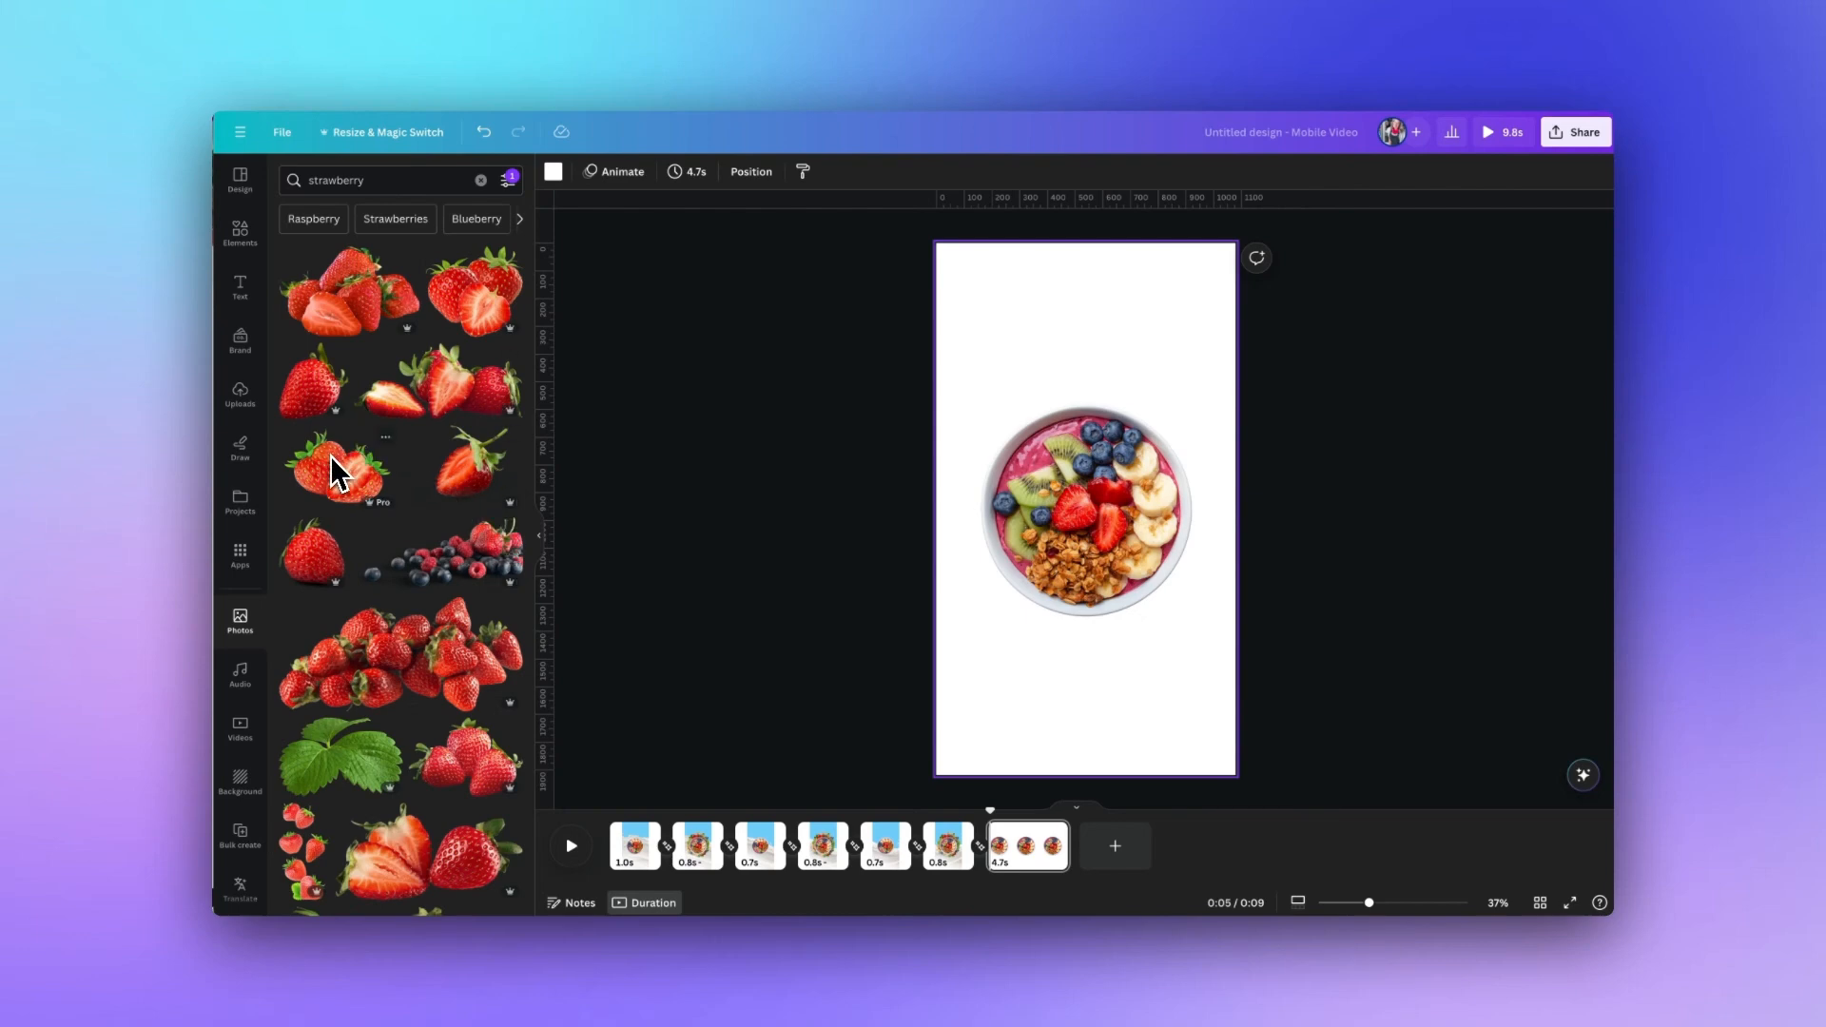
Place a strawberry cluster, slightly rotated, on the bowl's upper-left edge and two single strawberries on its lower-right edge
scroll(374, 495, "down", 3)
scroll(374, 494, "down", 5)
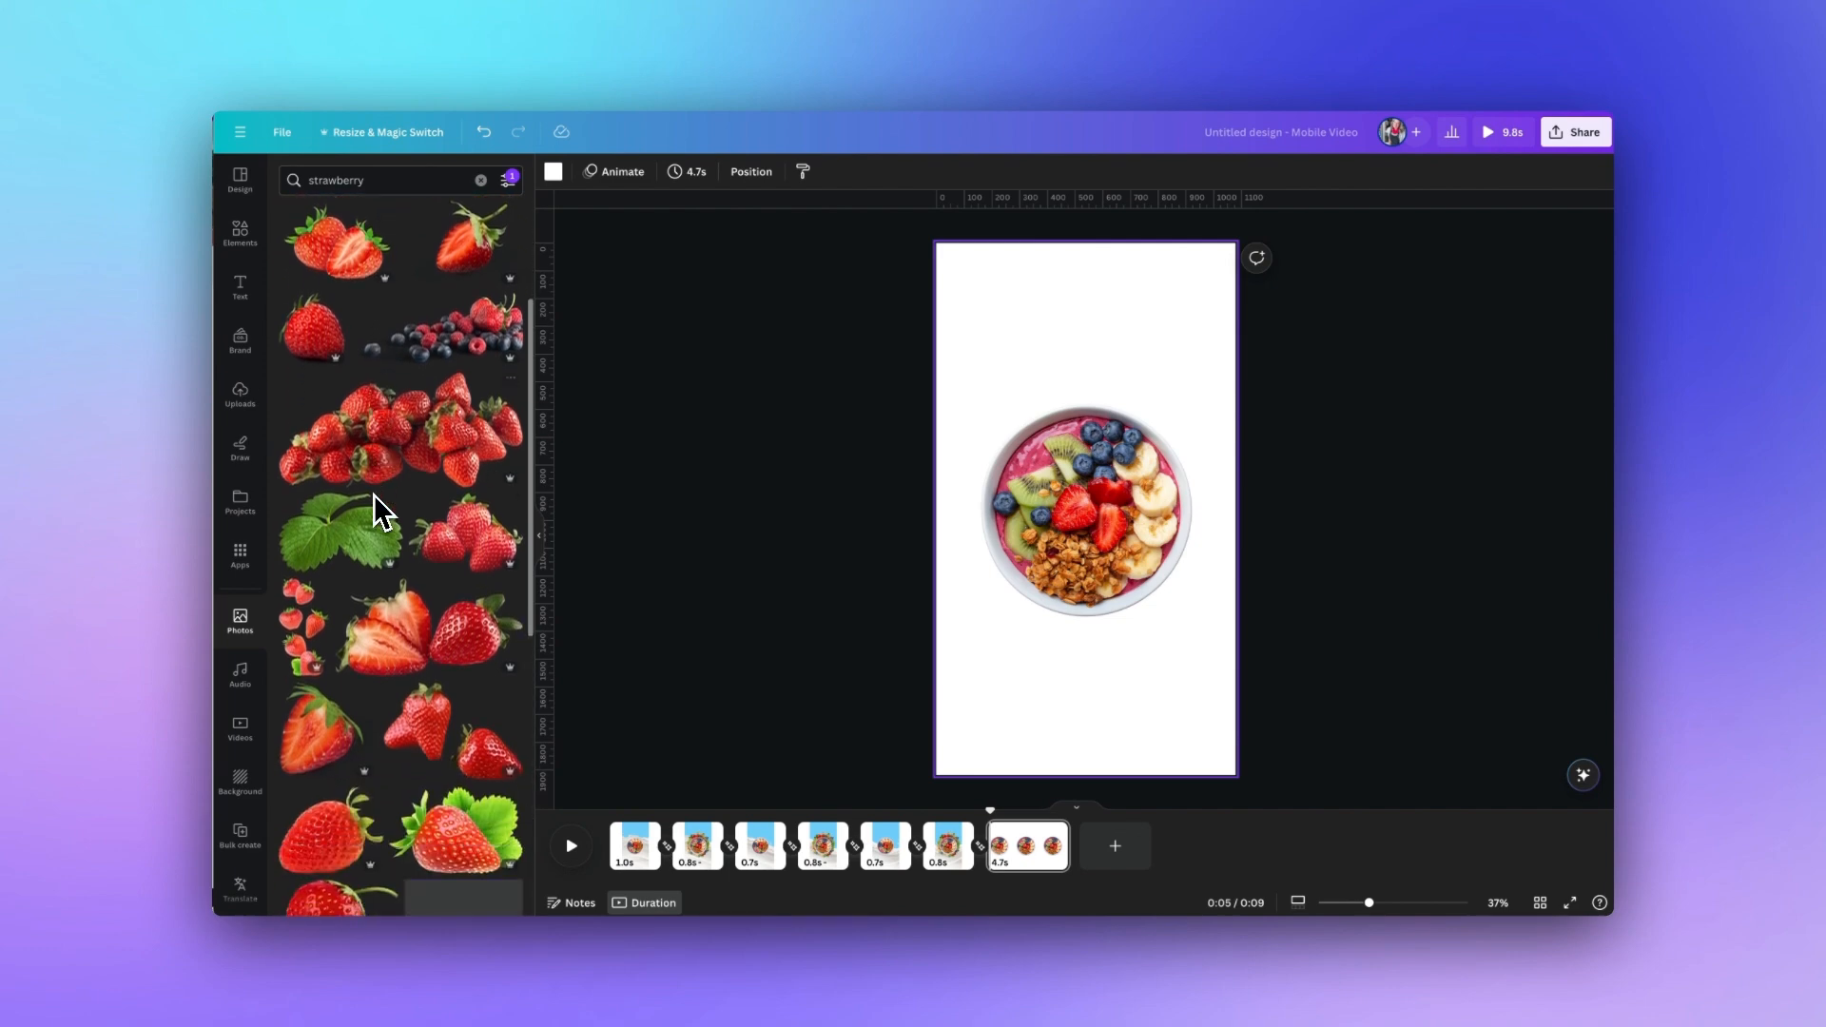
scroll(374, 495, "down", 8)
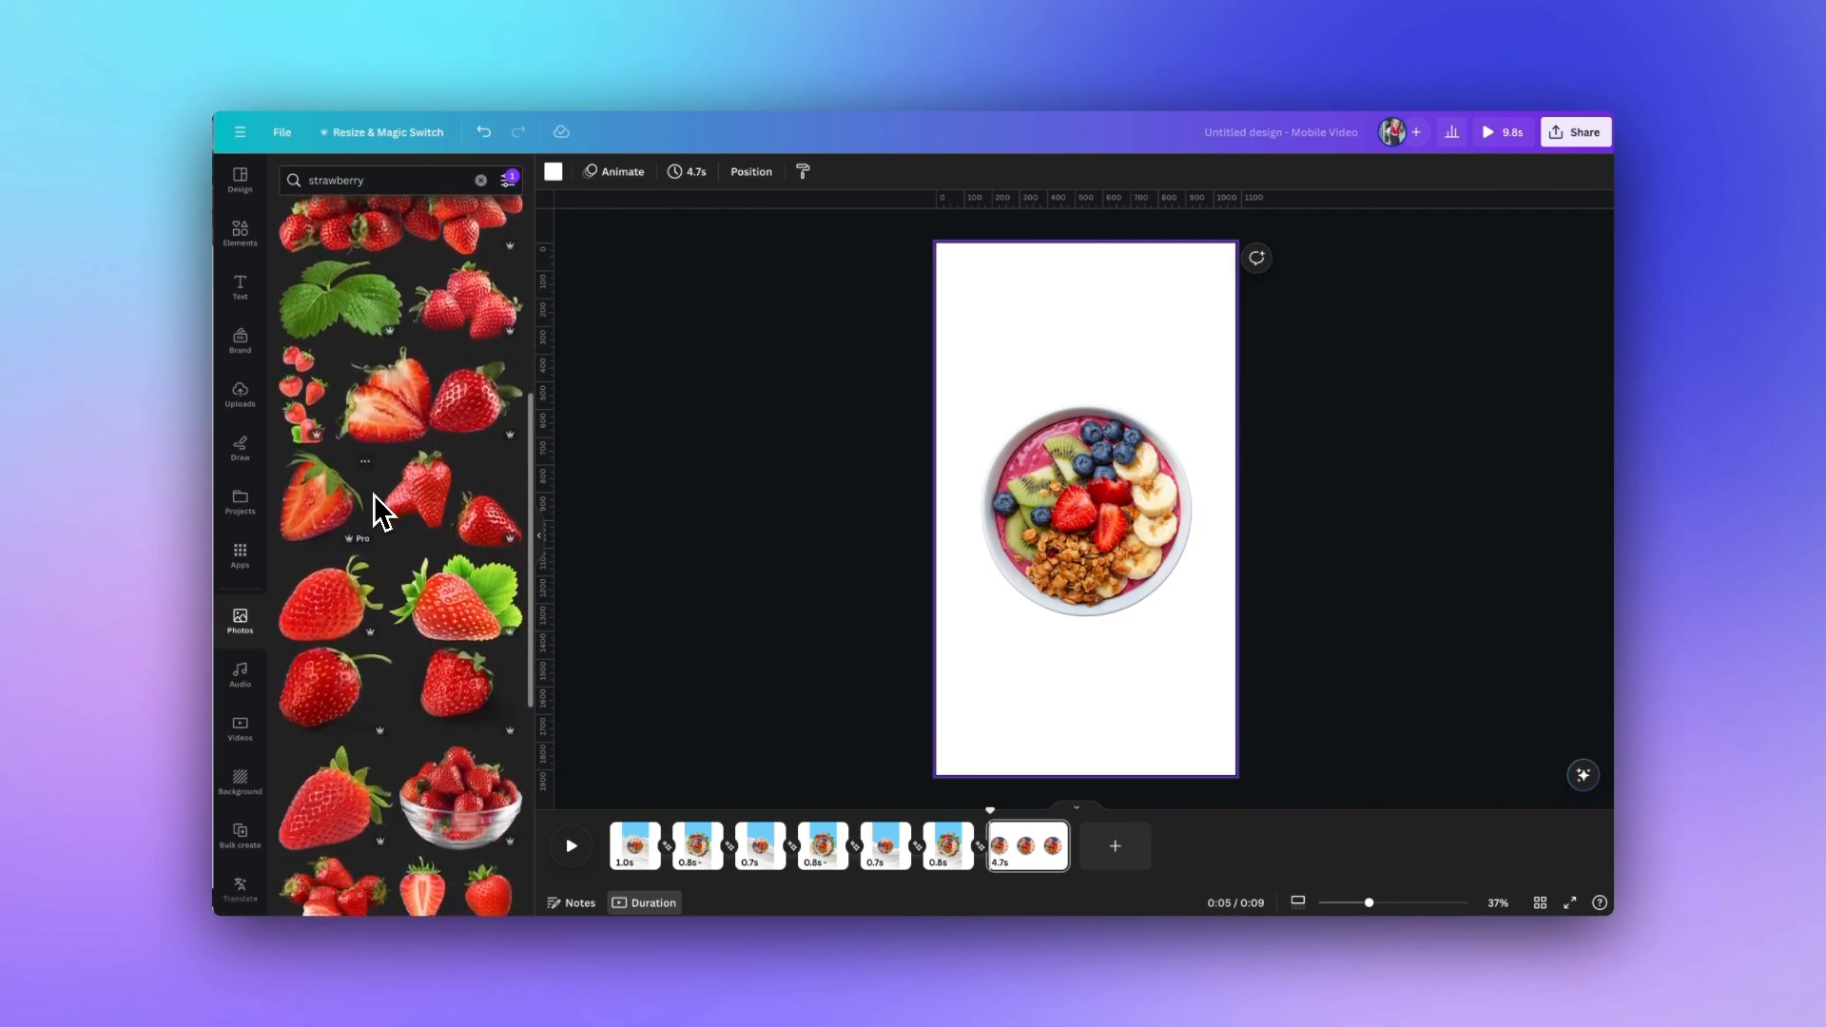
scroll(374, 495, "down", 4)
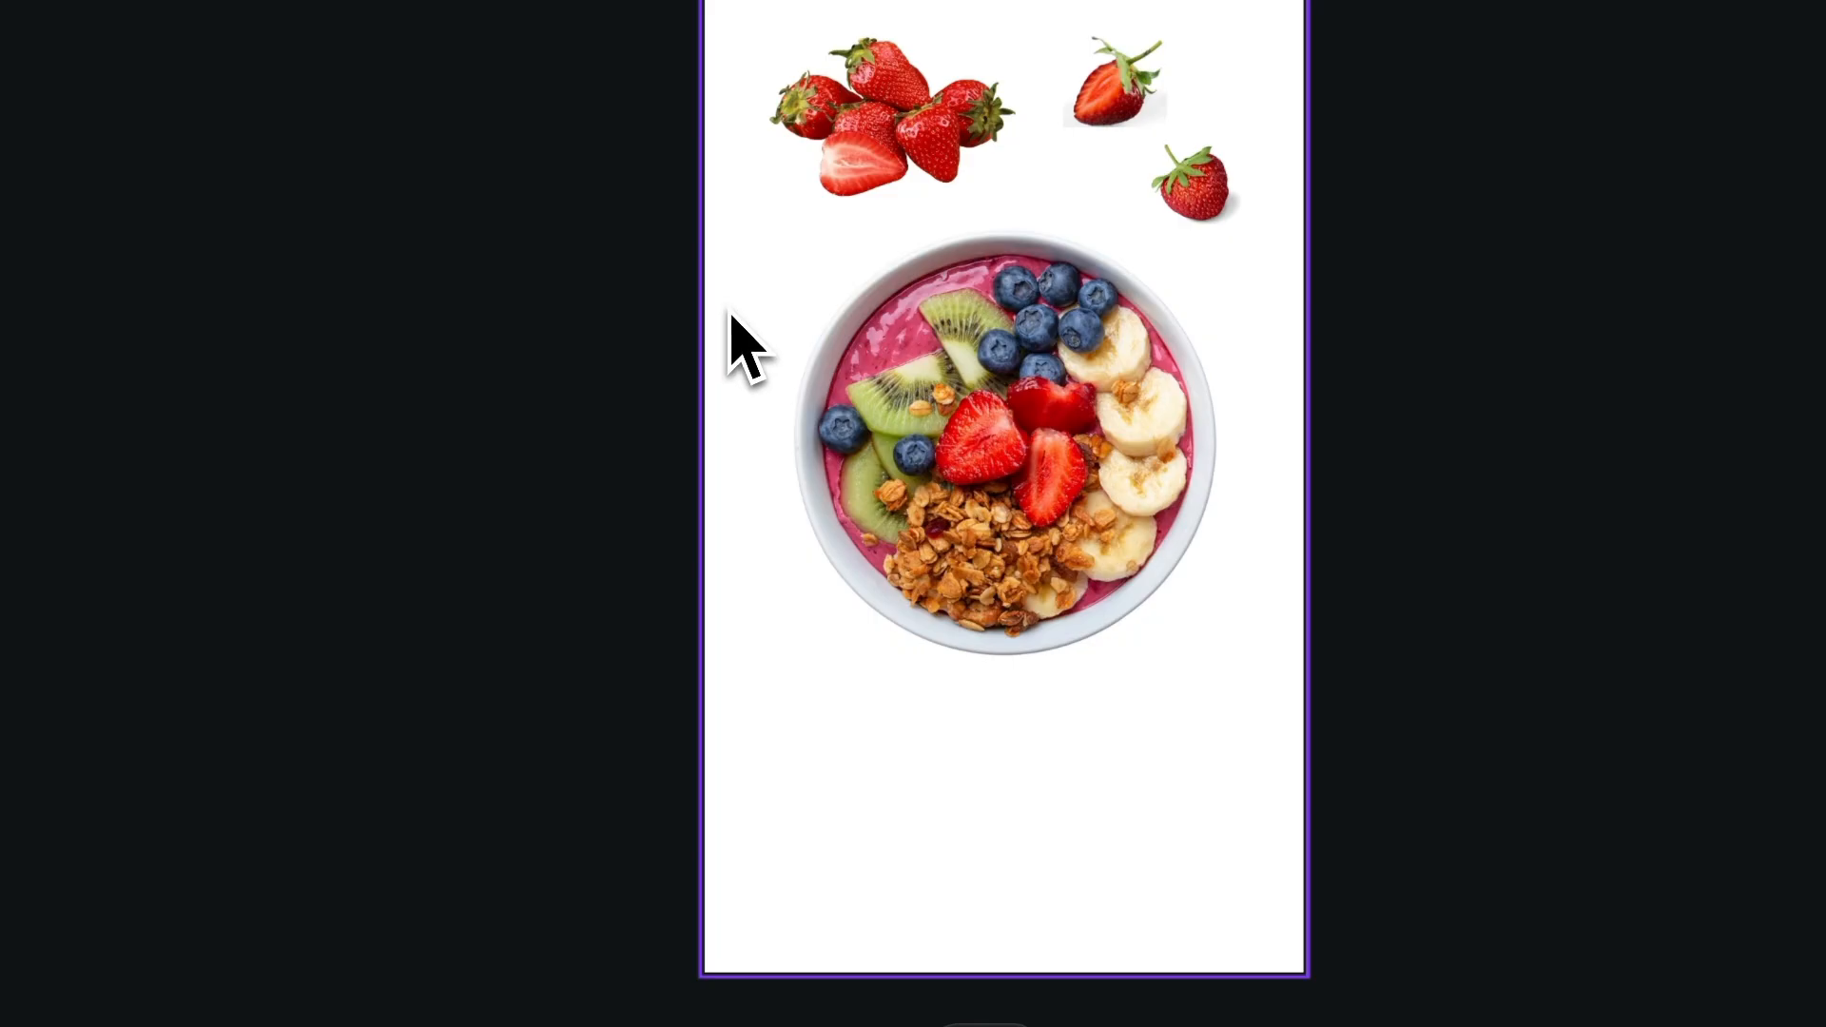
left_click_drag(887, 171, 888, 321)
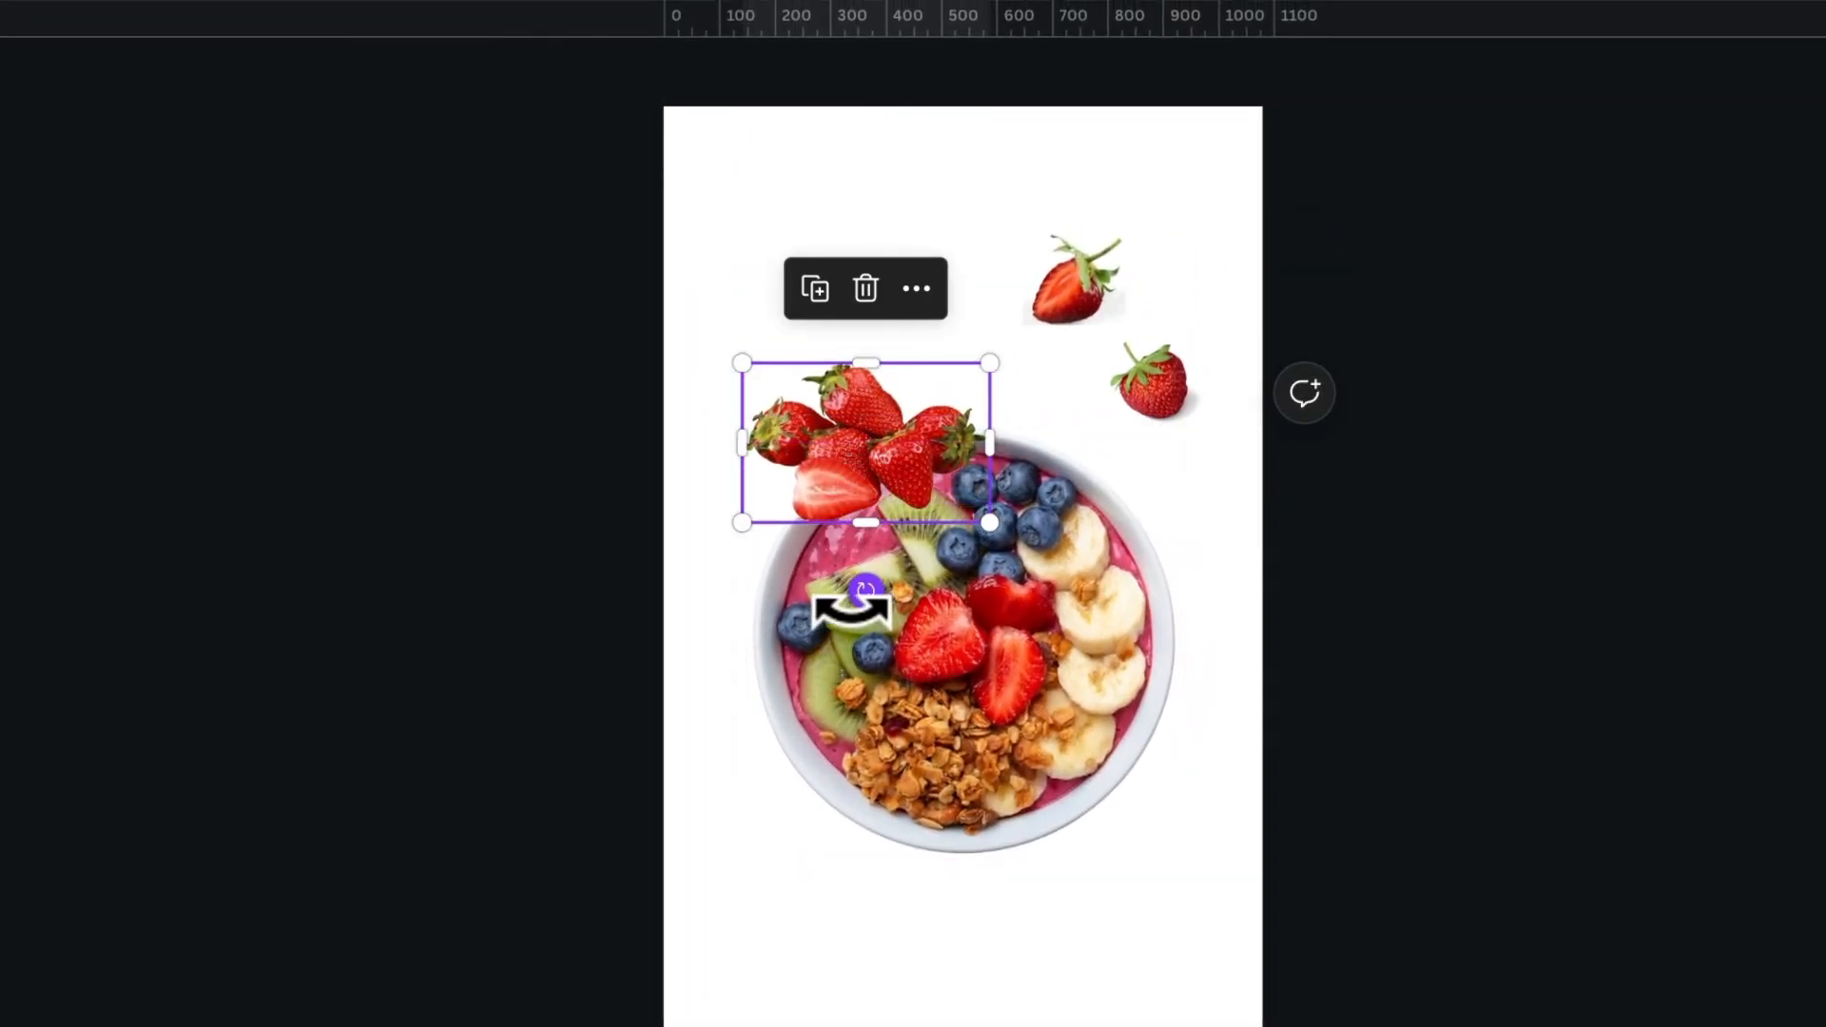
left_click_drag(866, 590, 902, 587)
left_click_drag(901, 523, 911, 478)
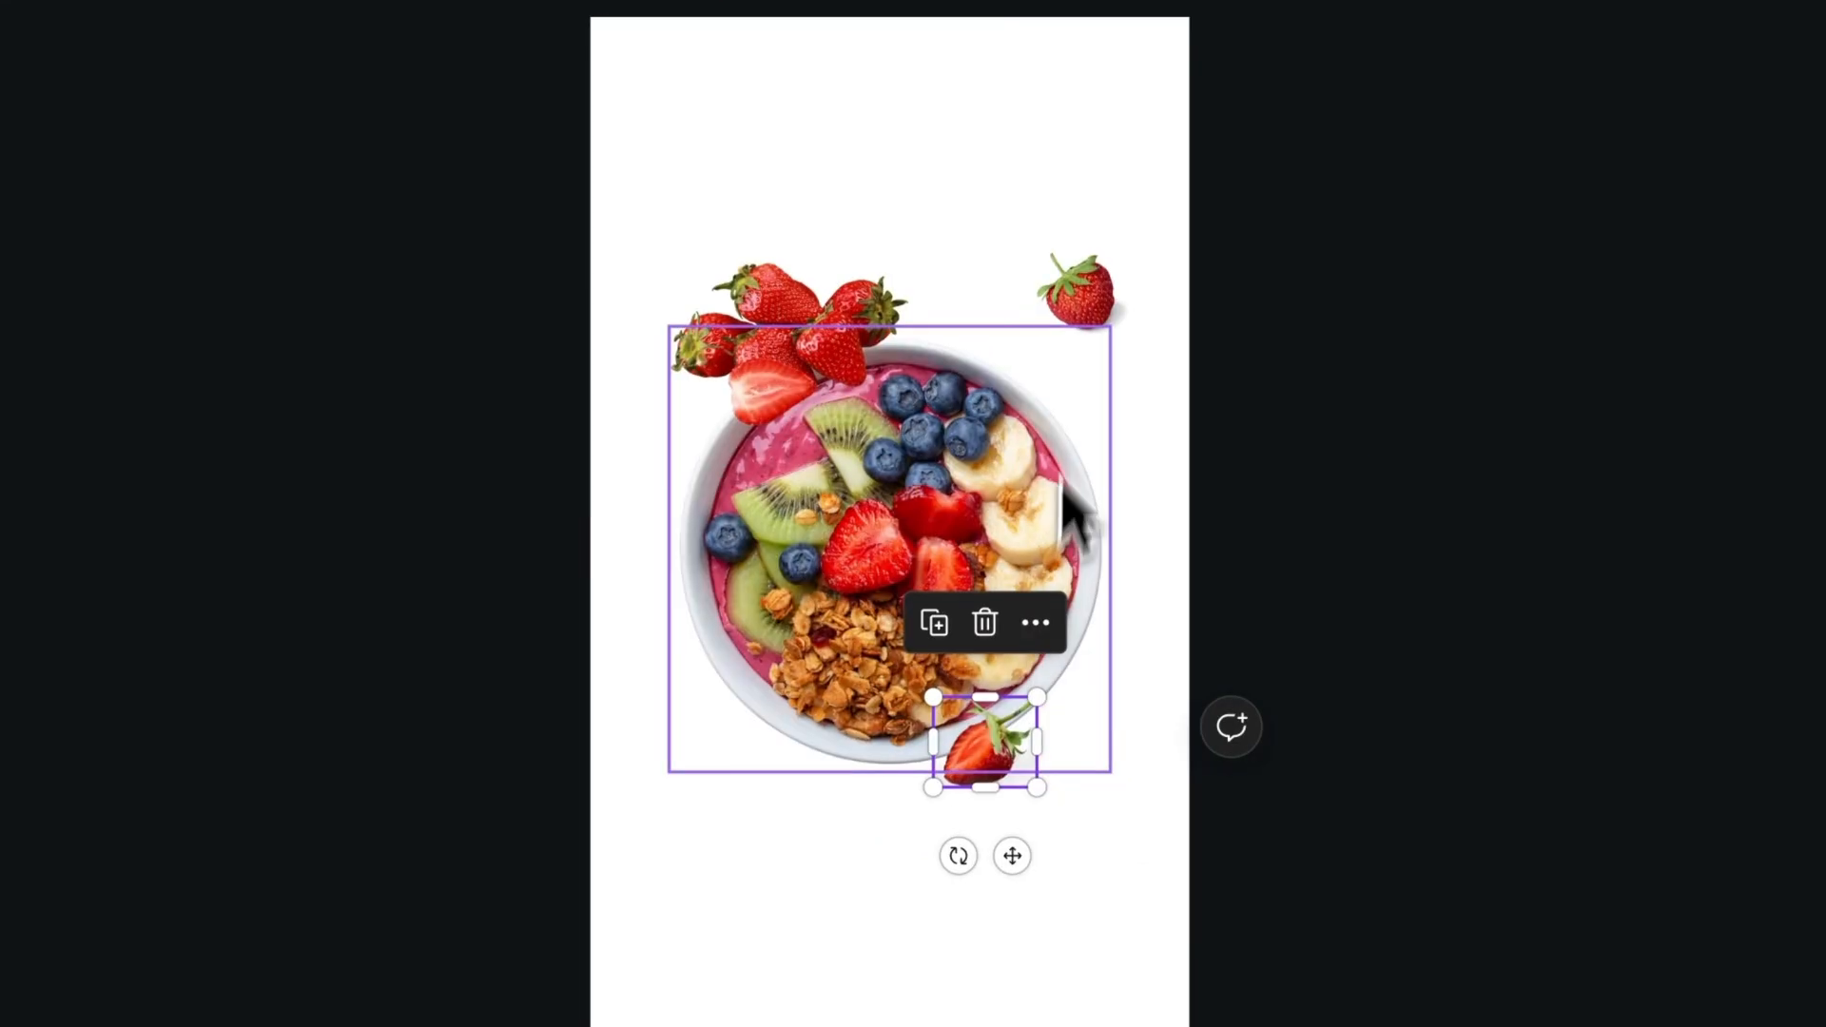
left_click_drag(1087, 303, 1047, 729)
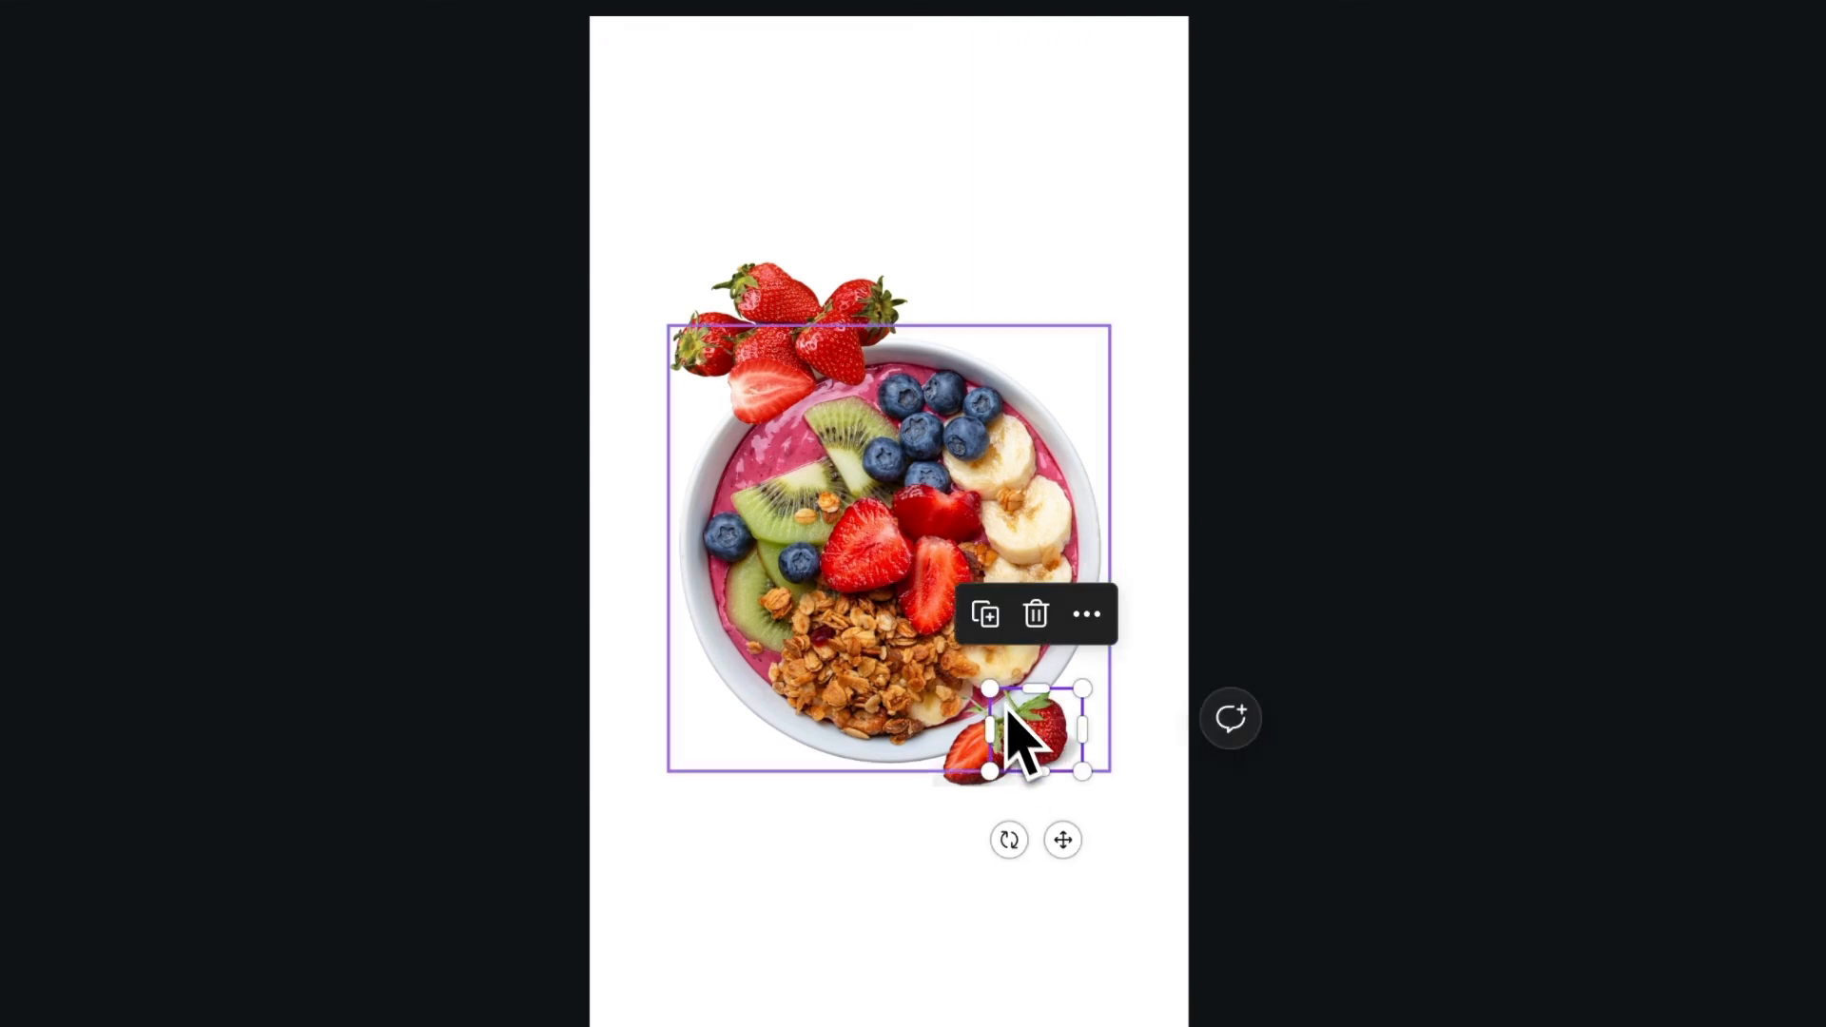
Bring the fruit bowl to the front so that it overlaps the strawberries
left_click(946, 510)
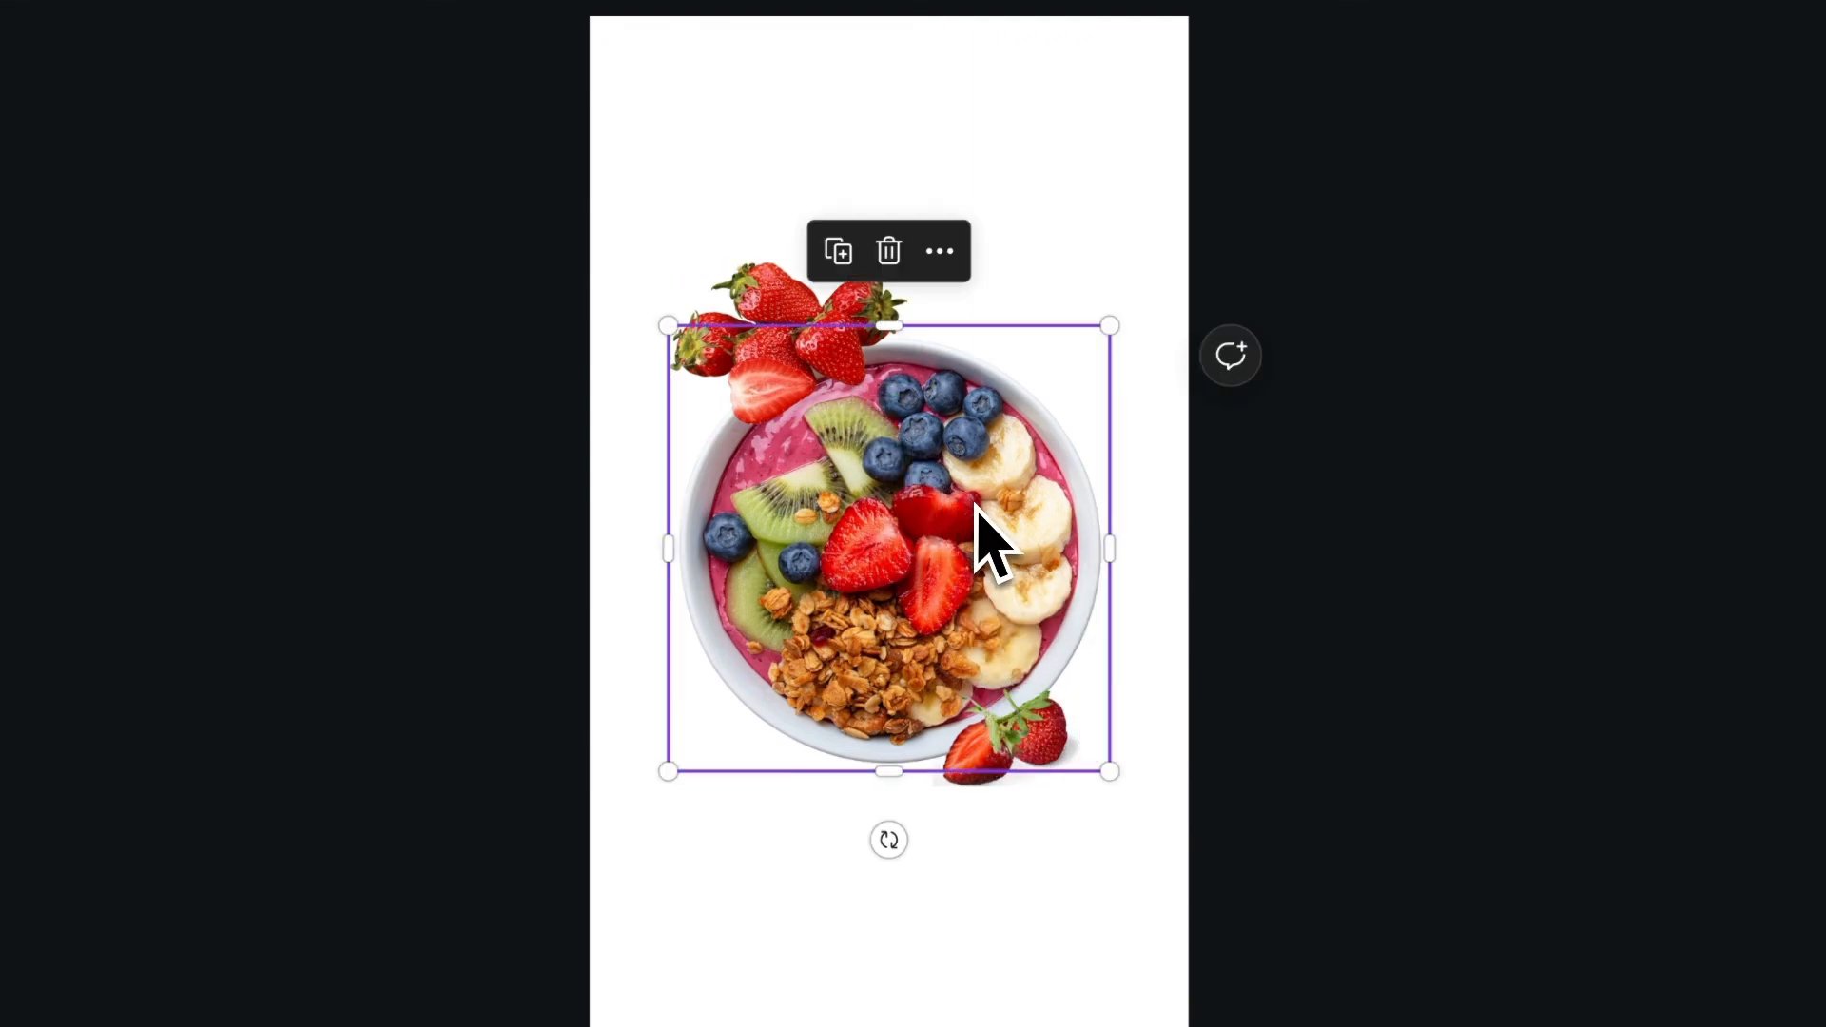
right_click(980, 518)
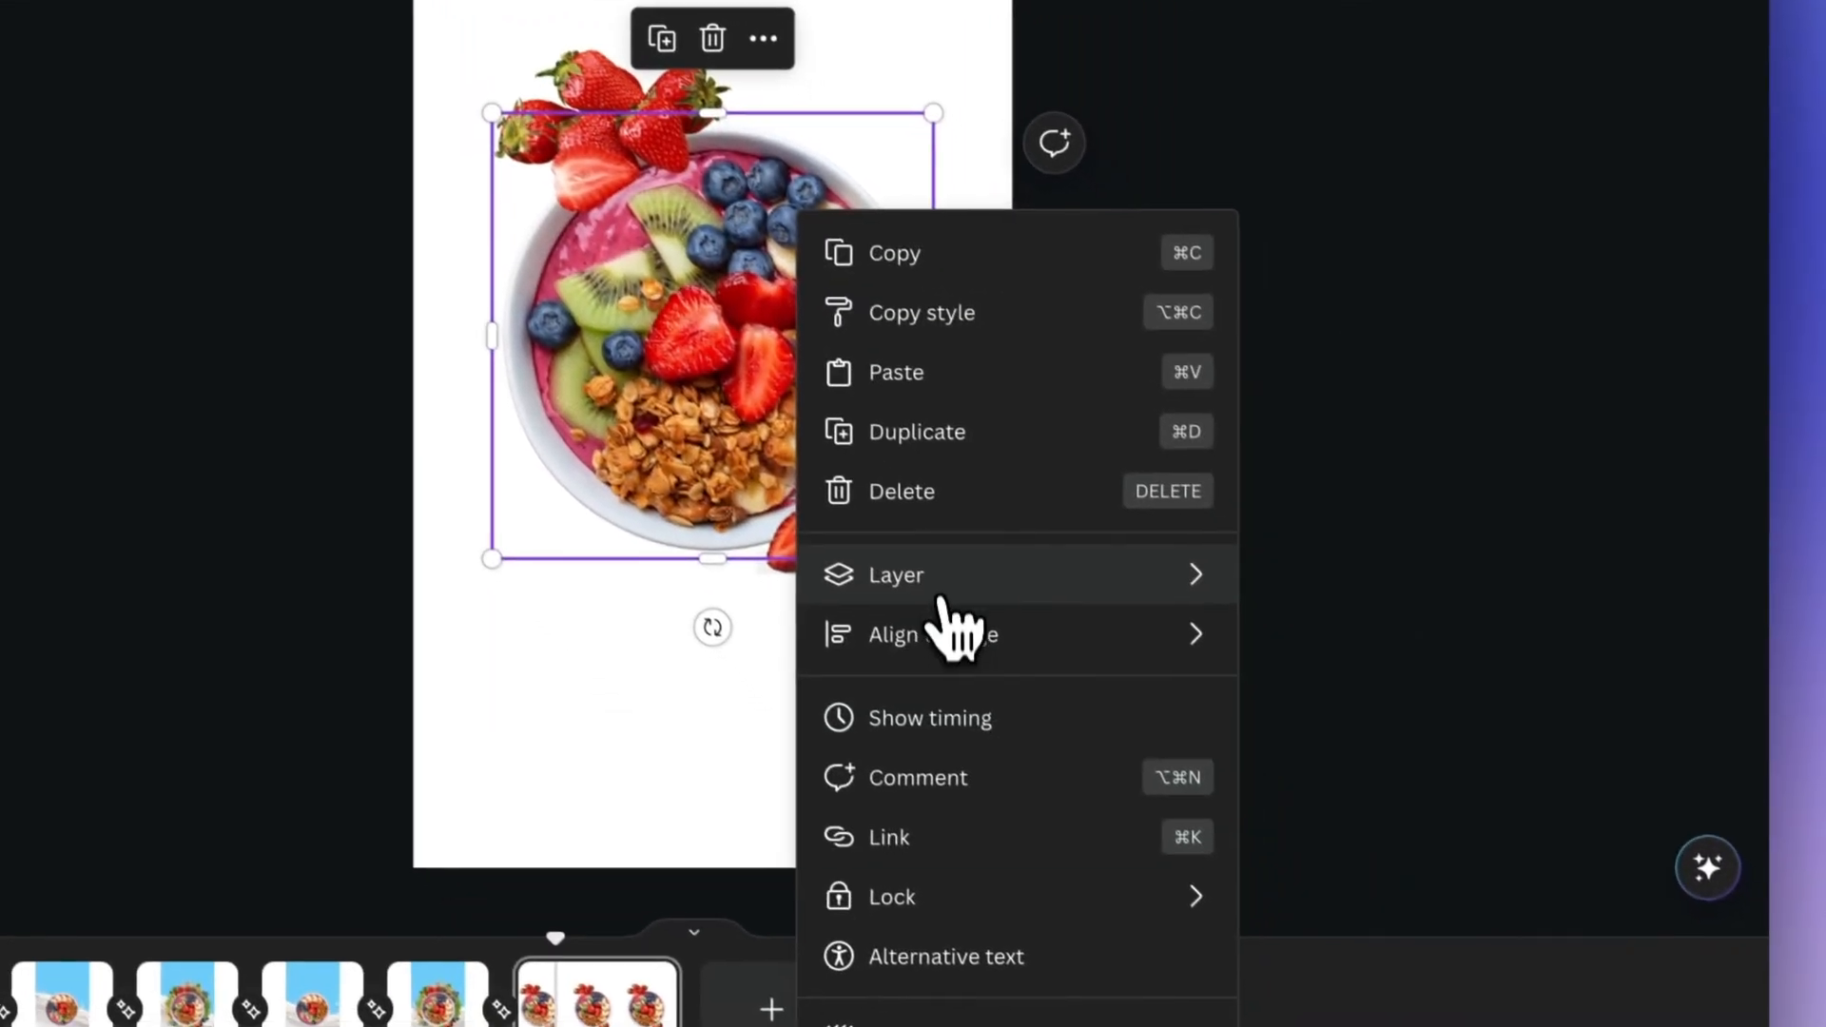
mouse_move(1349, 805)
left_click(1350, 628)
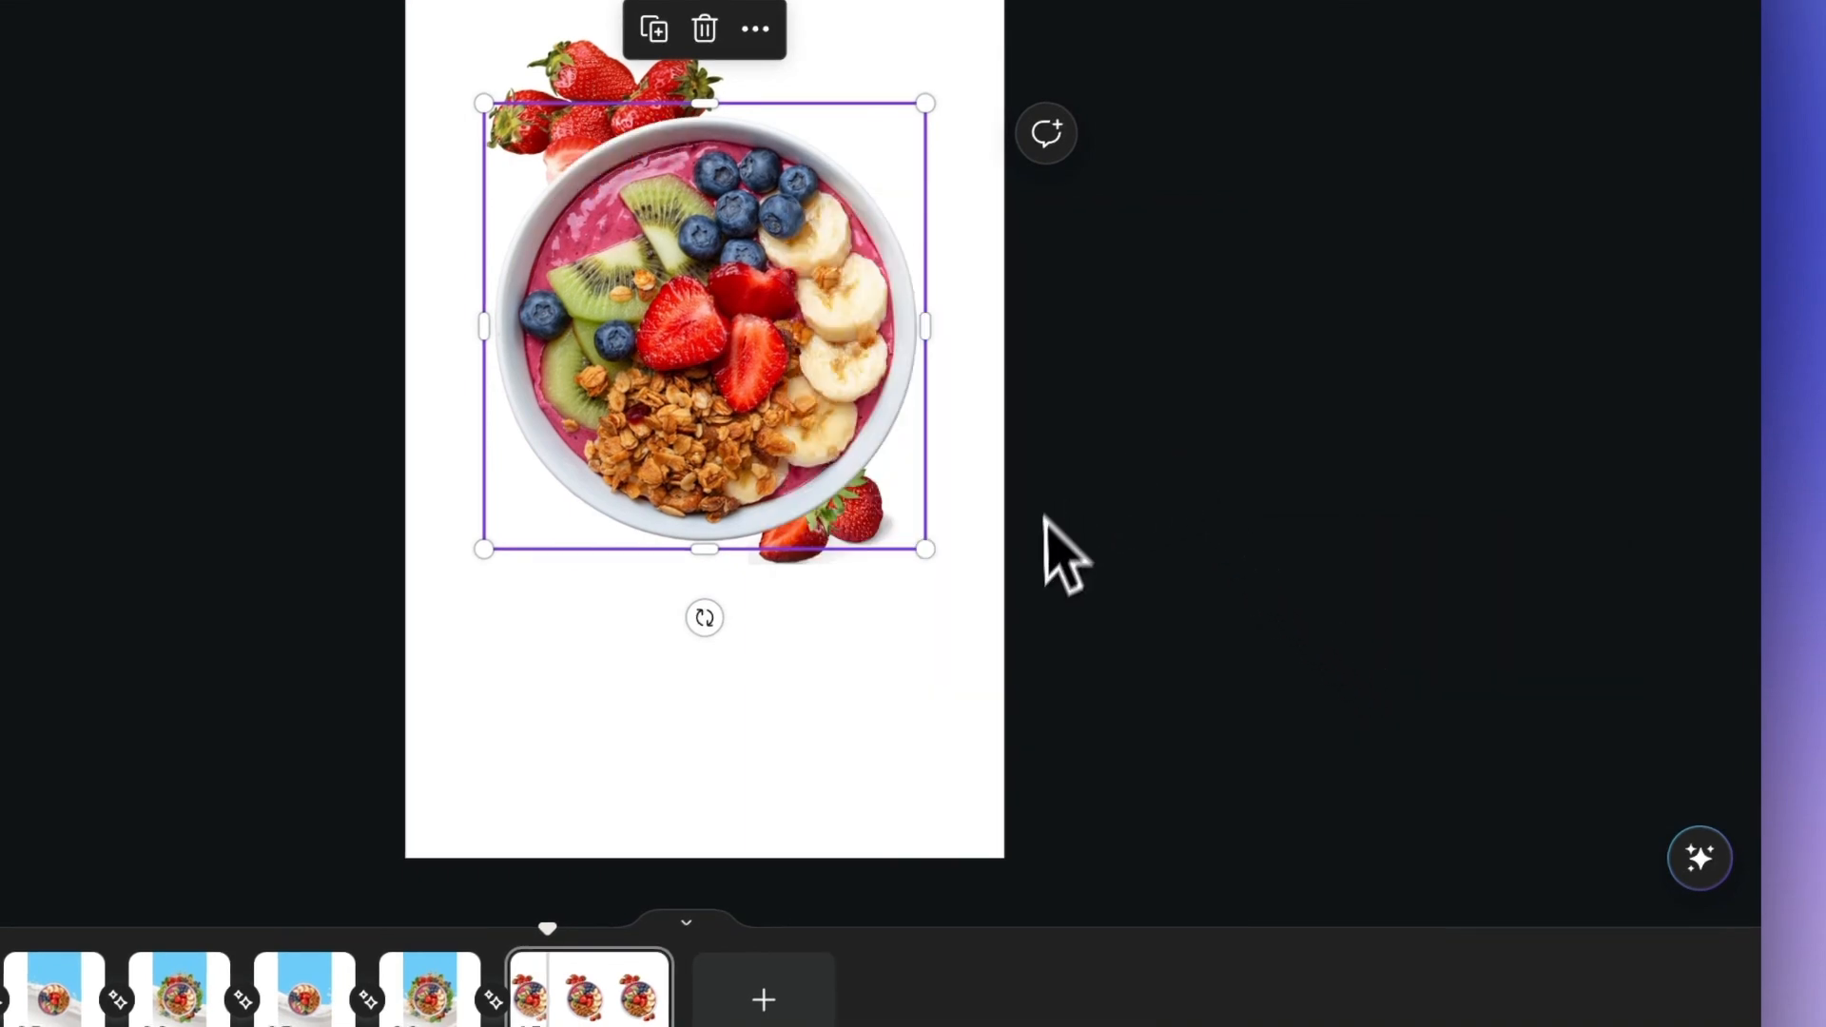
left_click(908, 666)
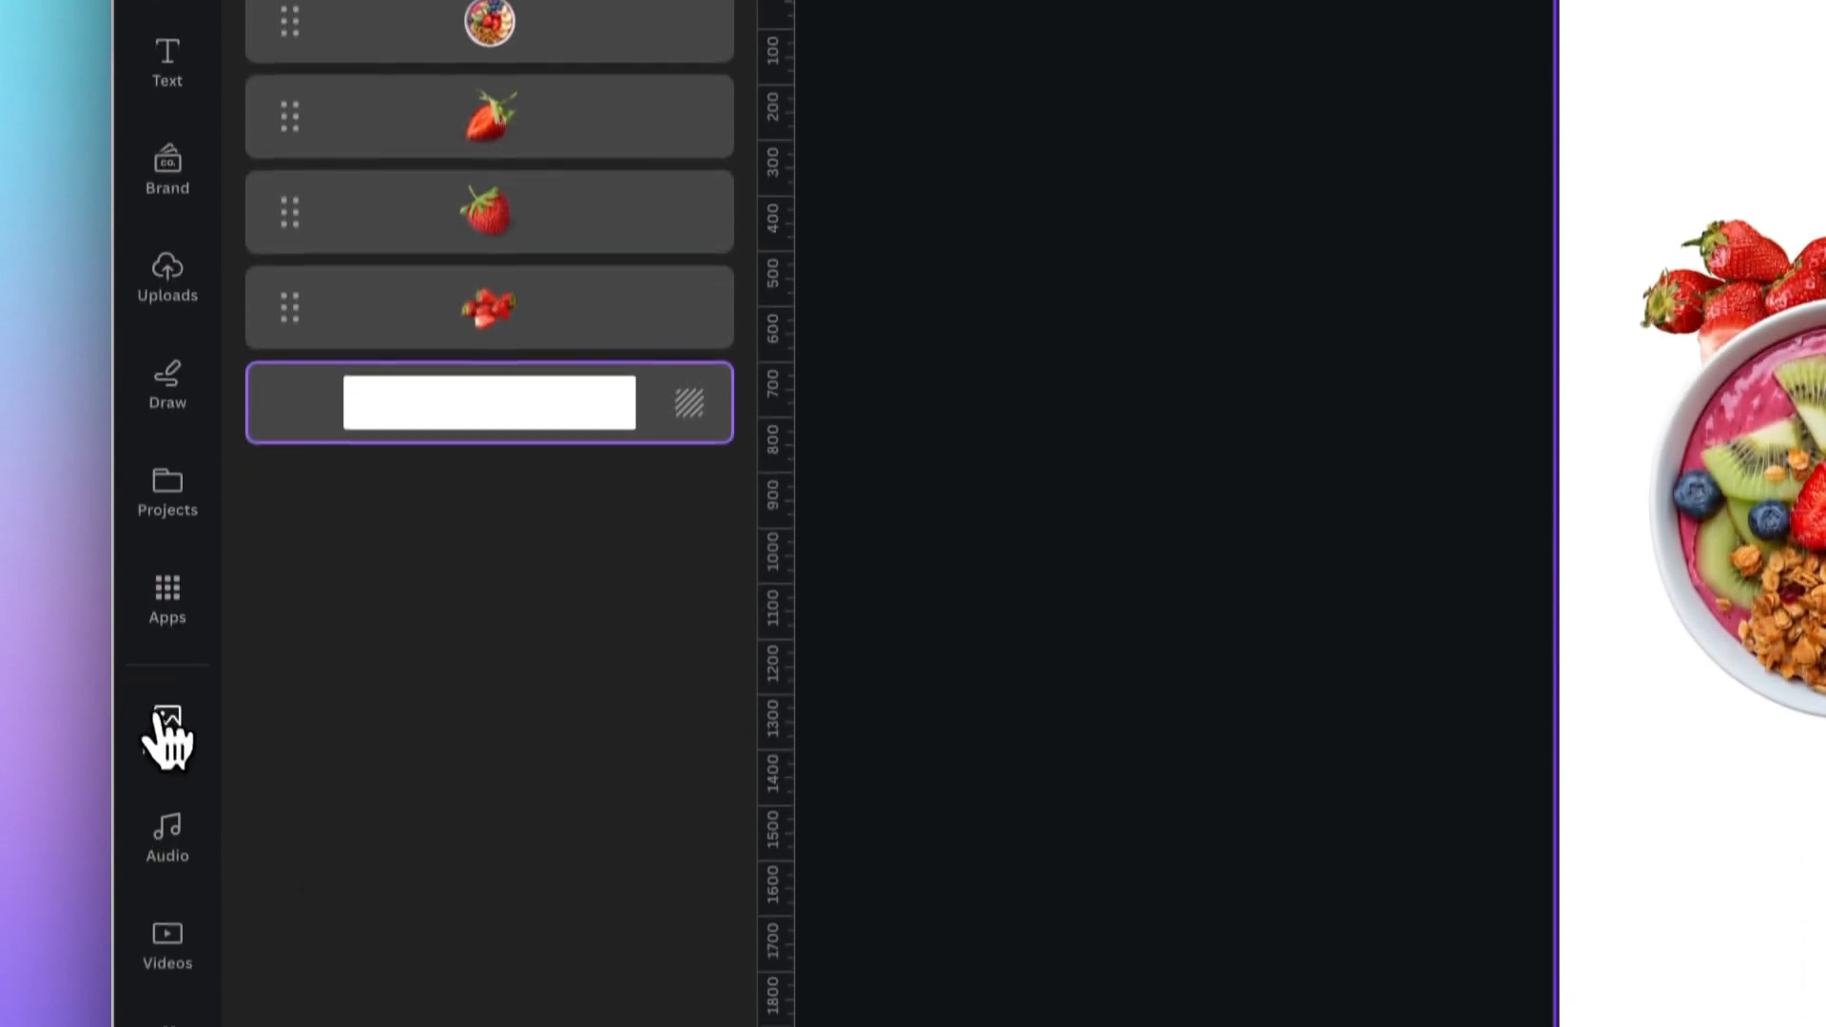
Replace the strawberry photo search with one for "blueberry" cut-outs
left_click(168, 735)
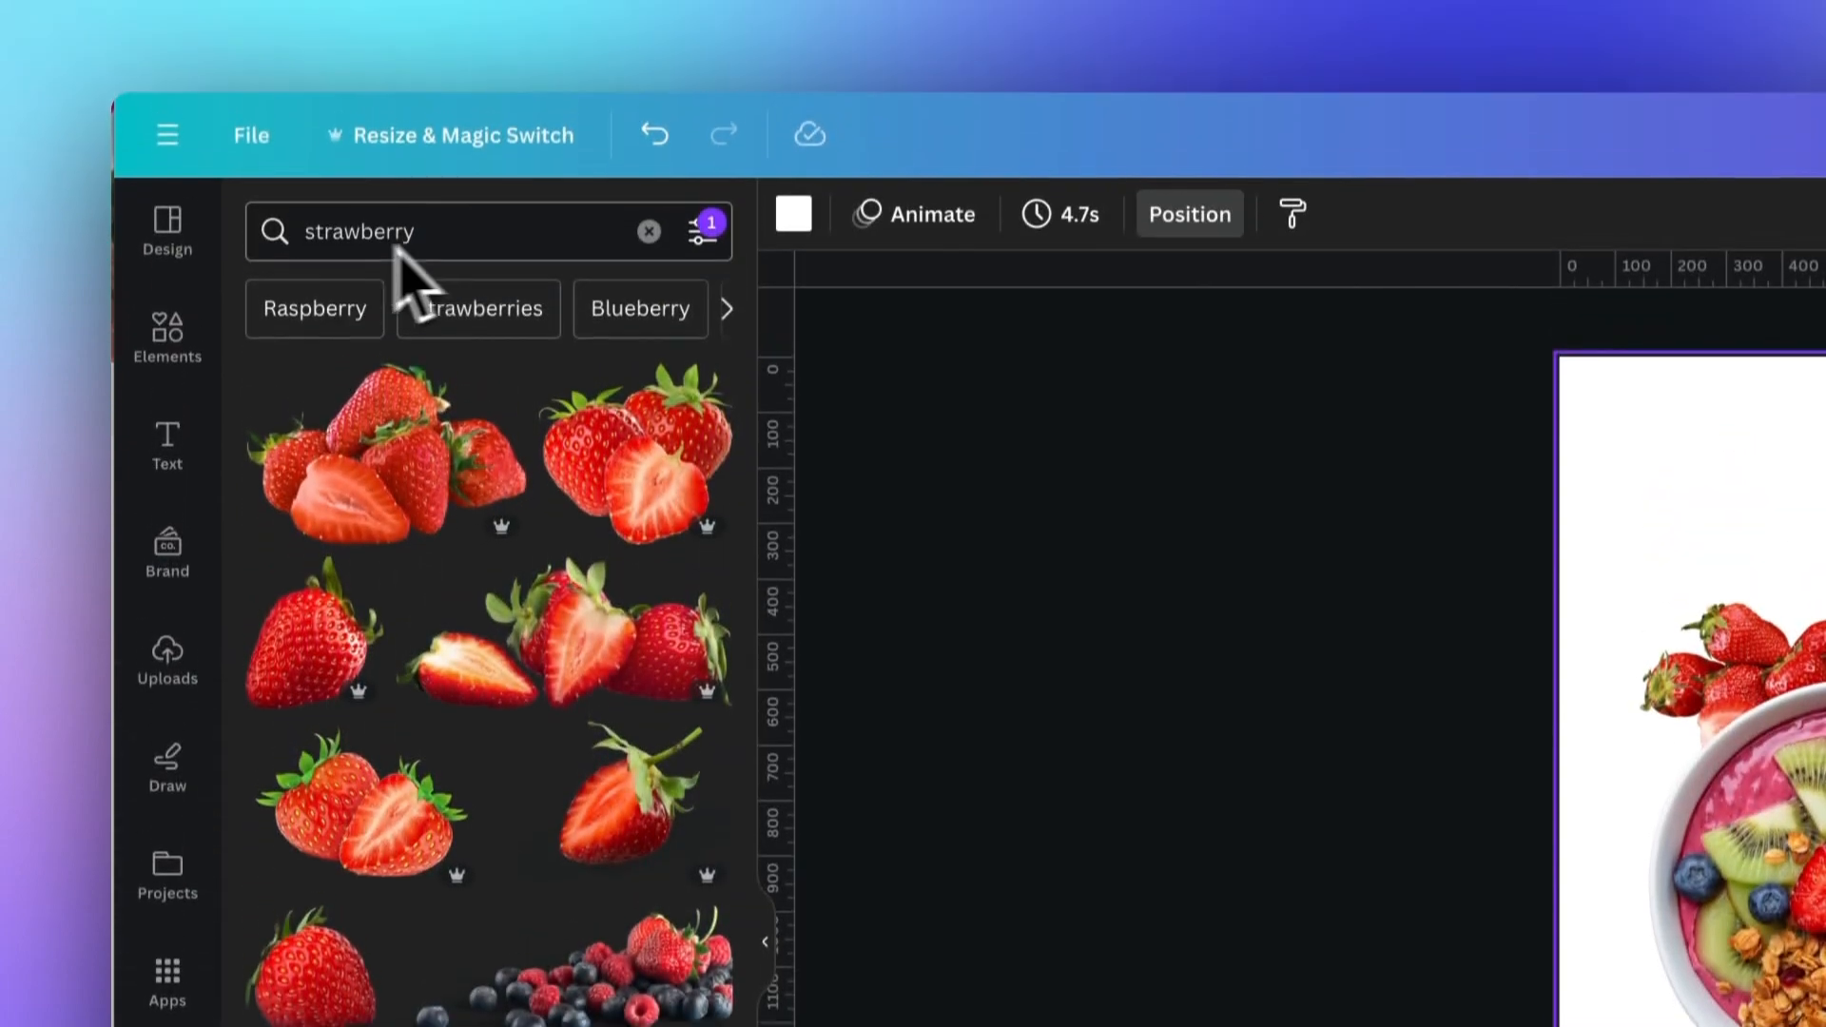
double_click(378, 61)
key("BackSpace")
type("blueberry")
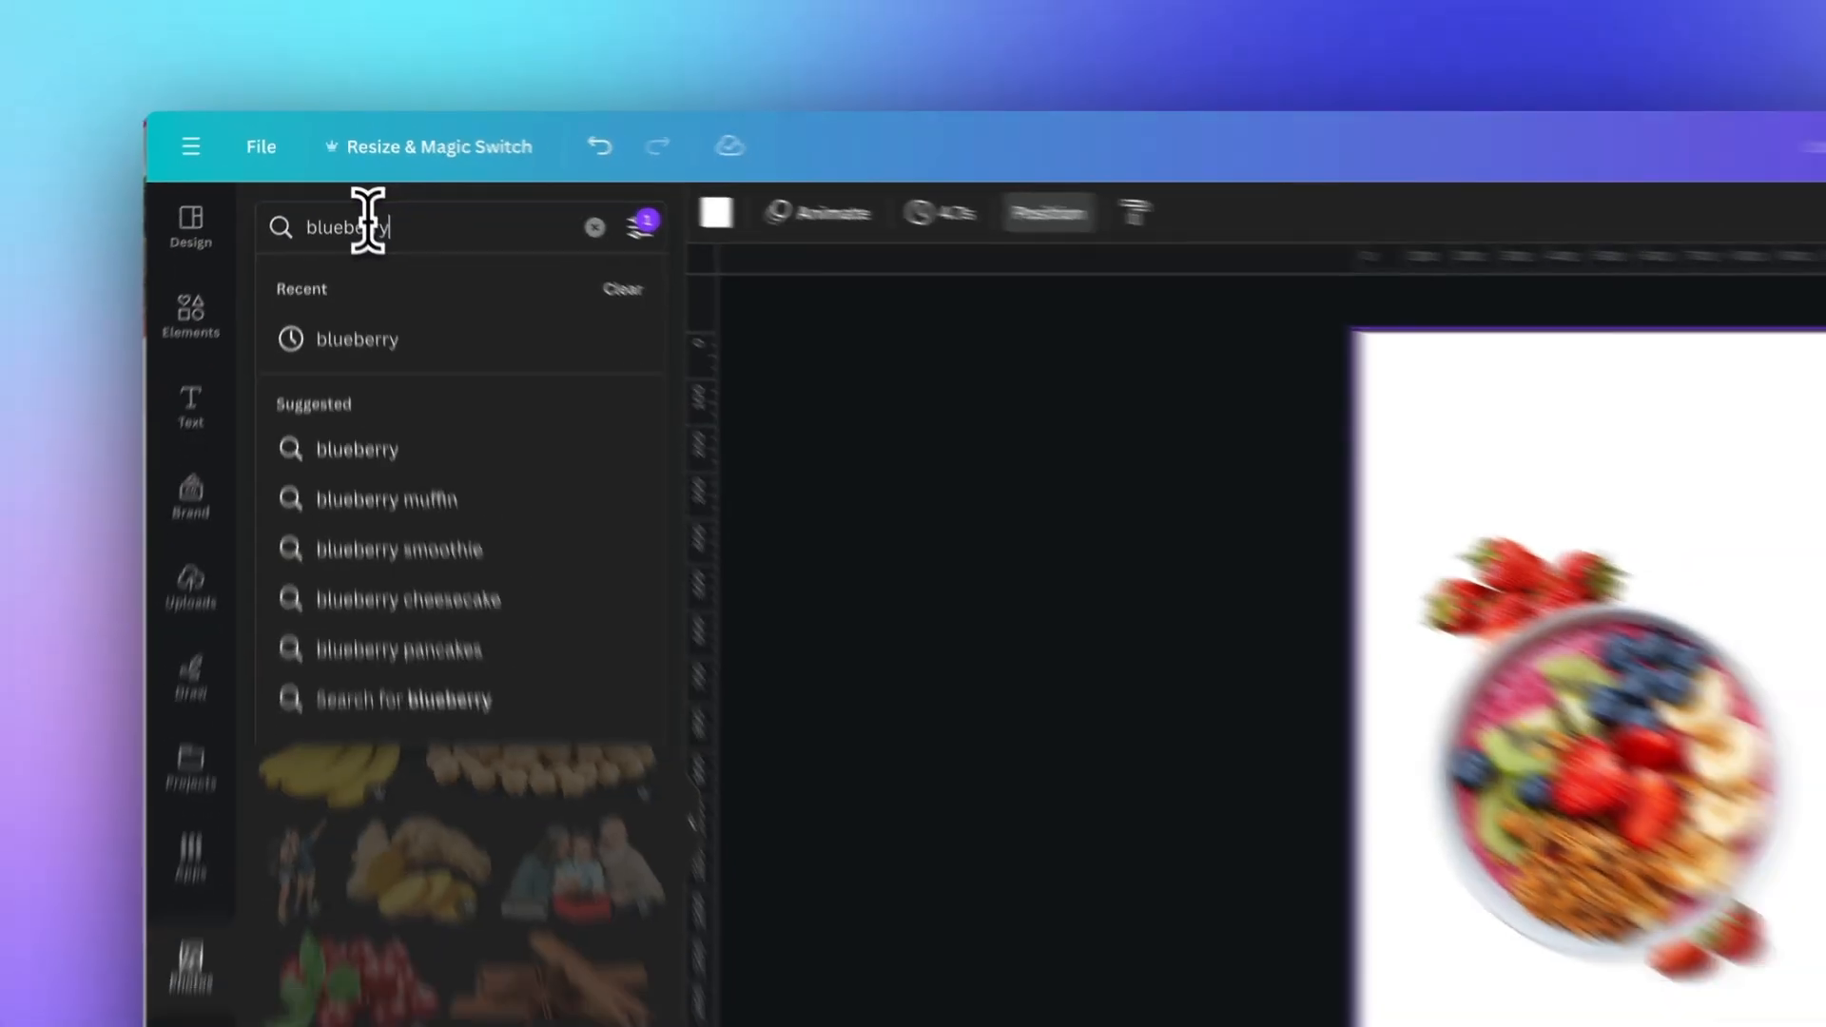
key("Return")
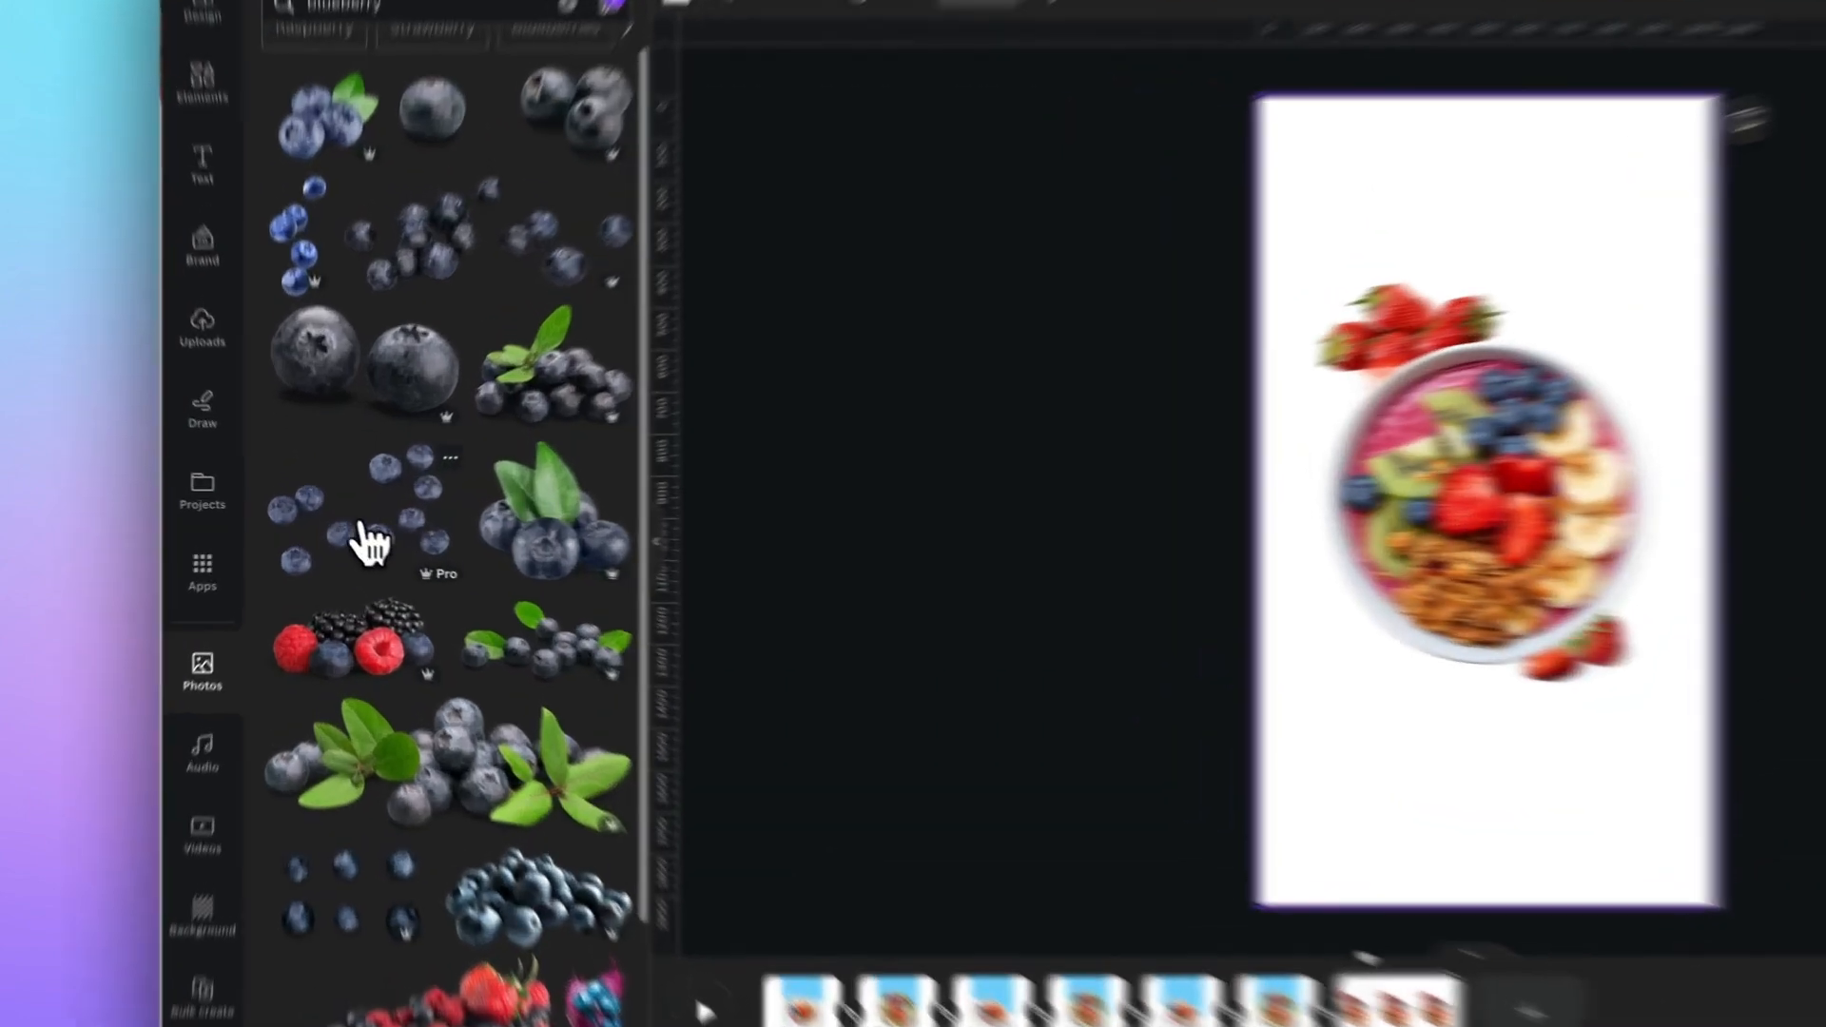
Position the scattered blueberries cut-out over the bowl's upper-right rim, rotated slightly clockwise, and add another blueberry cut-out
left_click(346, 547)
left_click_drag(1284, 657, 1322, 439)
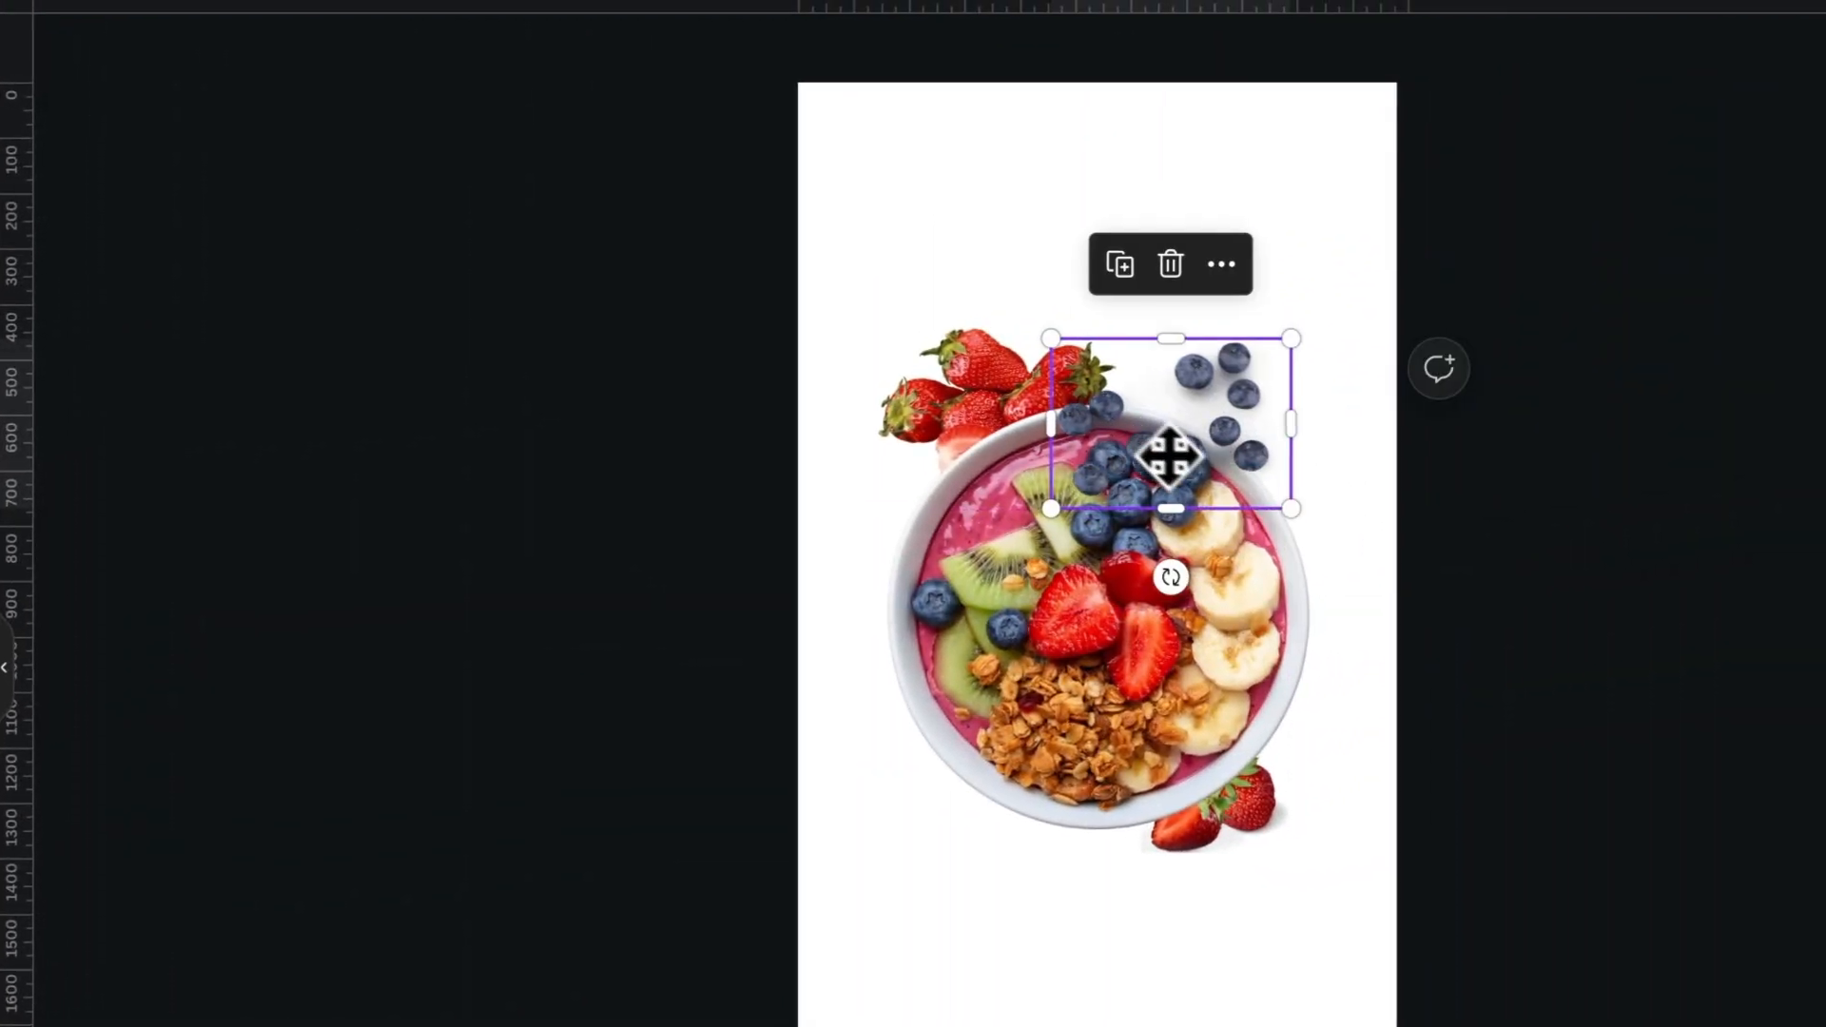
left_click_drag(1329, 550, 1316, 551)
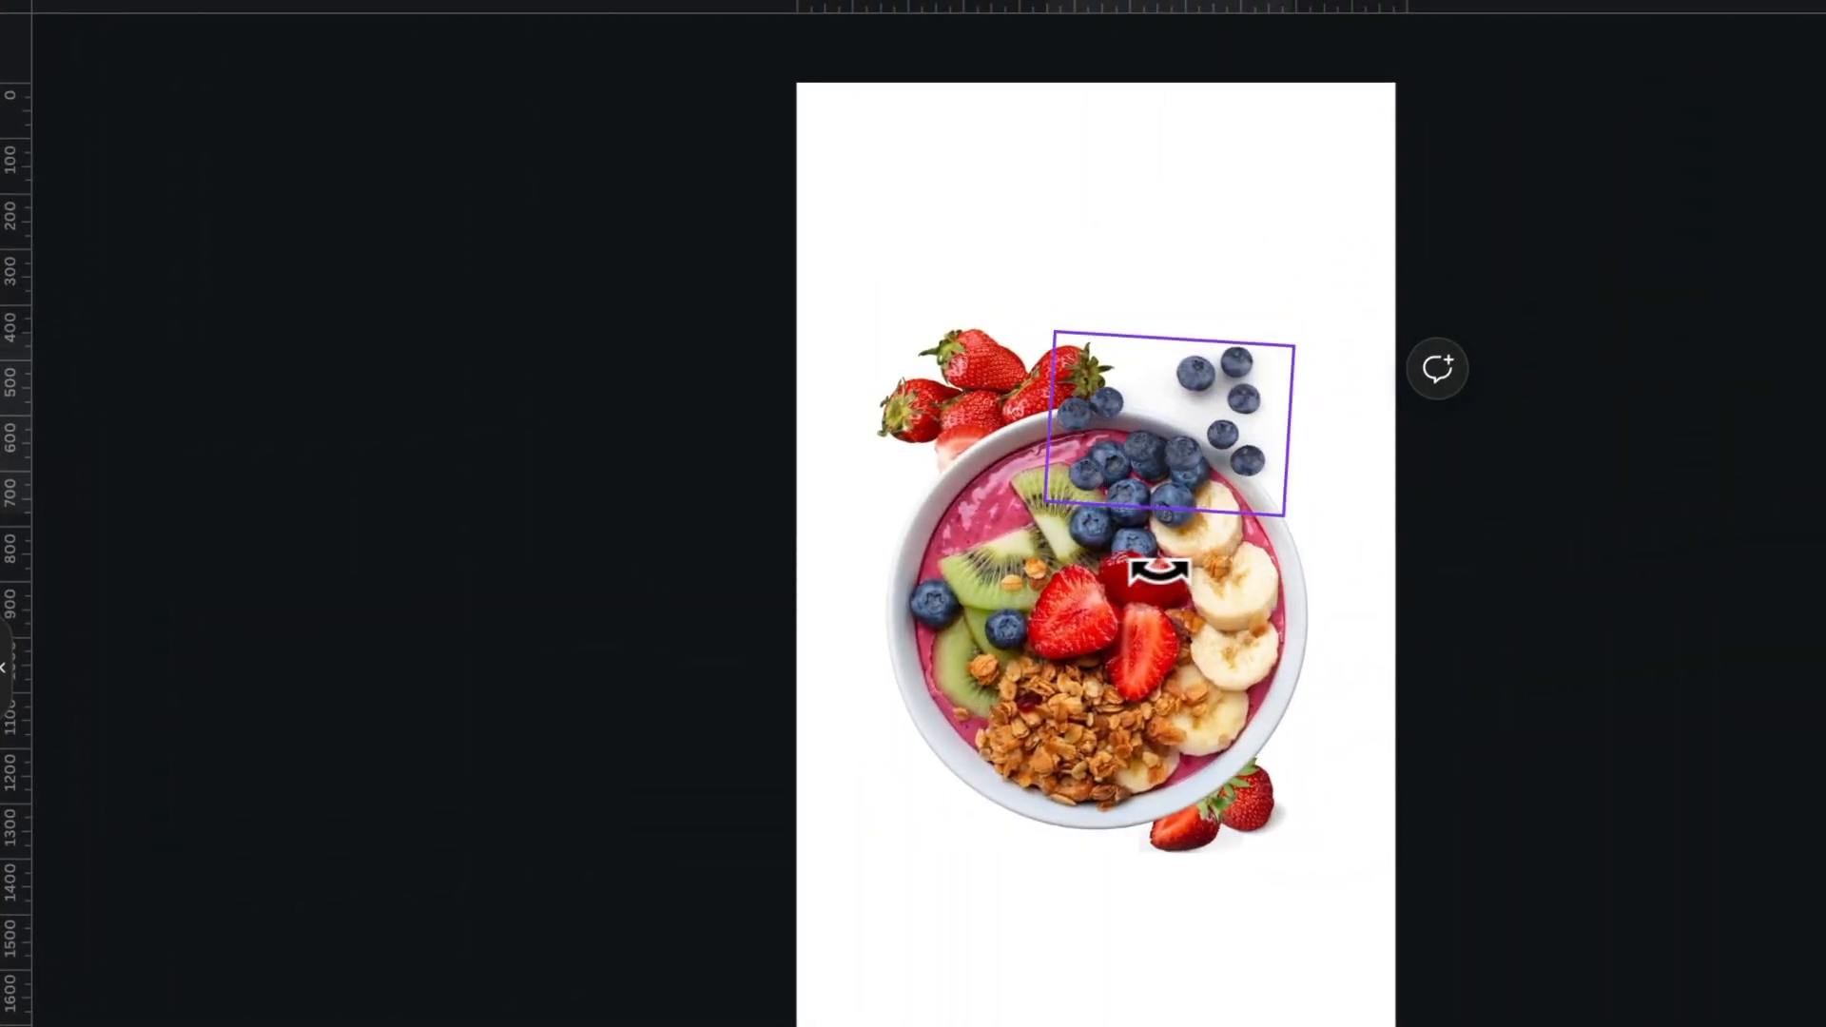
left_click_drag(1159, 571, 1136, 569)
left_click_drag(1266, 530, 1276, 539)
left_click_drag(1174, 480, 1190, 461)
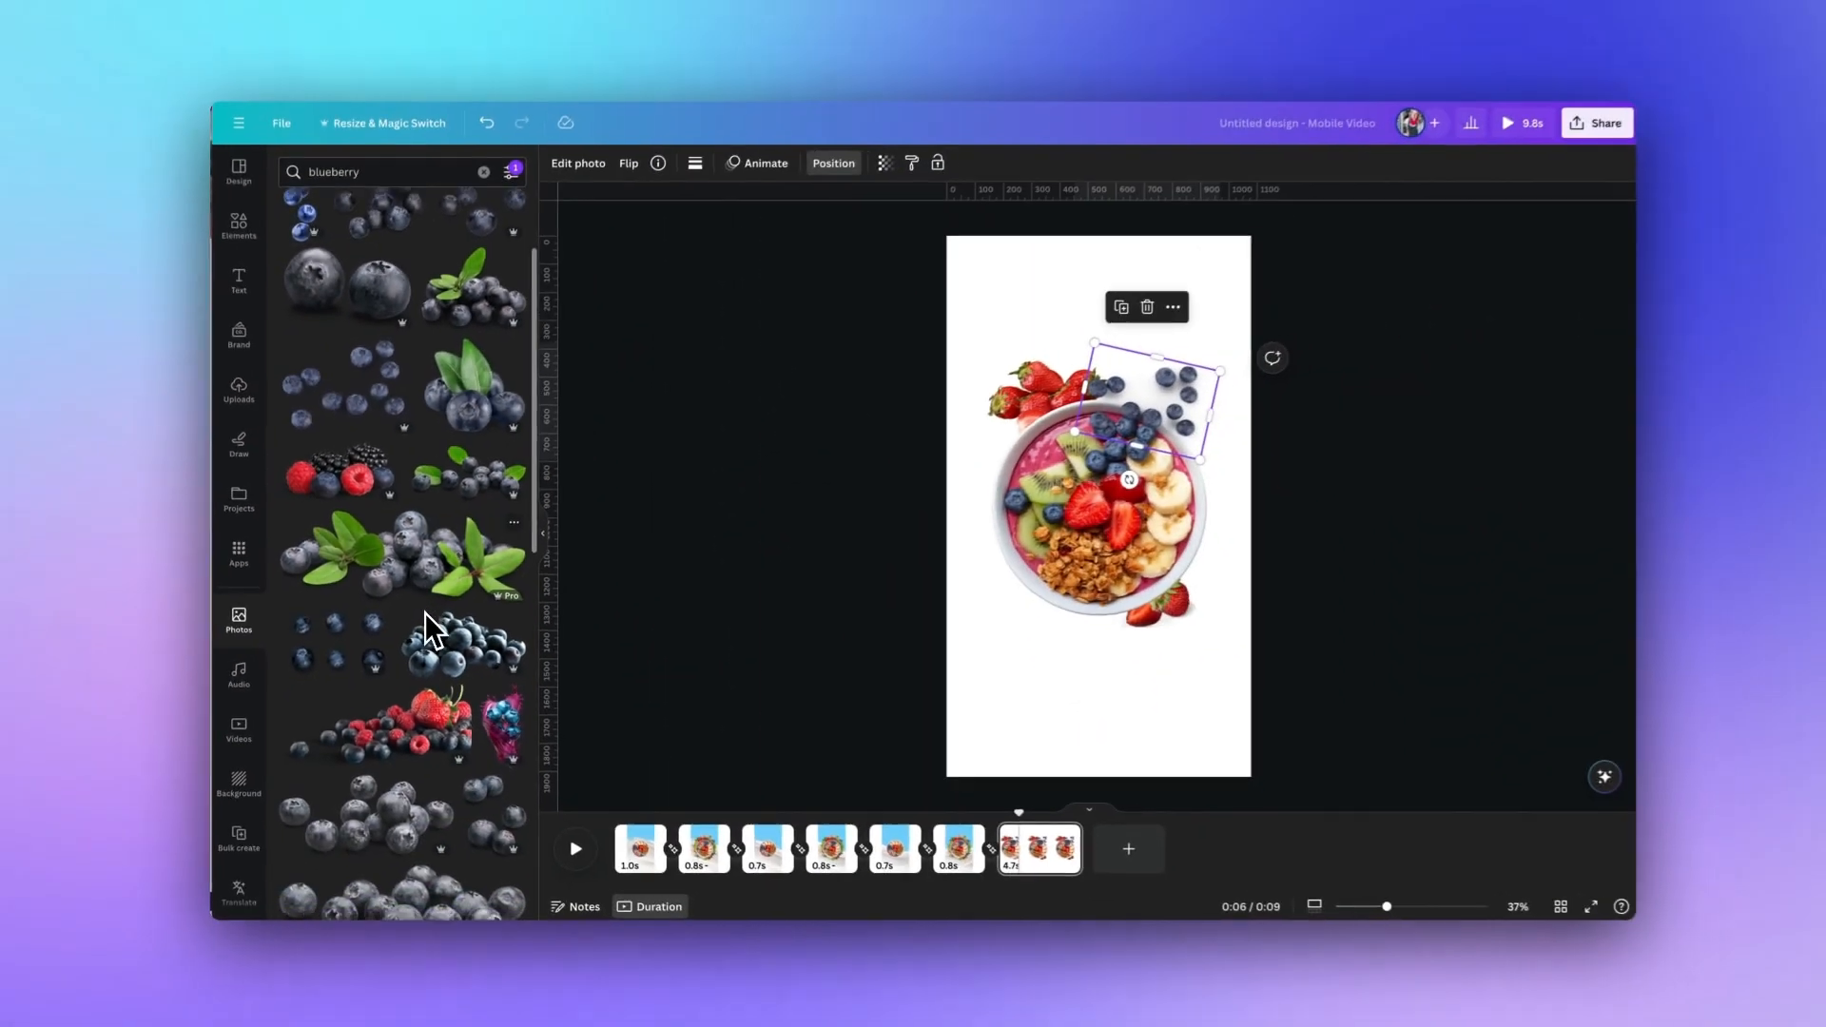
left_click(437, 602)
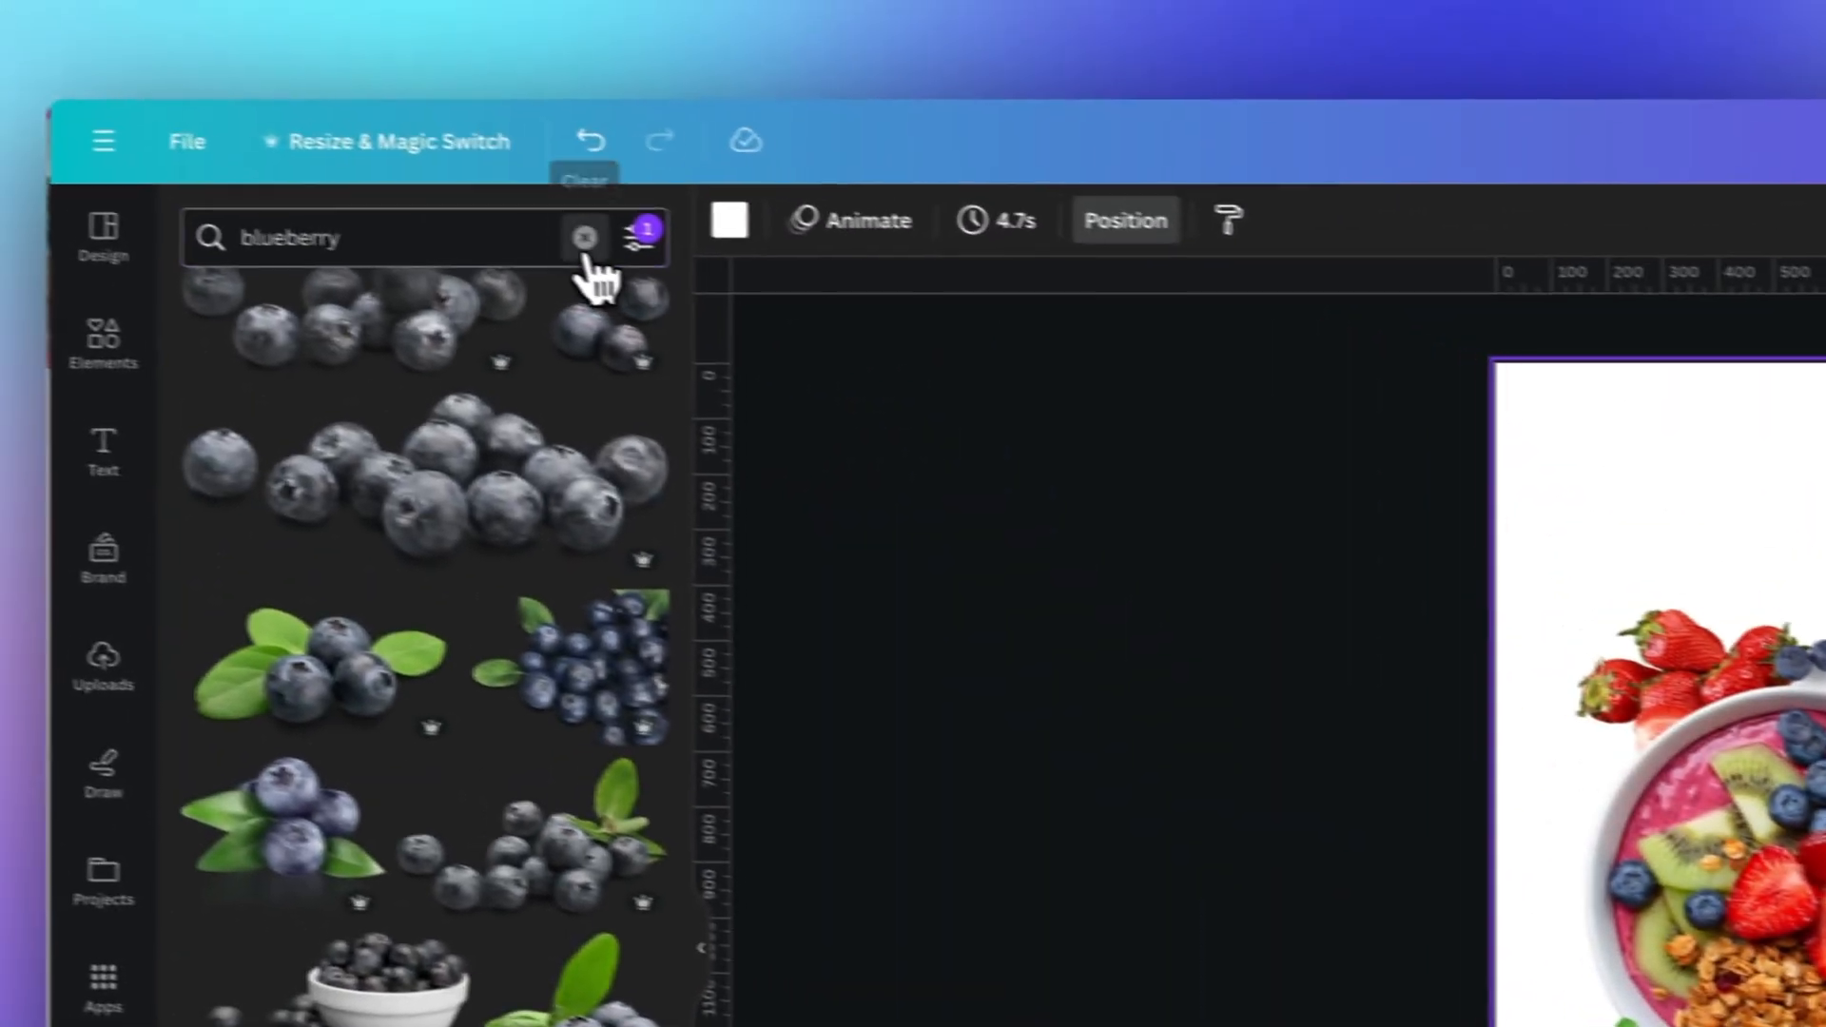
Place "kiwi fruit" cut-out slices on the bowl's left and right edges and a banana pieces cut-out along its lower edge
left_click(585, 243)
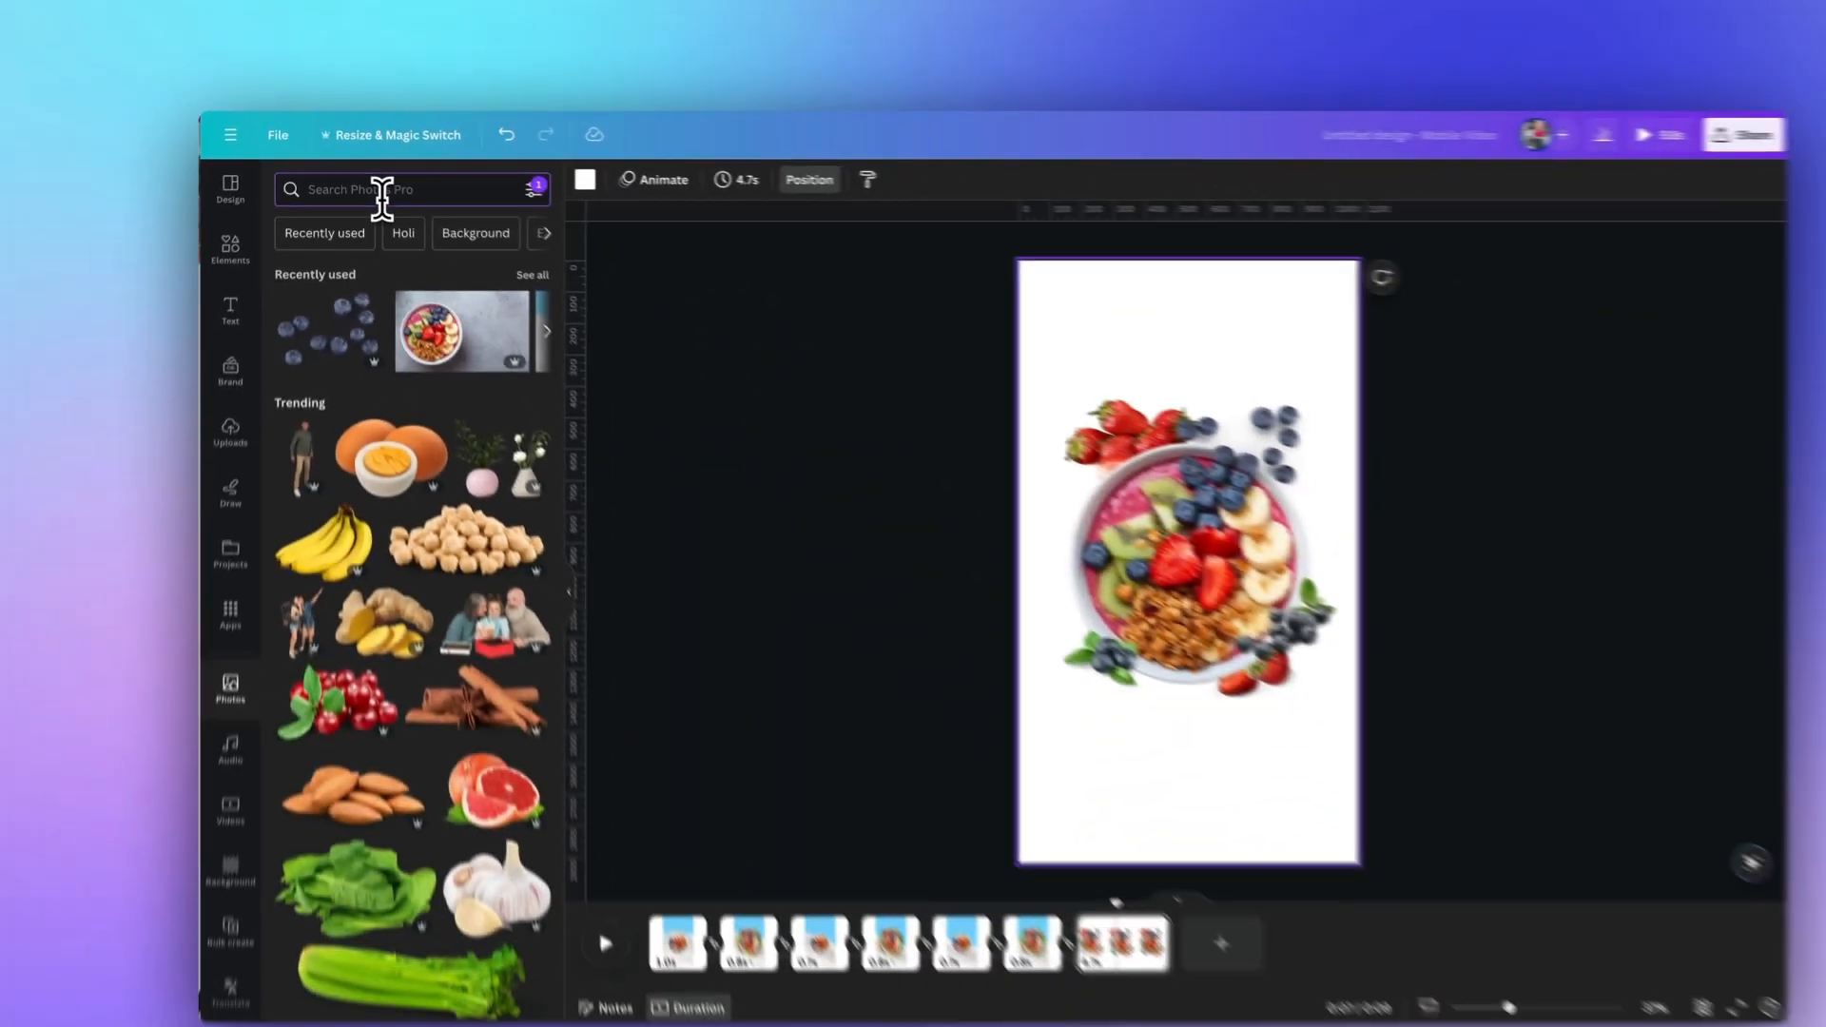
left_click(435, 252)
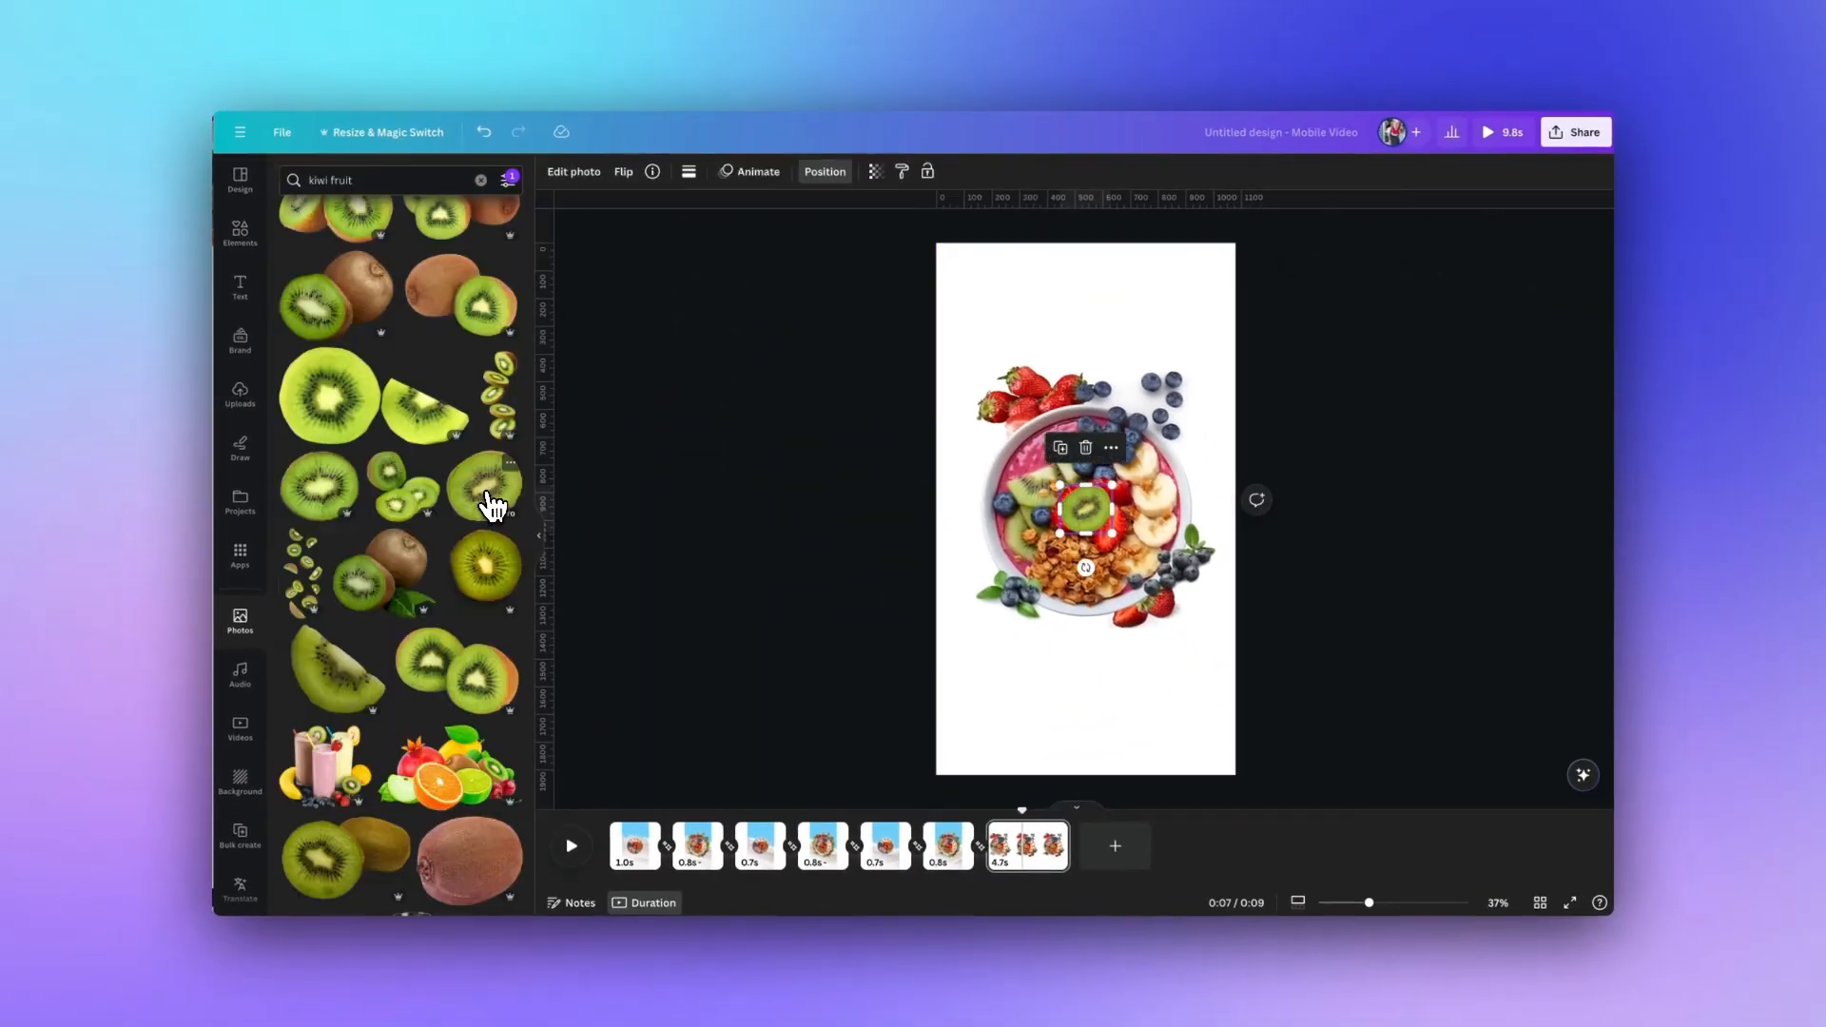
left_click_drag(1067, 532, 1090, 512)
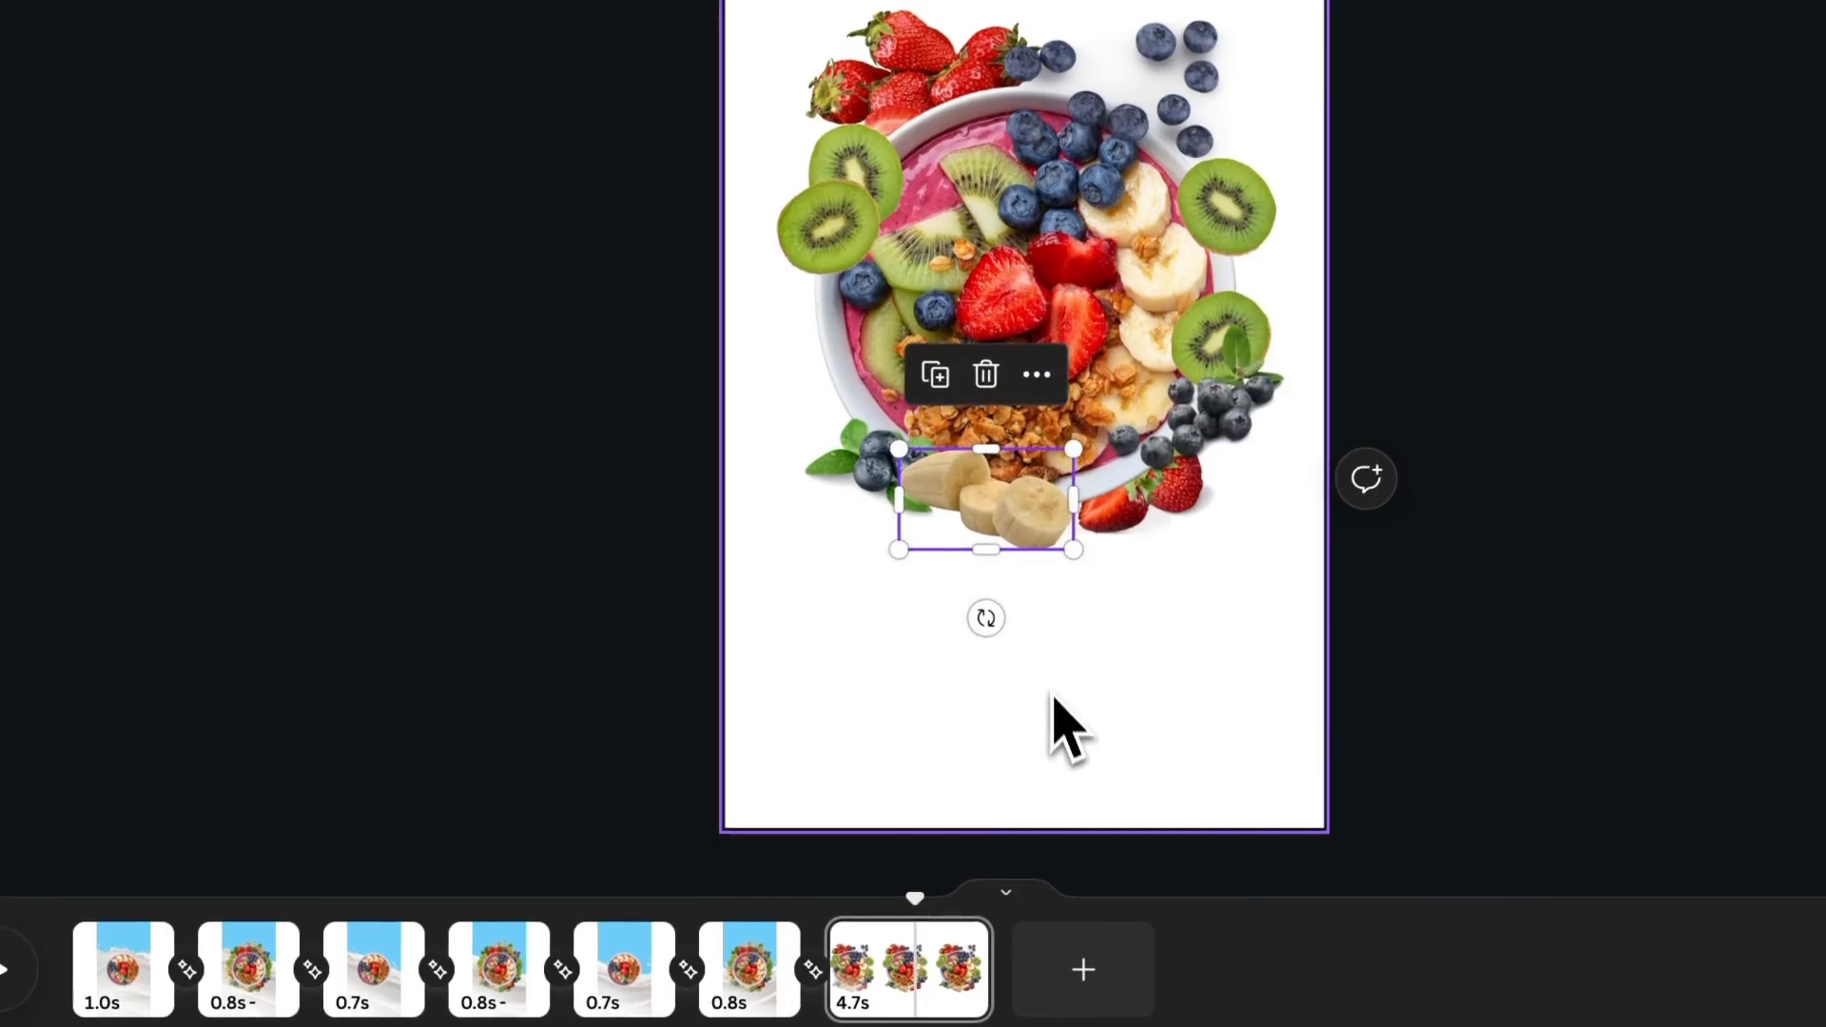
left_click_drag(1067, 610, 1015, 526)
left_click(1161, 684)
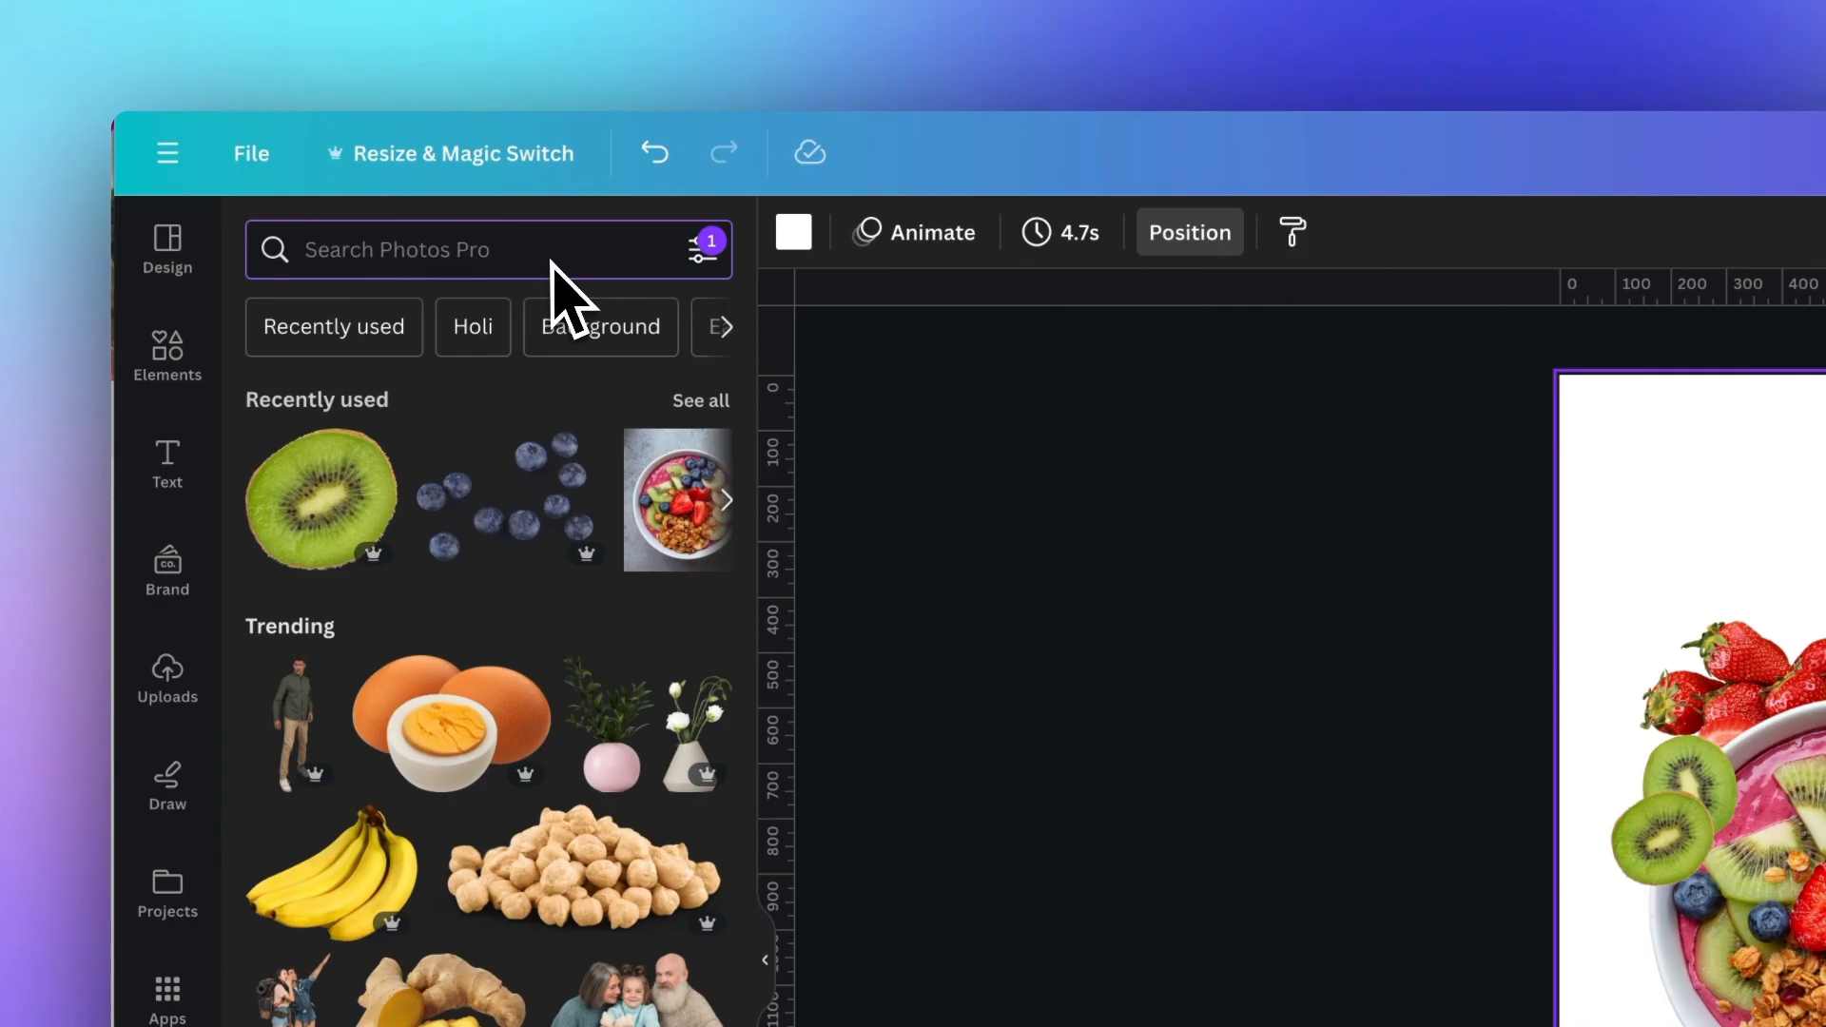
Search the photos for "granola" and browse the cut-out results for loose granola
left_click(551, 267)
type("granola")
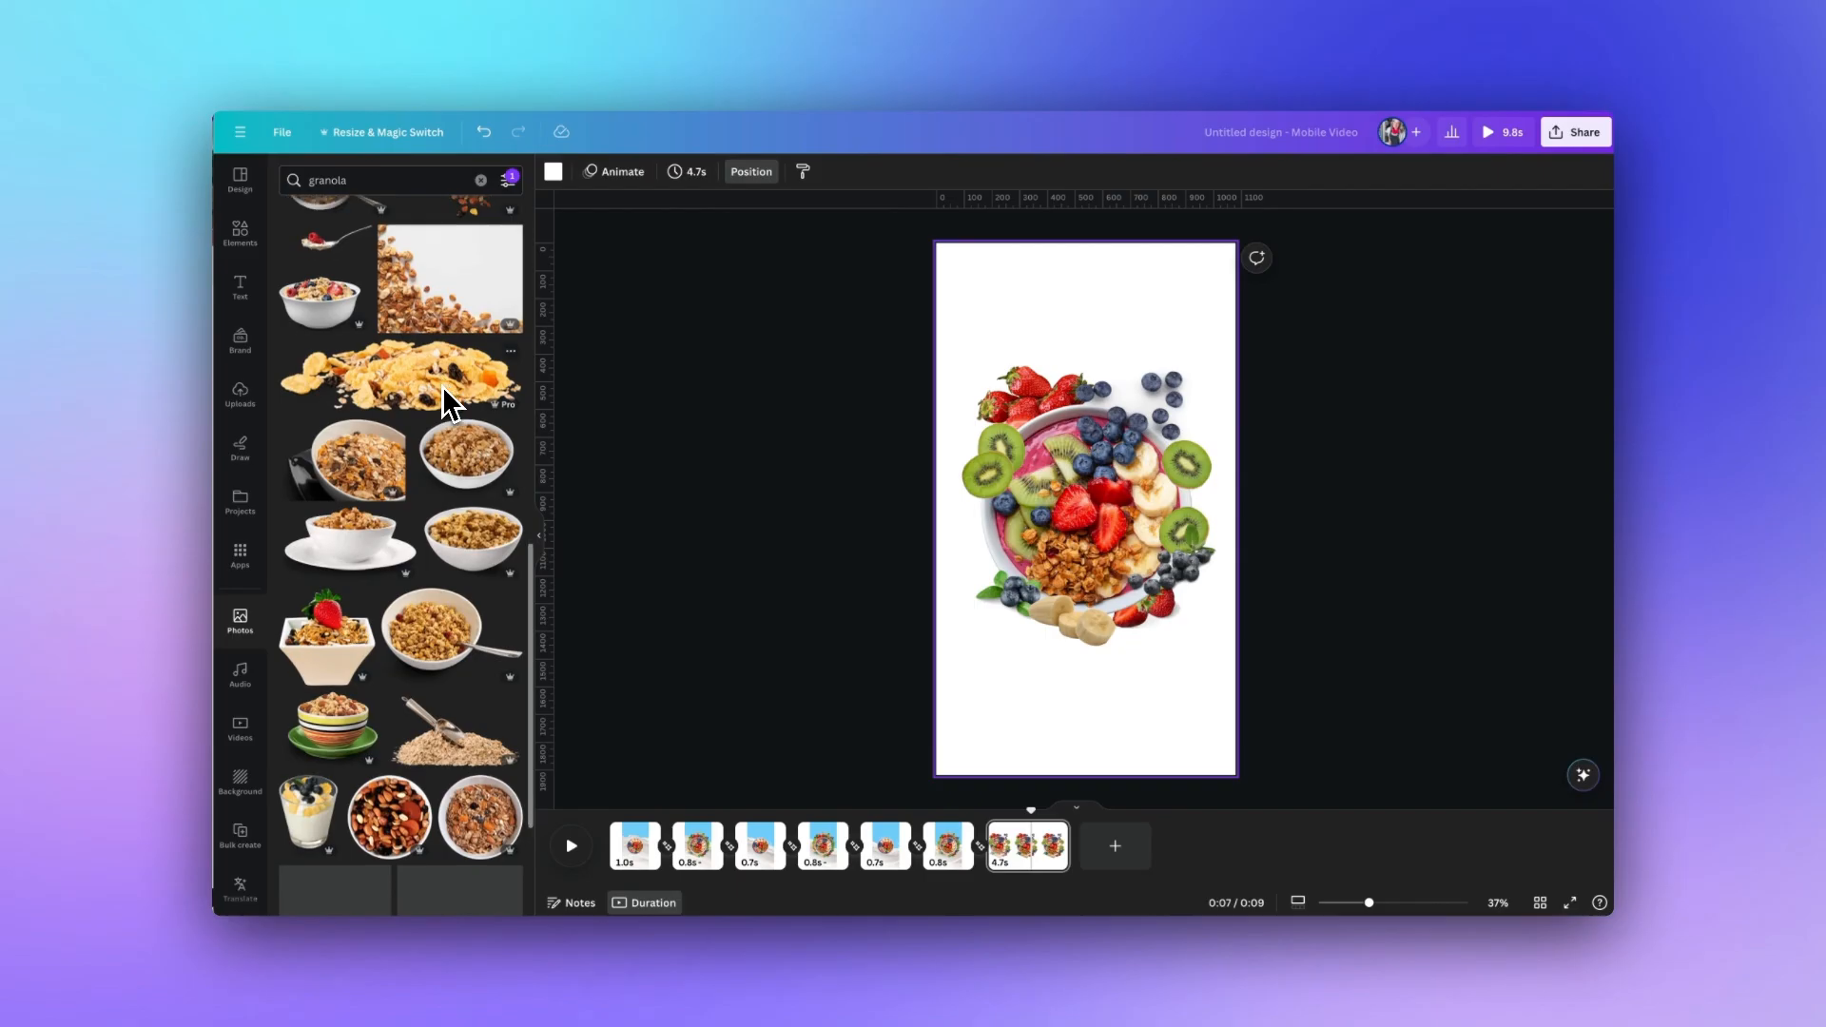
scroll(442, 386, "down", 5)
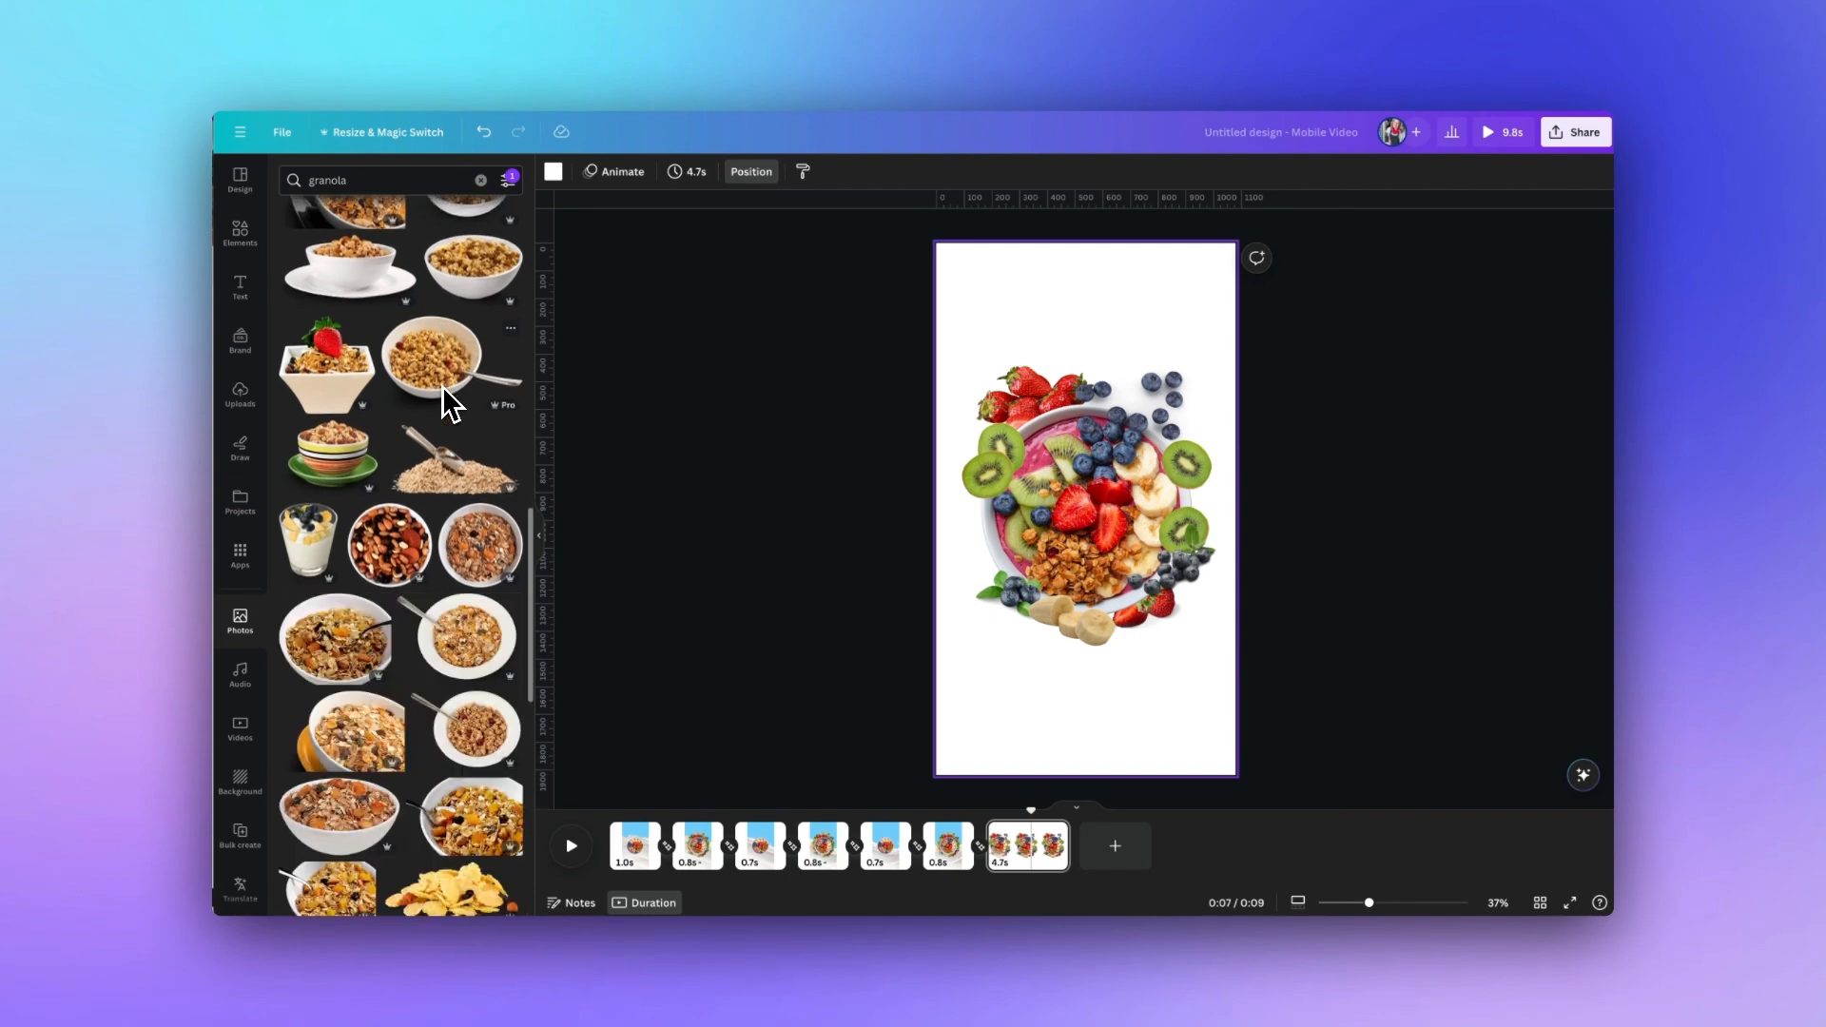
scroll(442, 386, "down", 4)
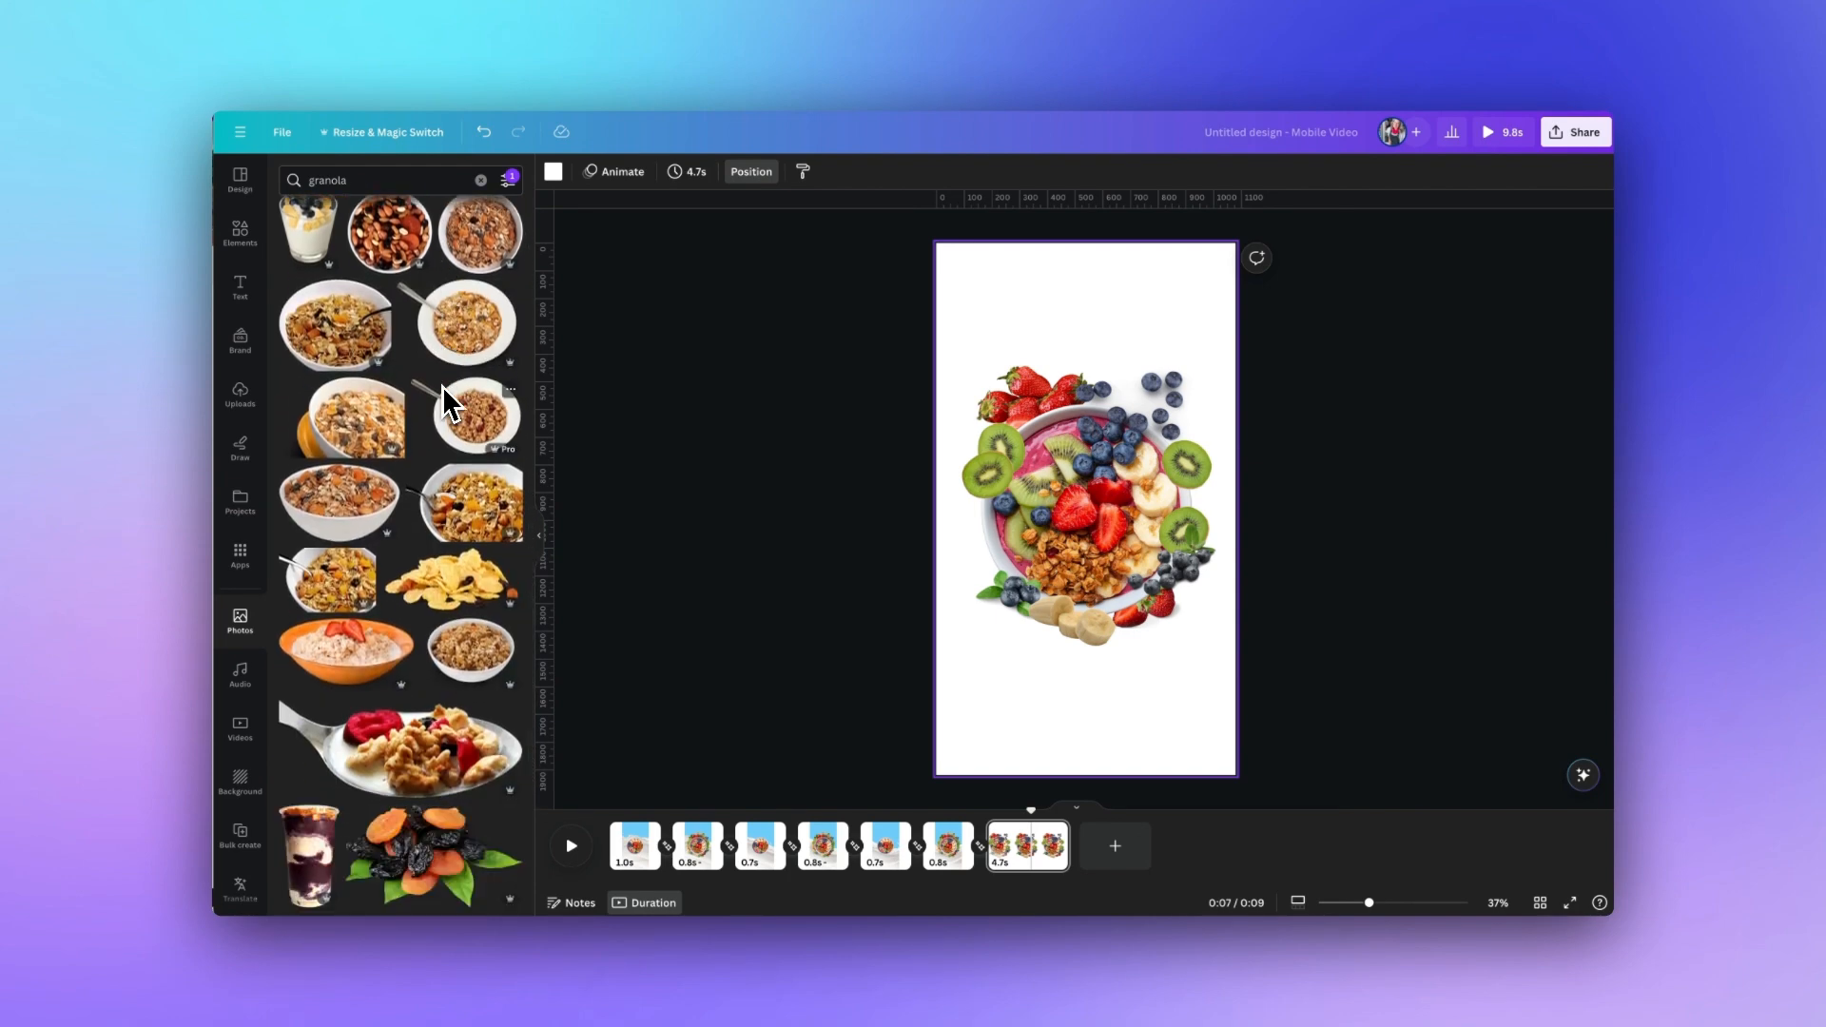
scroll(443, 386, "up", 1)
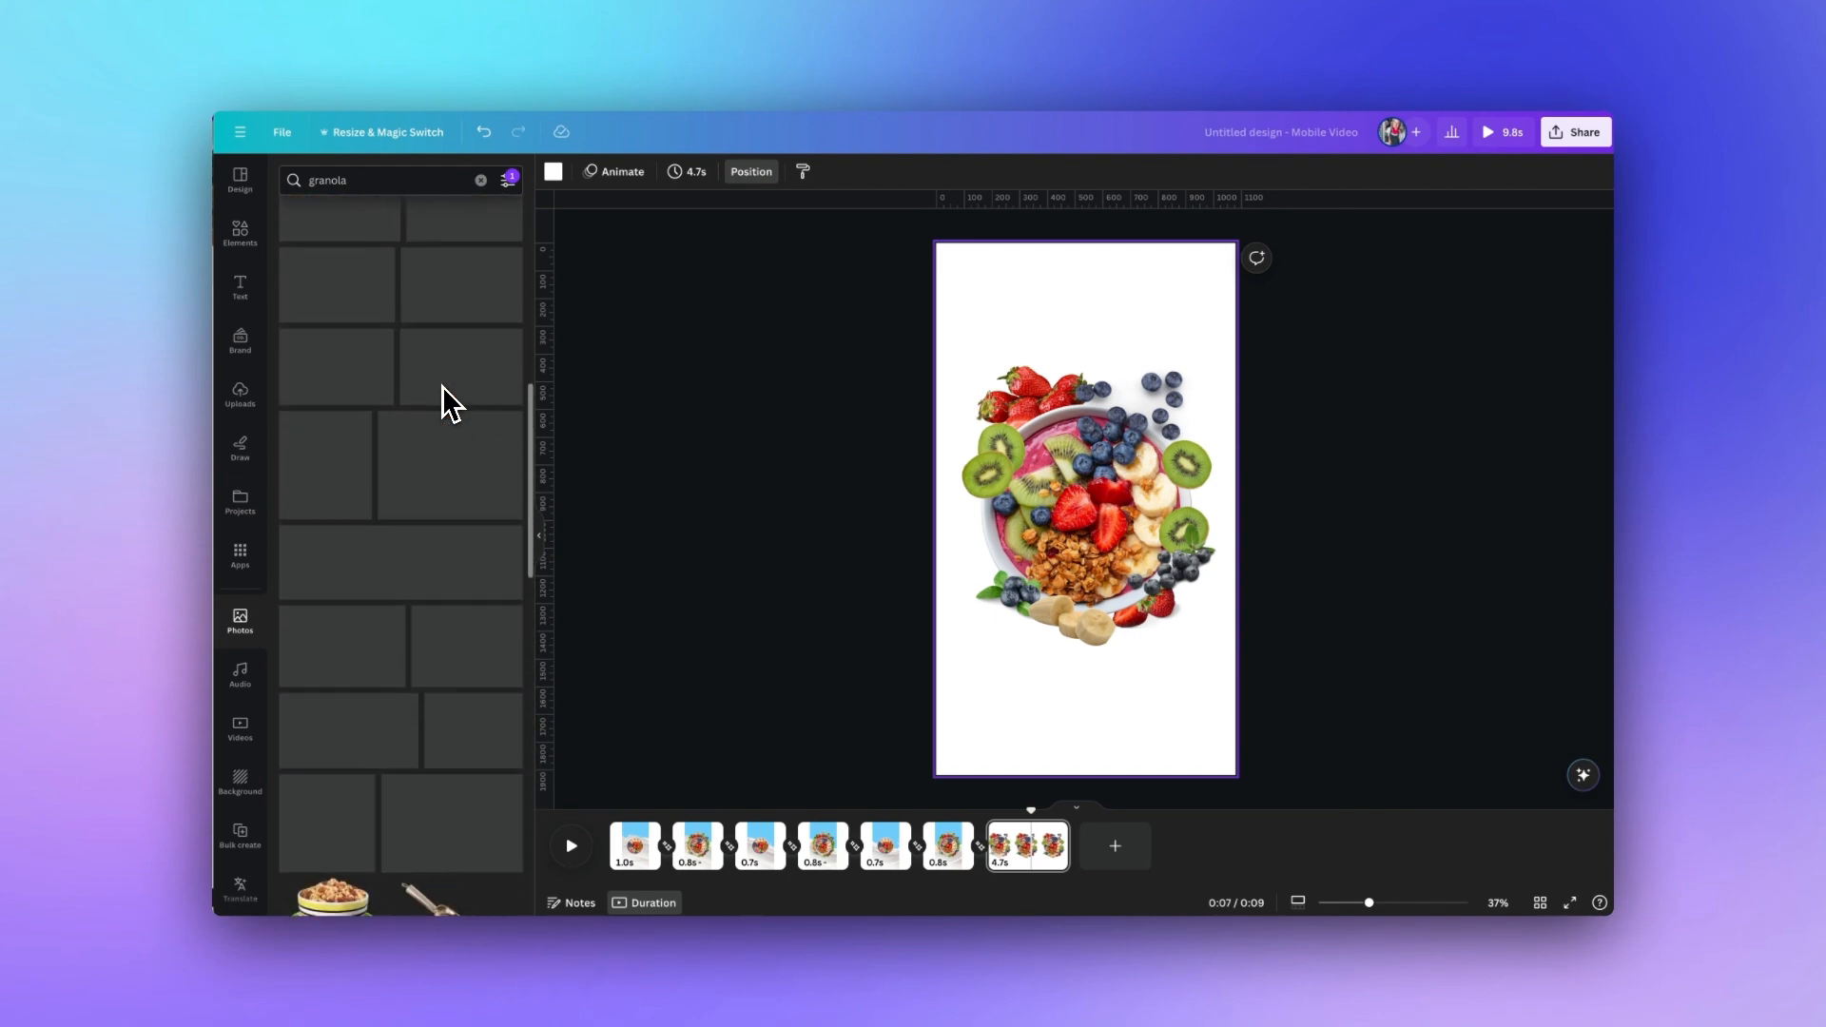
Turn off the Cut-outs only filter for the granola search
left_click(510, 181)
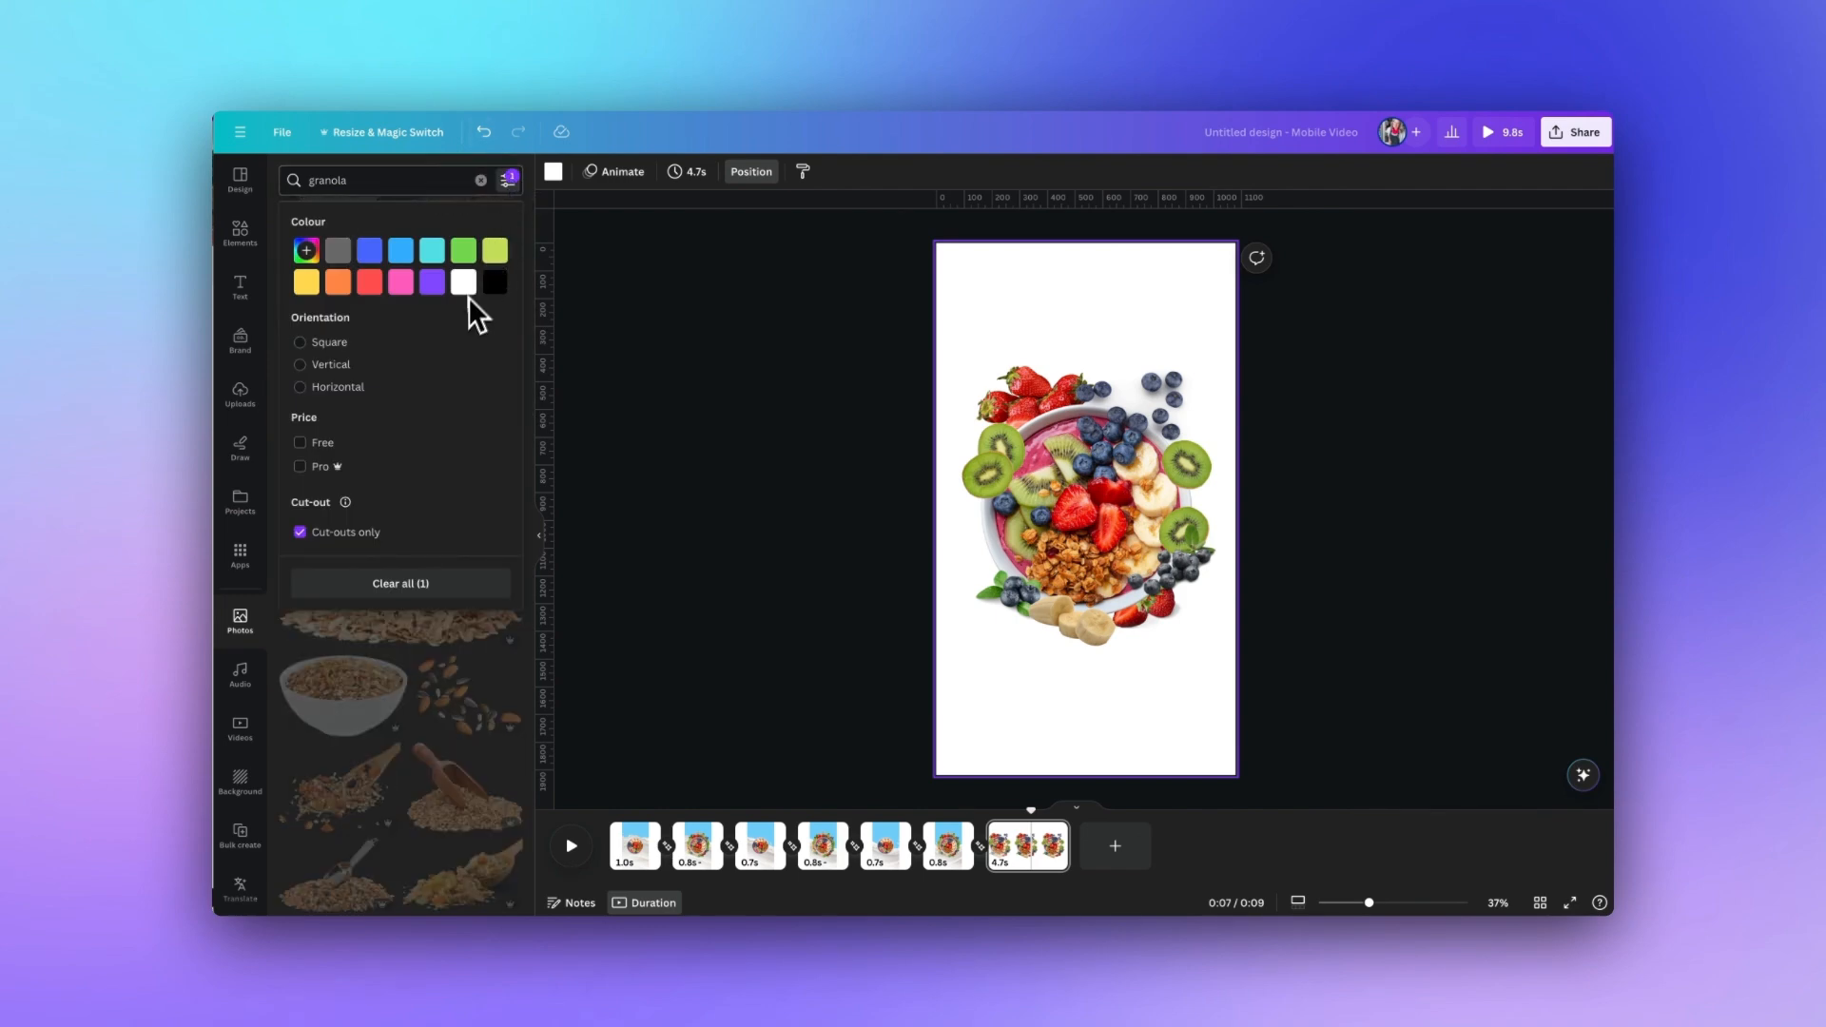
left_click(301, 533)
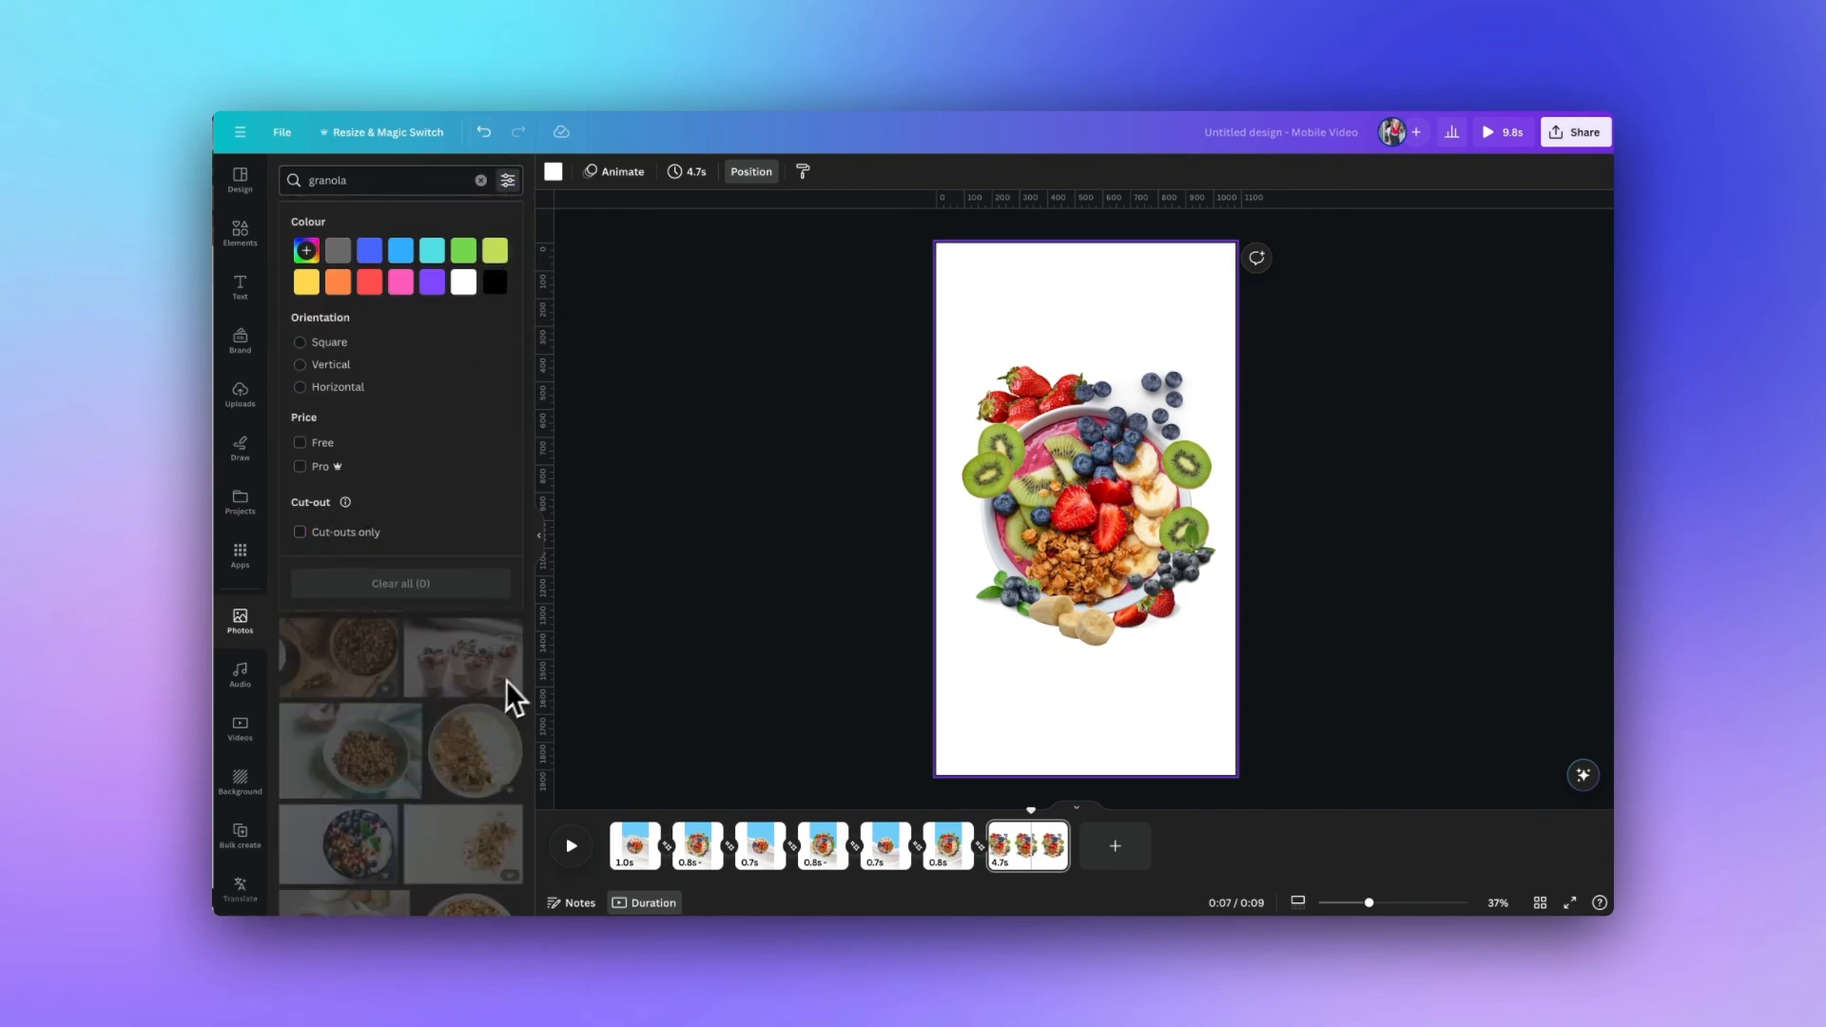
left_click(506, 715)
Add the photo of scattered granola on a pale background to the page and remove its background
scroll(426, 599, "down", 3)
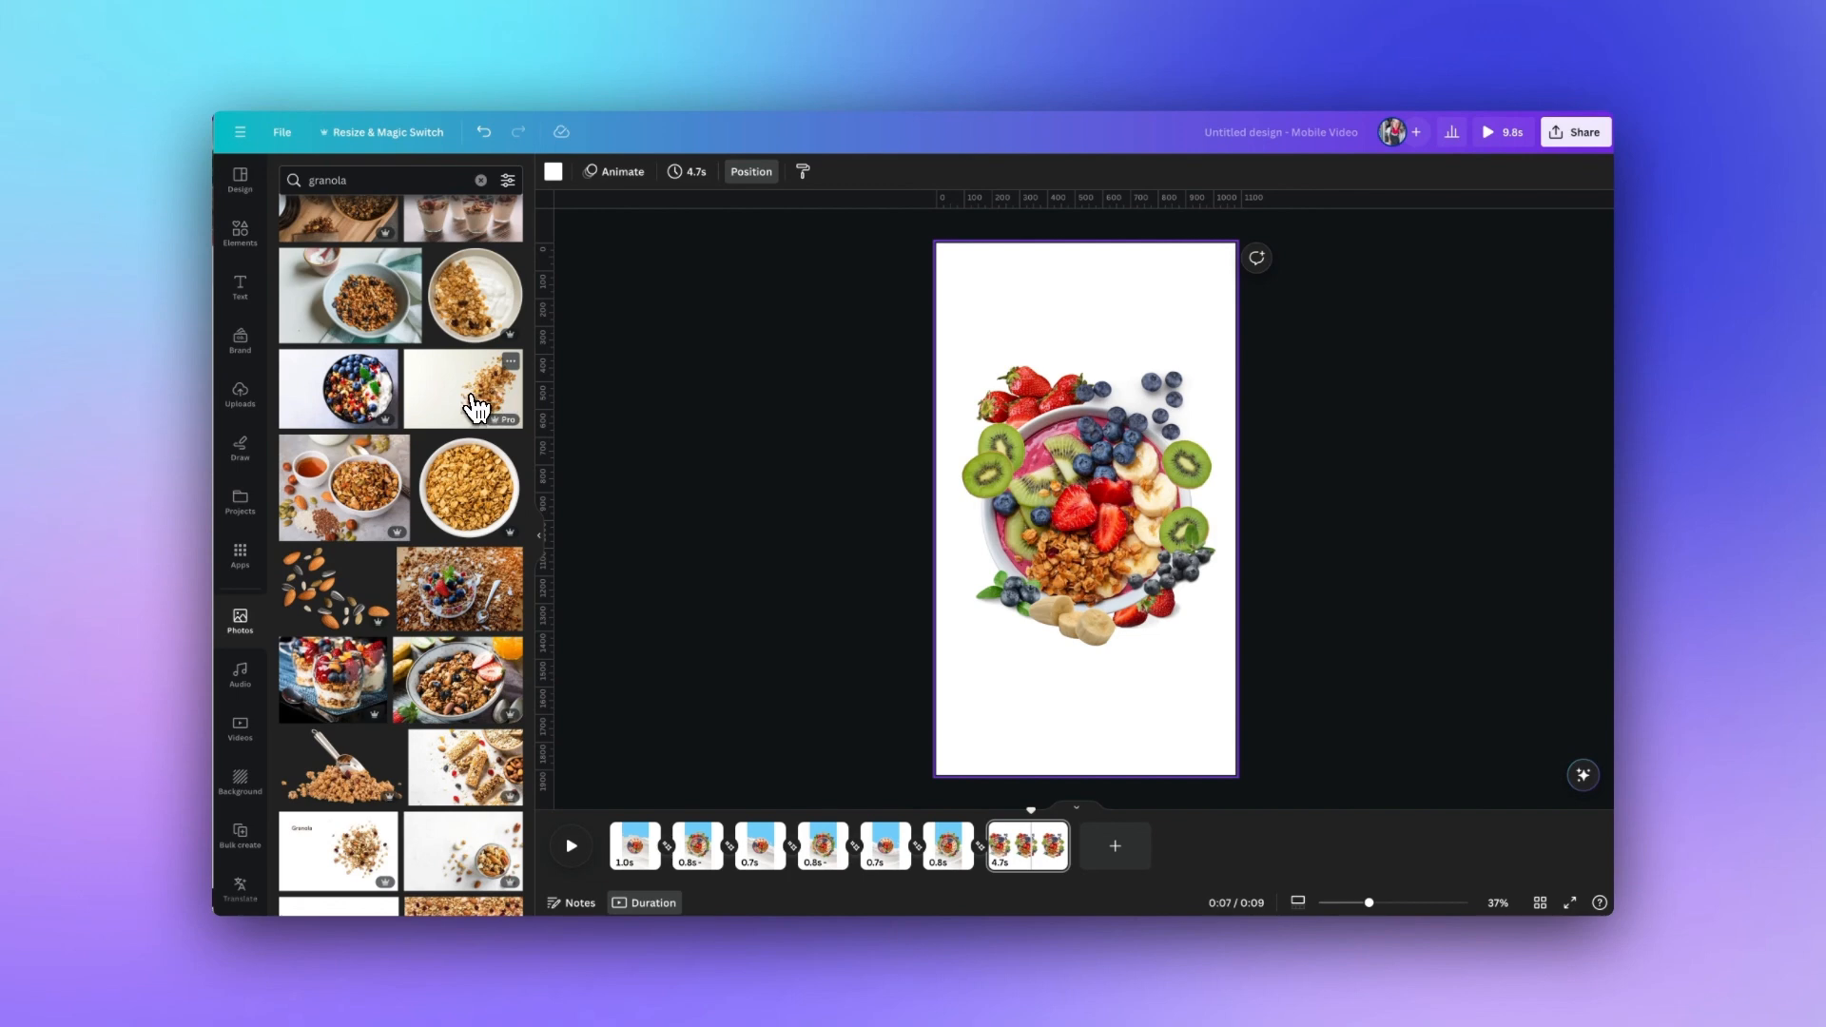
left_click(476, 409)
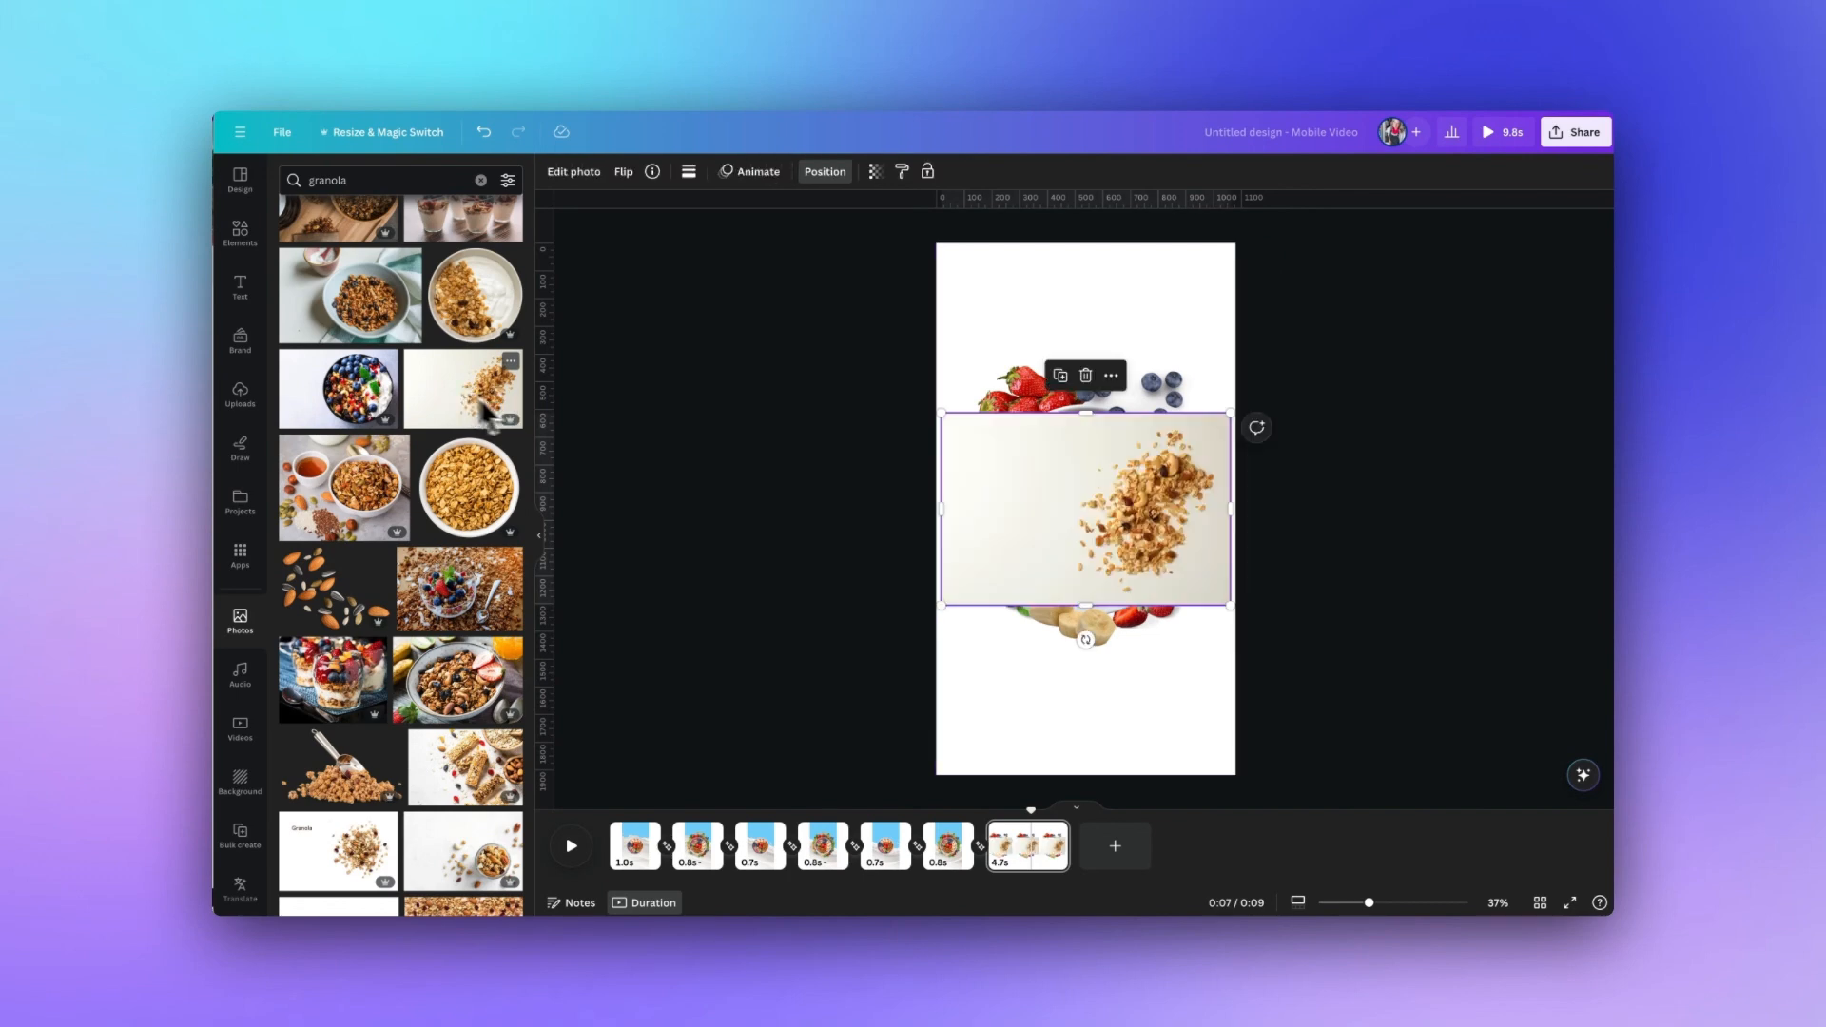
left_click(570, 173)
left_click(319, 299)
Move the scattered granola to the bowl's lower-right edge and rotate it clockwise
left_click_drag(1141, 537, 1140, 666)
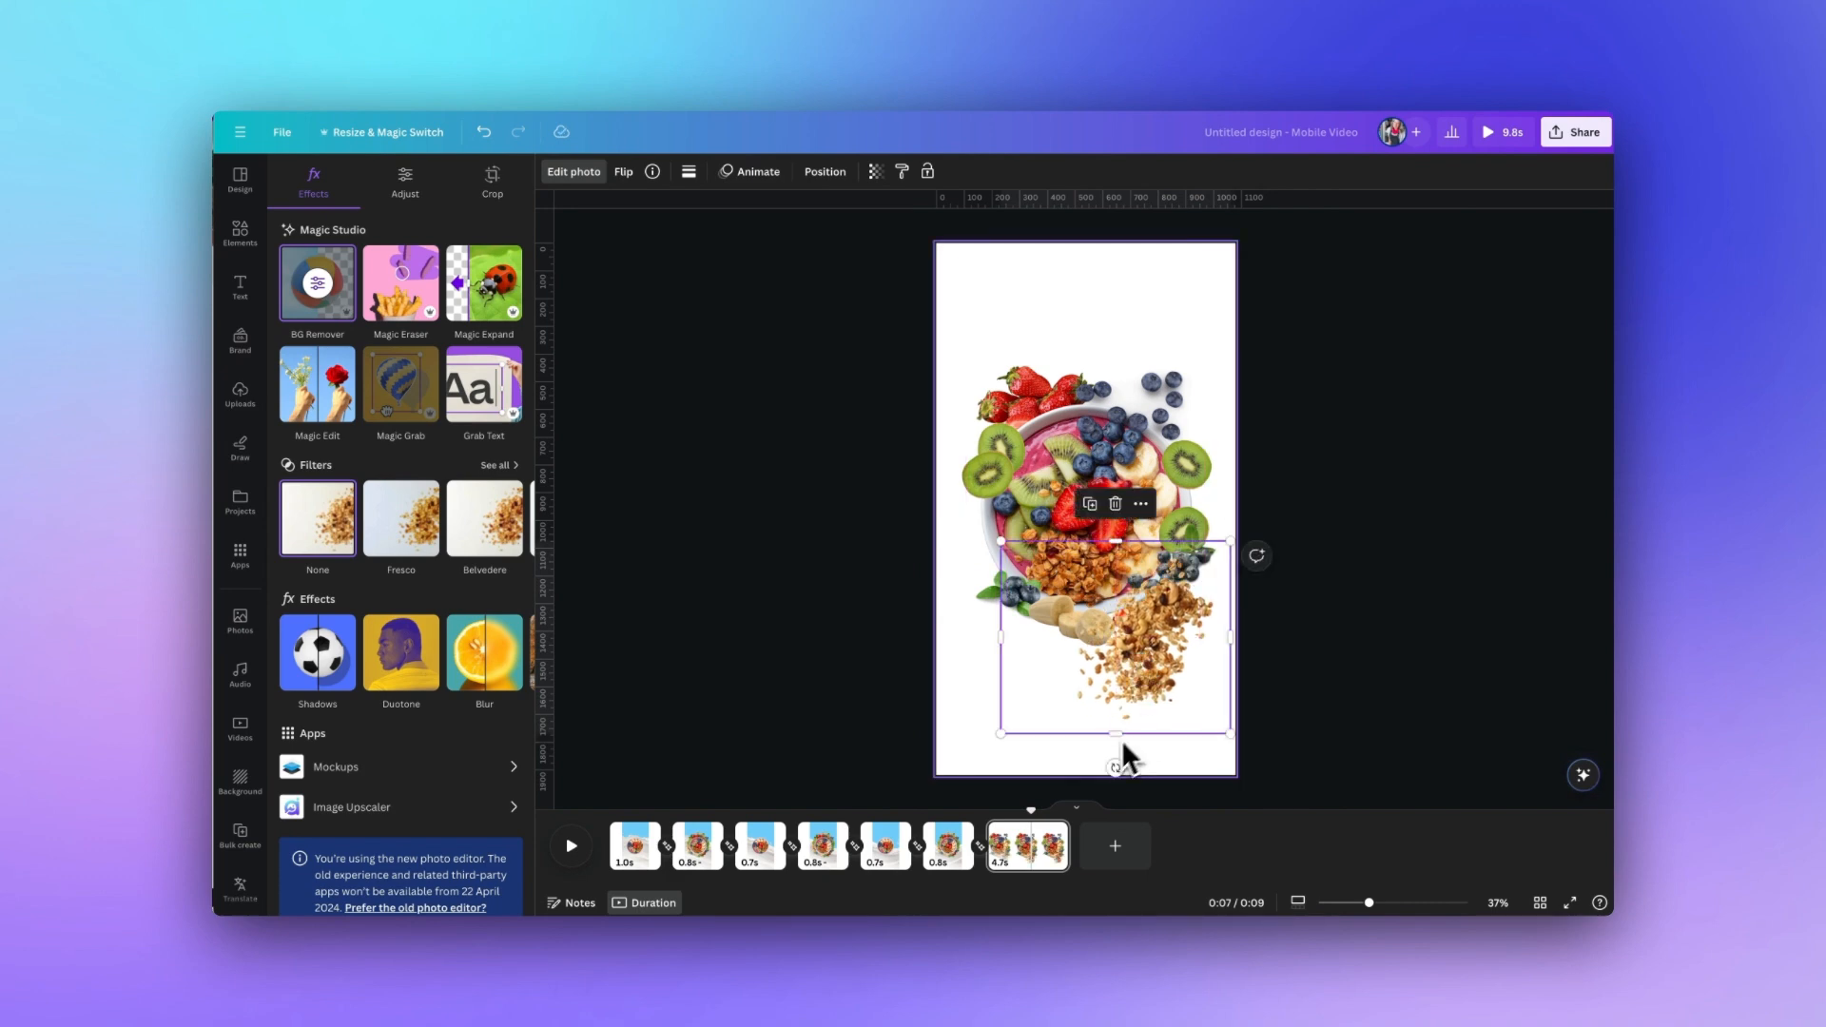
left_click_drag(1115, 765, 1064, 754)
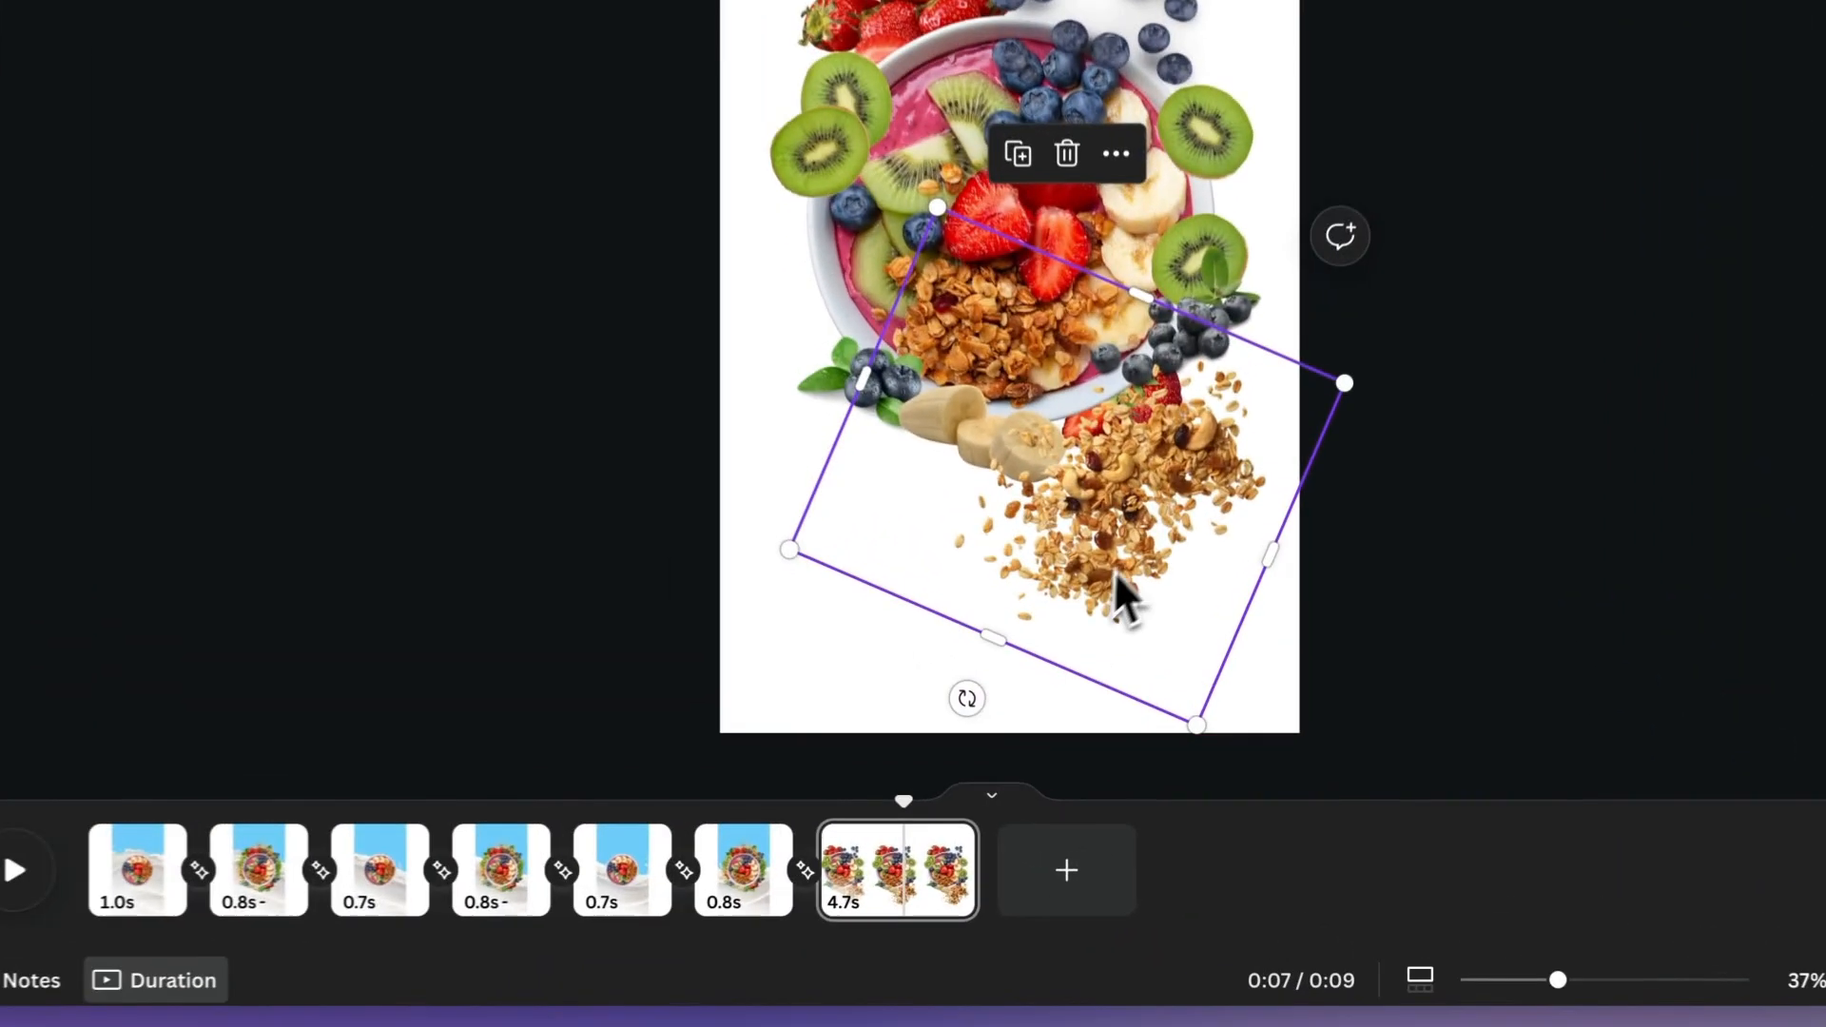
left_click_drag(1141, 686, 1151, 650)
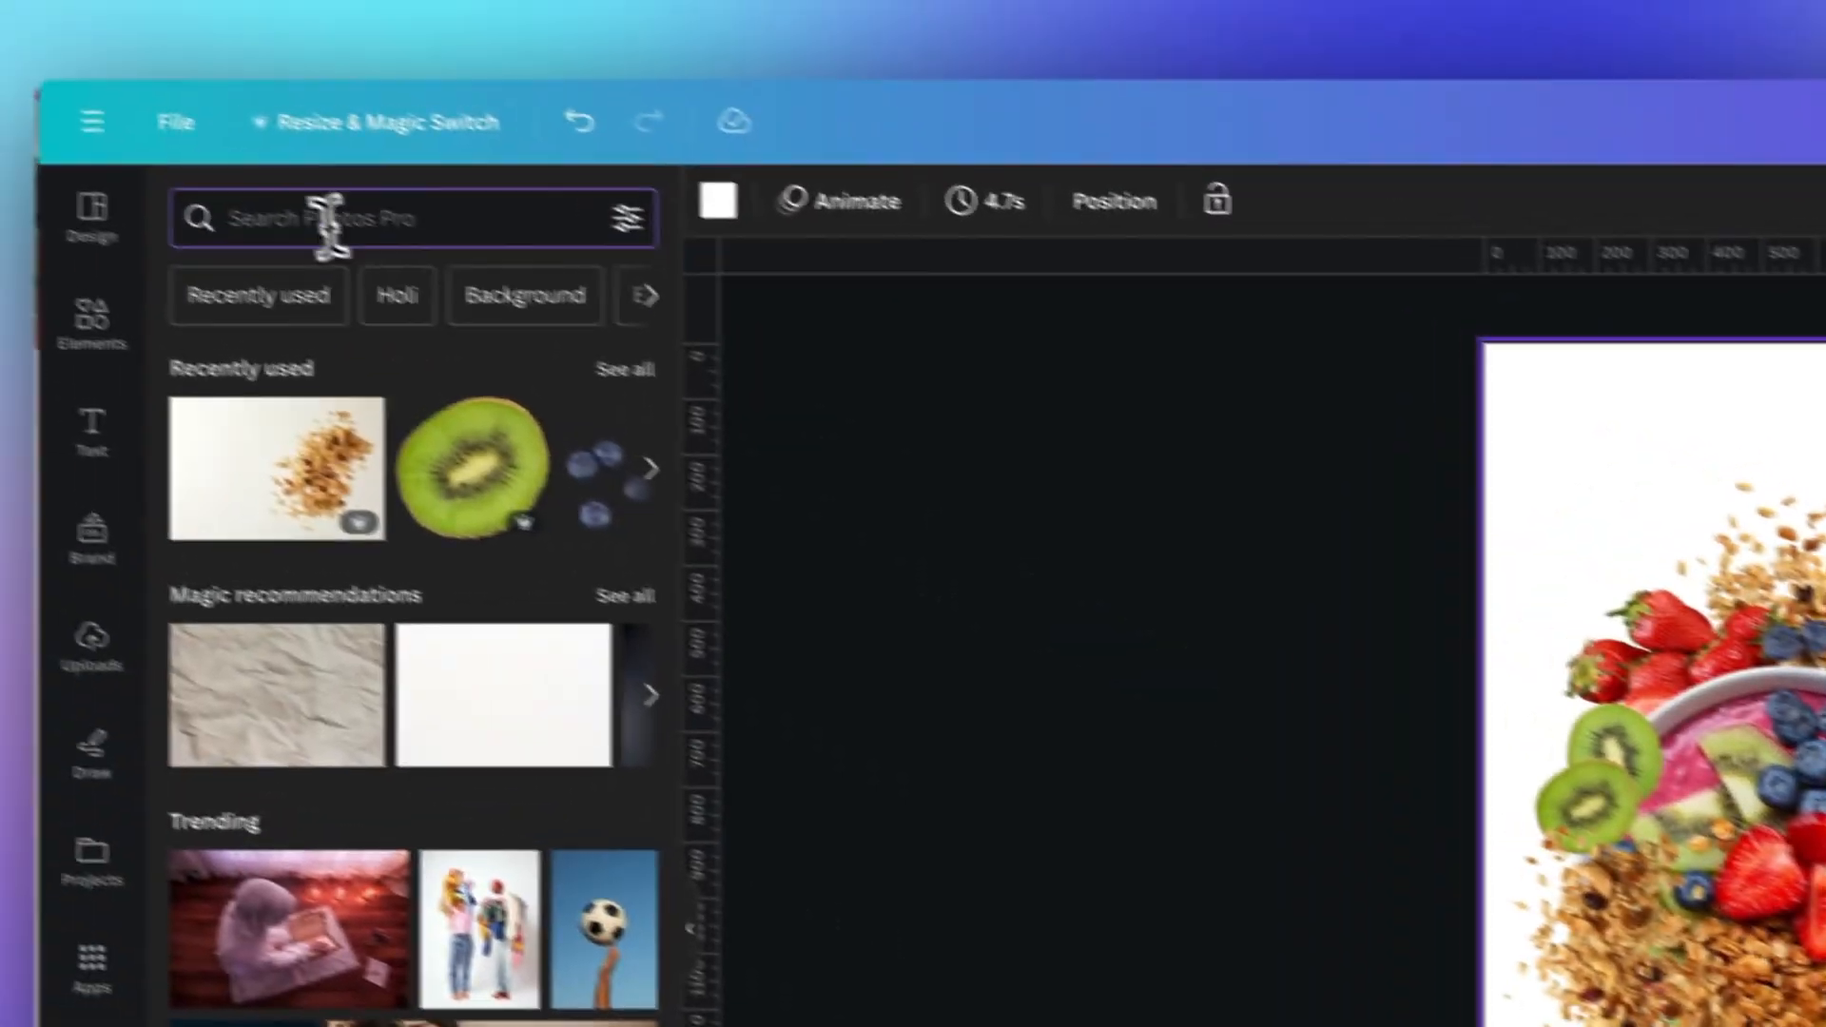
Search the photos for "leaf"
left_click(326, 216)
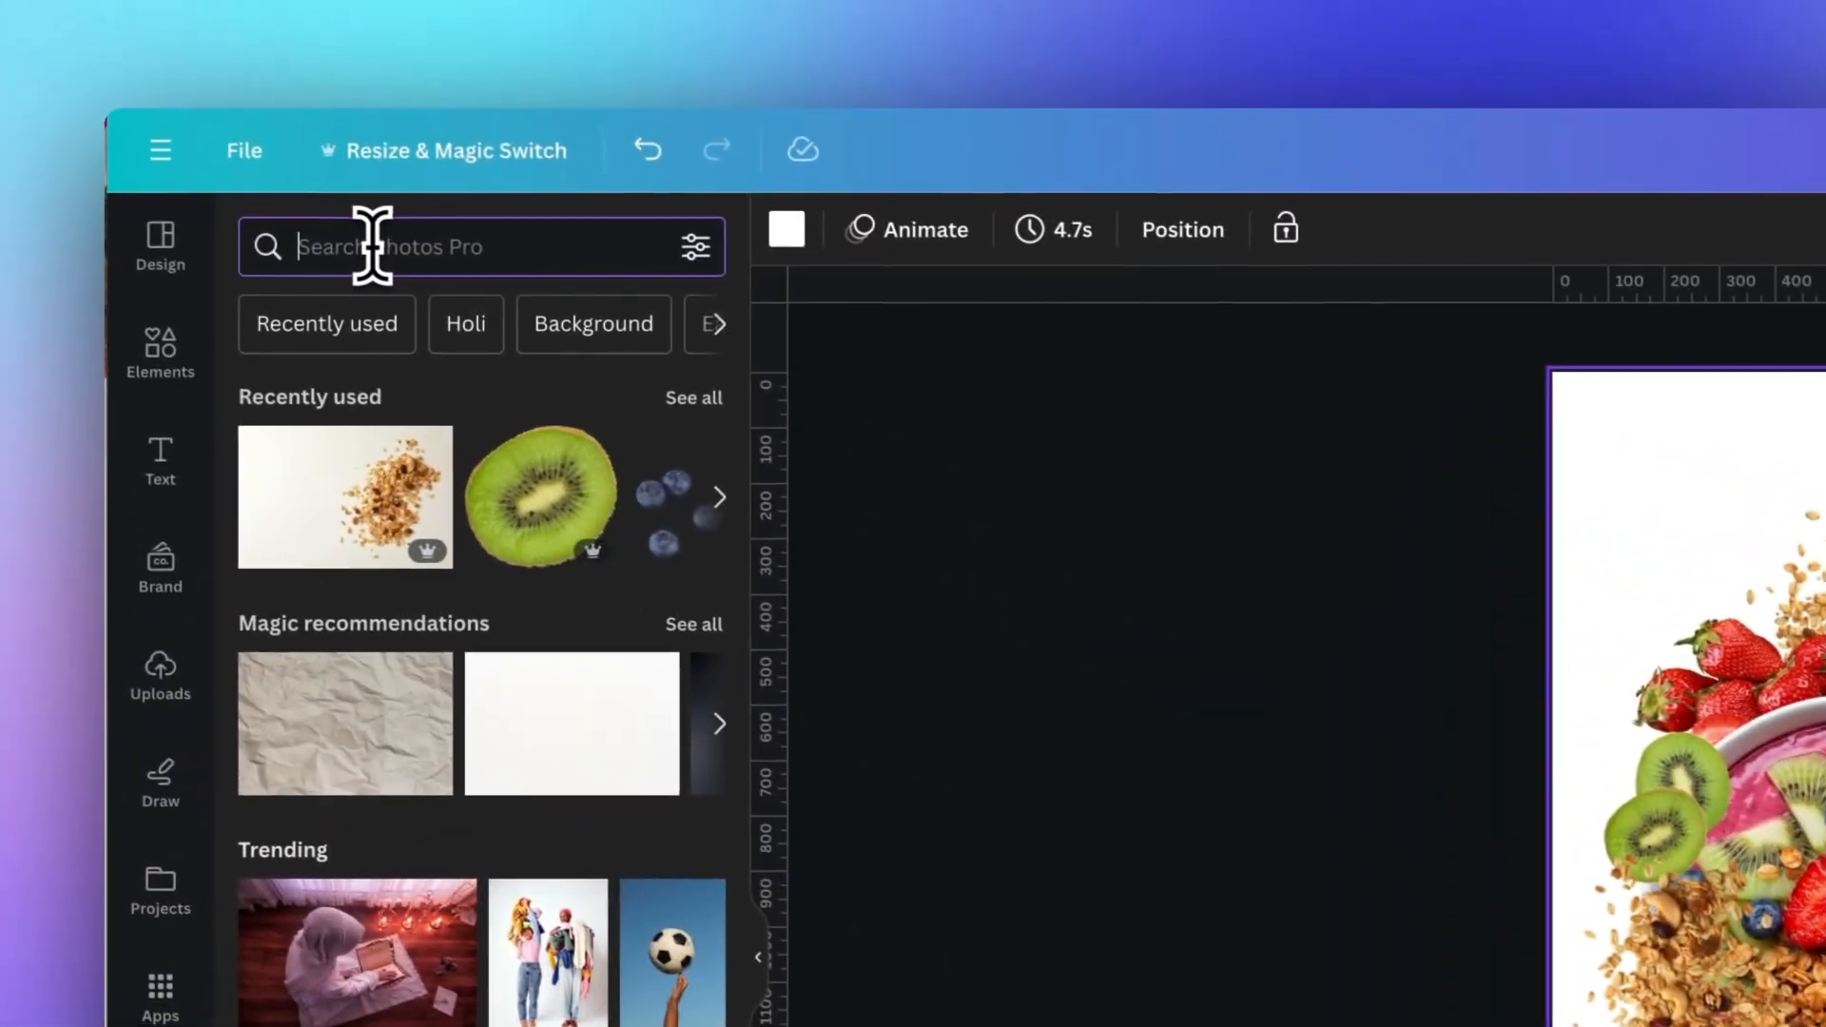
type("leaf")
key("Return")
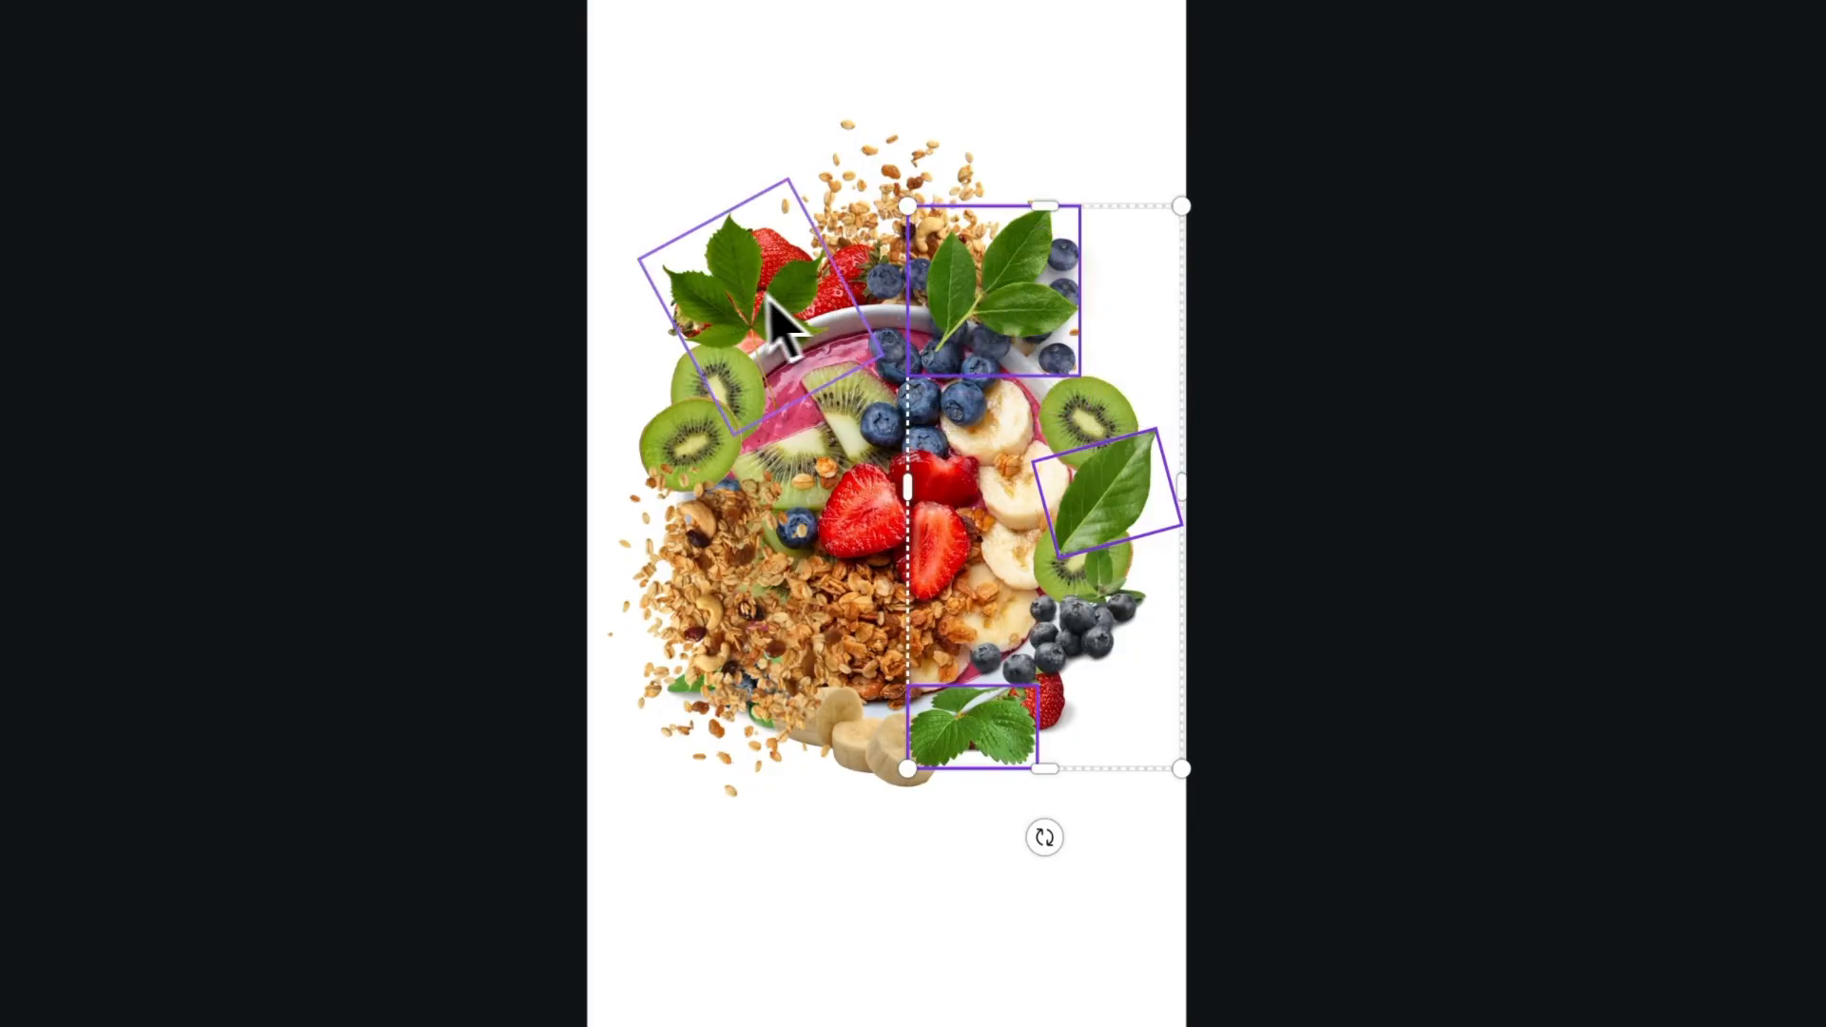
Select the four leaf cut-outs around the bowl together and send them to the back, behind the fruit
left_click(766, 316, "shift")
right_click(739, 297)
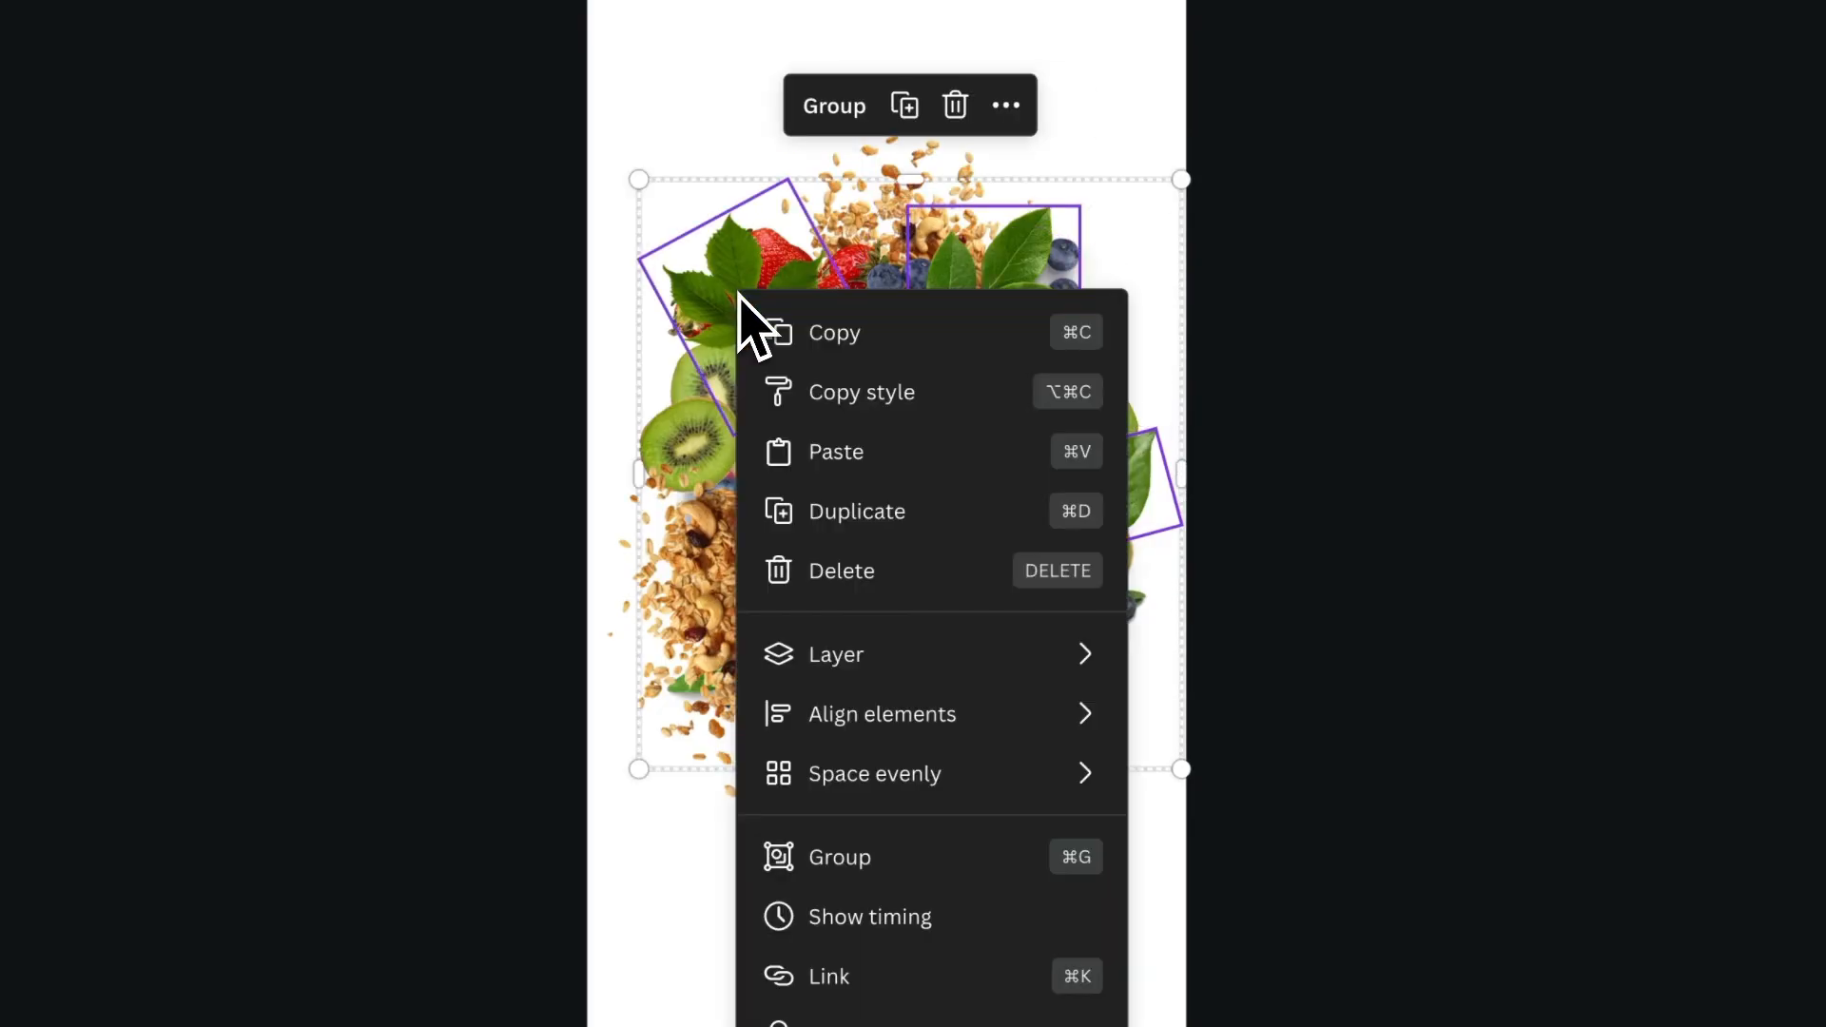
mouse_move(932, 657)
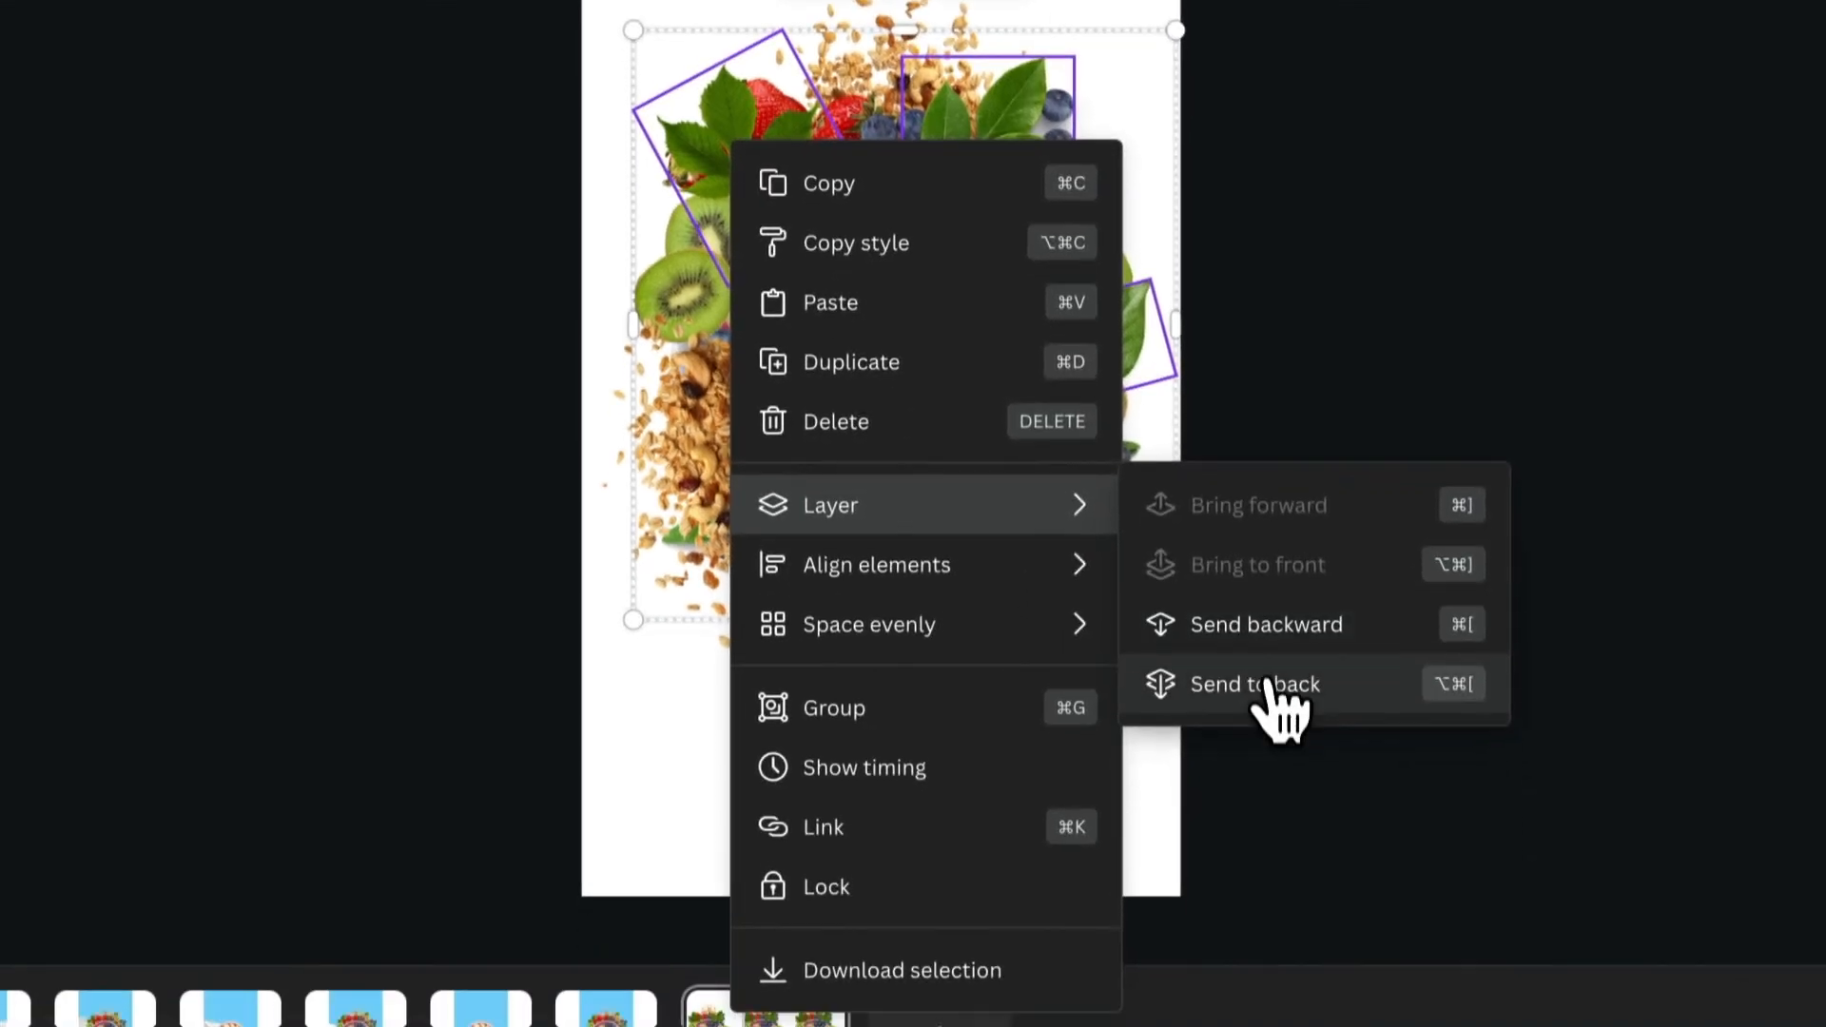
left_click(1271, 835)
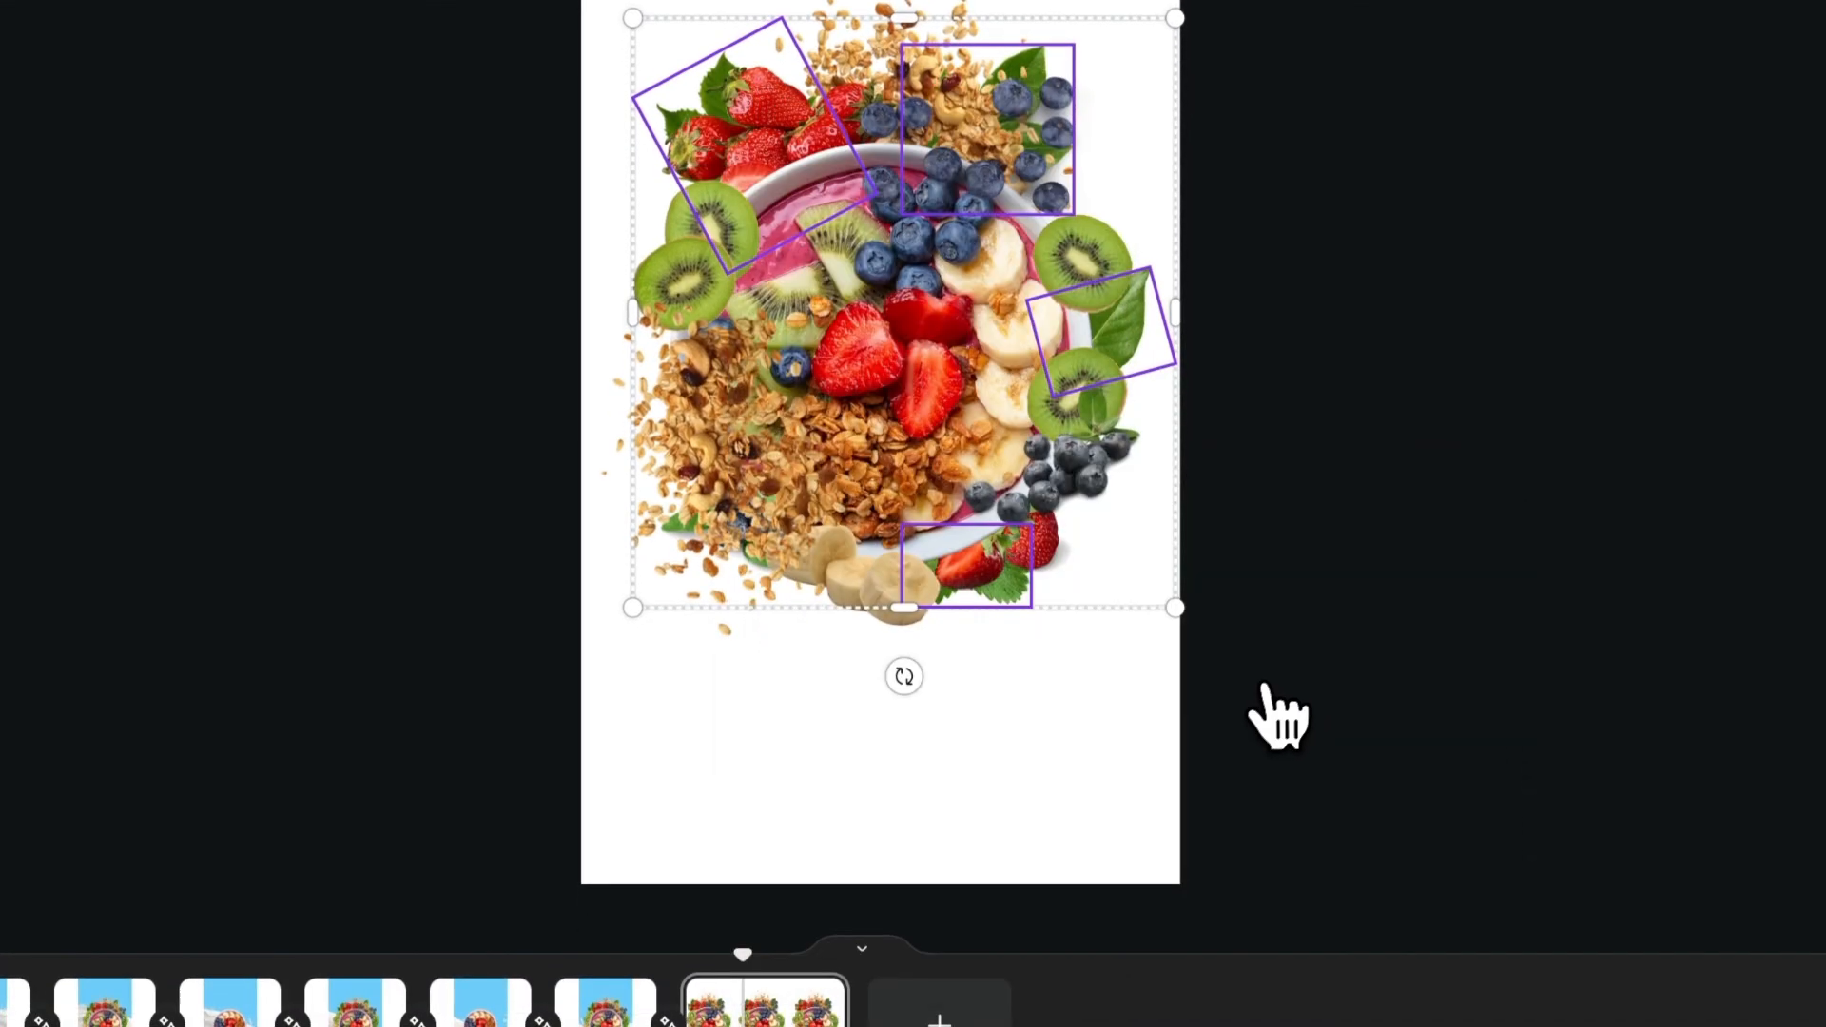
left_click(951, 699)
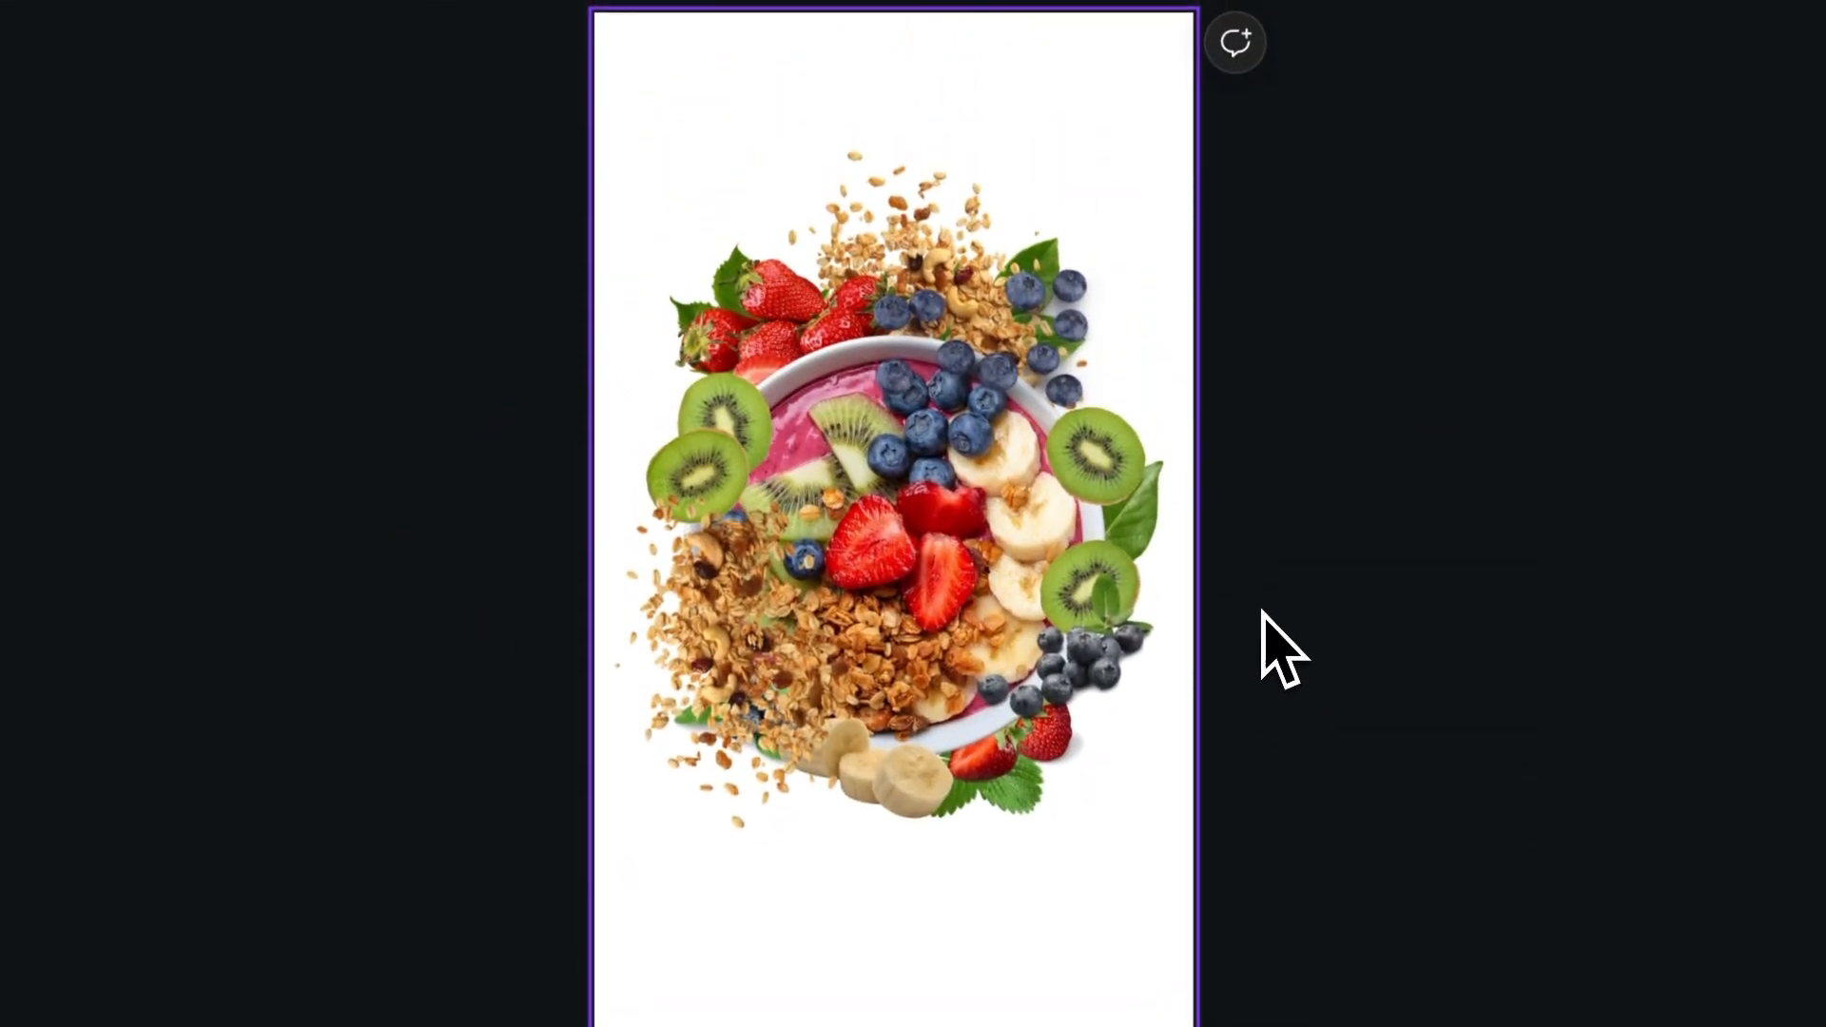
Send the scattered granola behind the bowl and move the bowl above the fruit cut-outs in the layer order
right_click(717, 623)
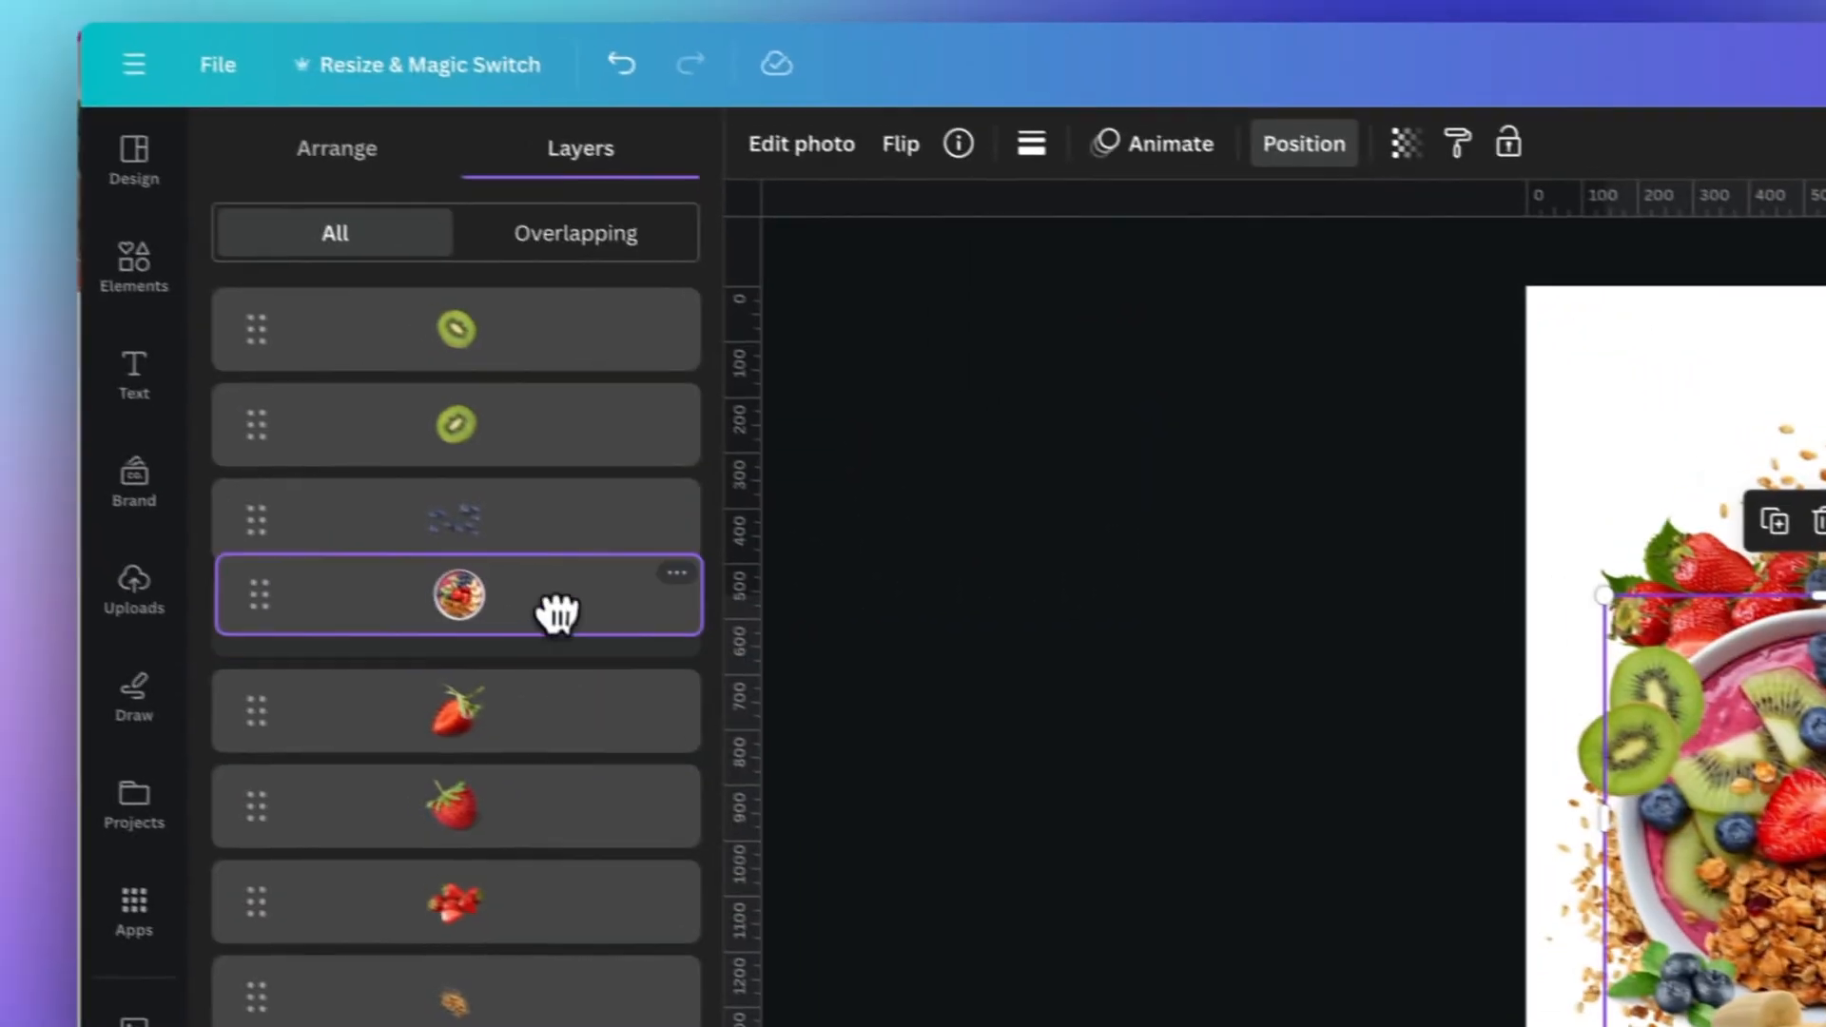
left_click_drag(557, 471, 586, 223)
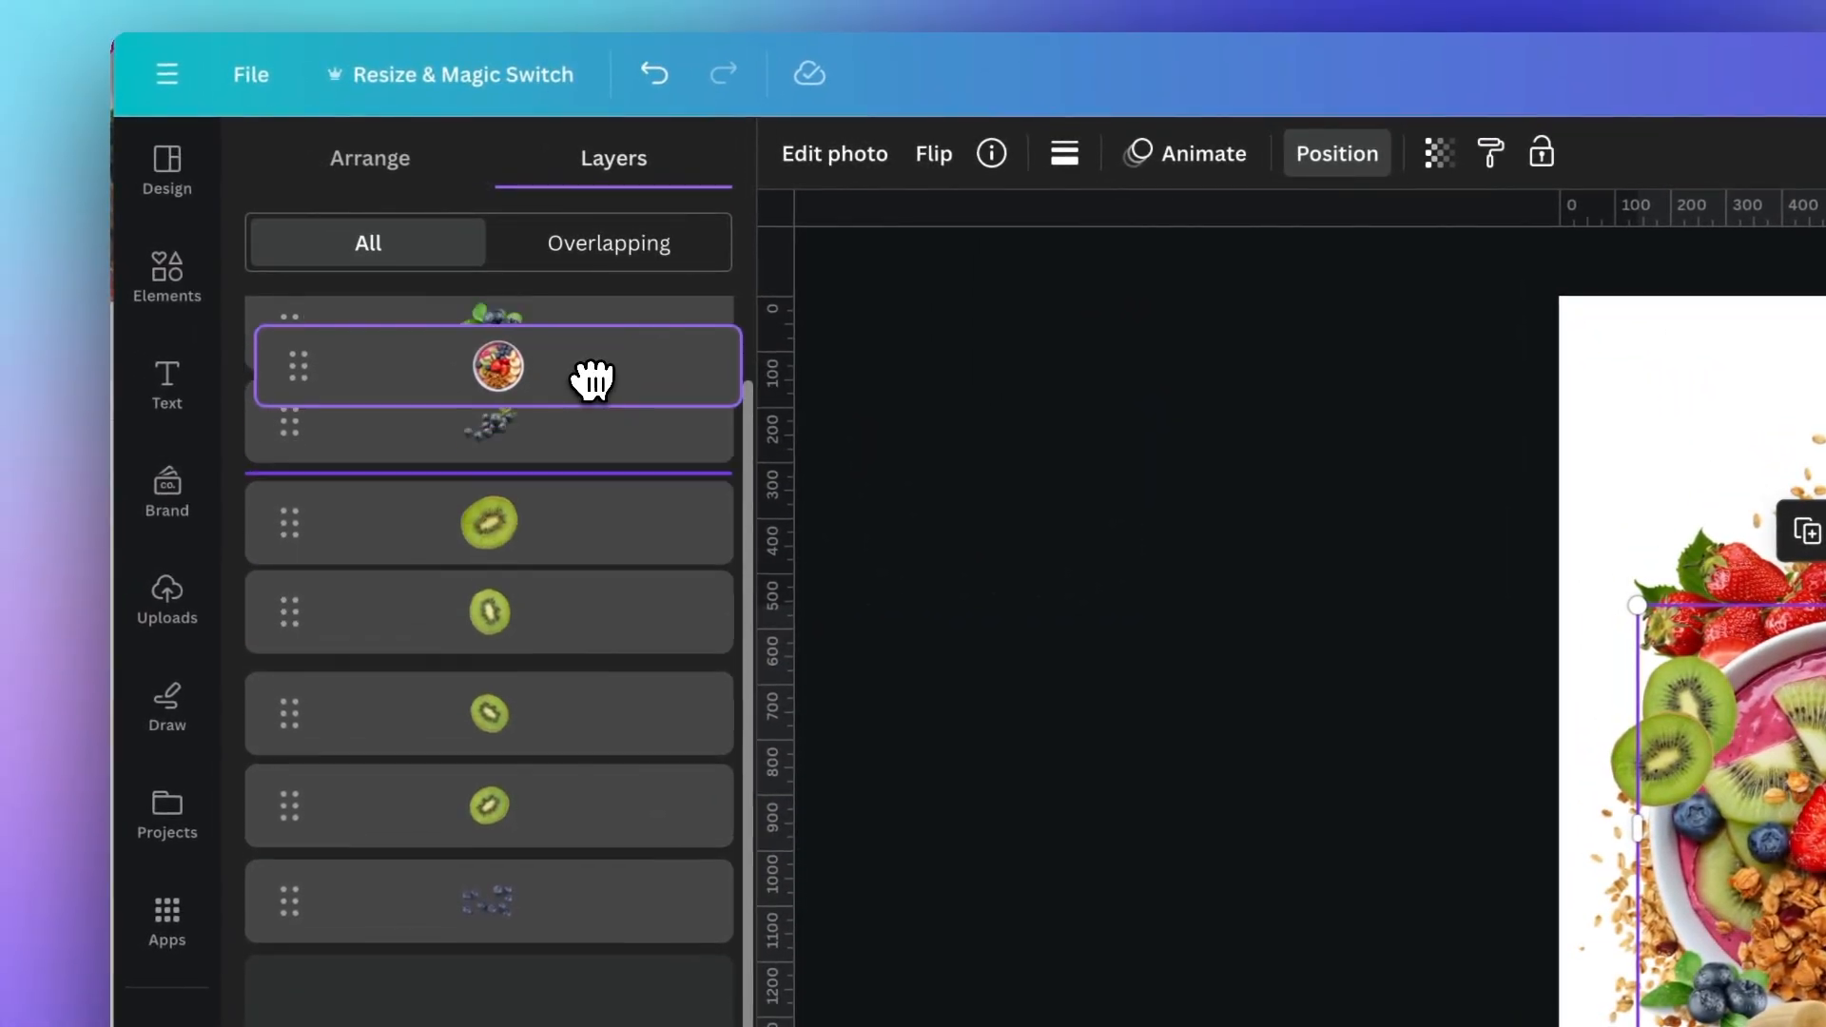
left_click_drag(592, 380, 595, 328)
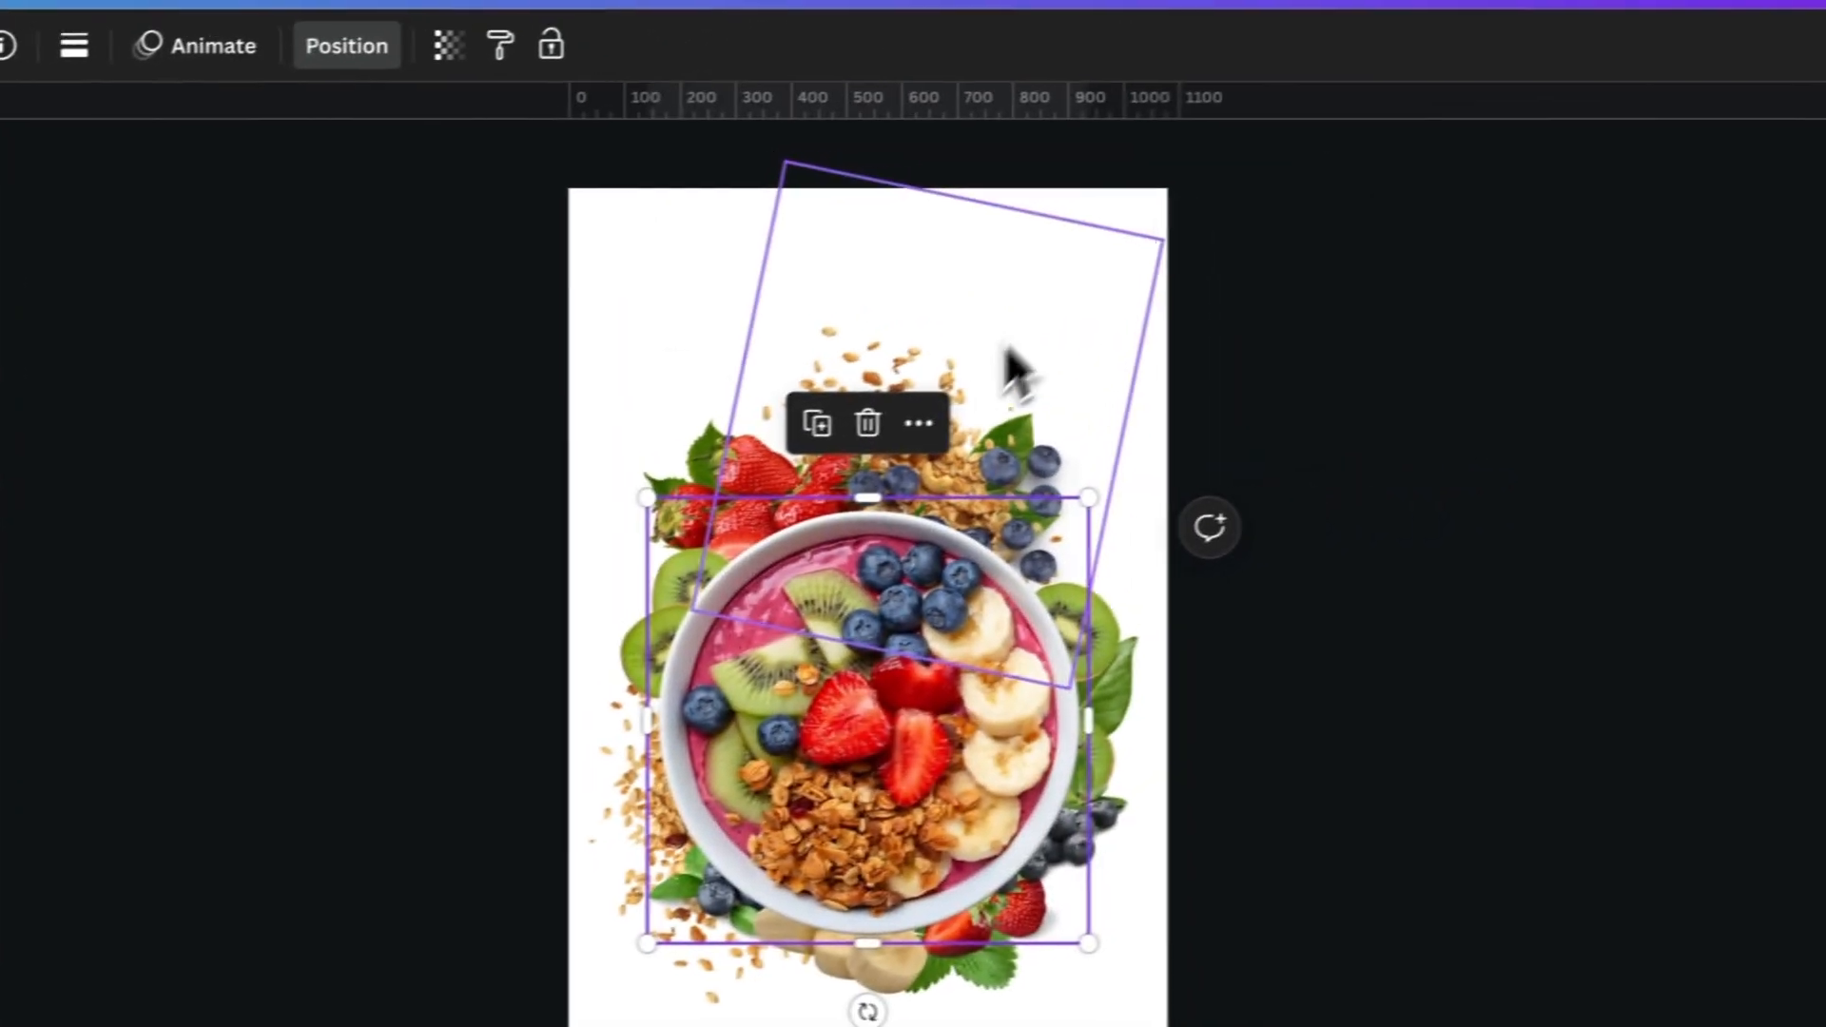
left_click(1317, 312)
left_click(975, 766)
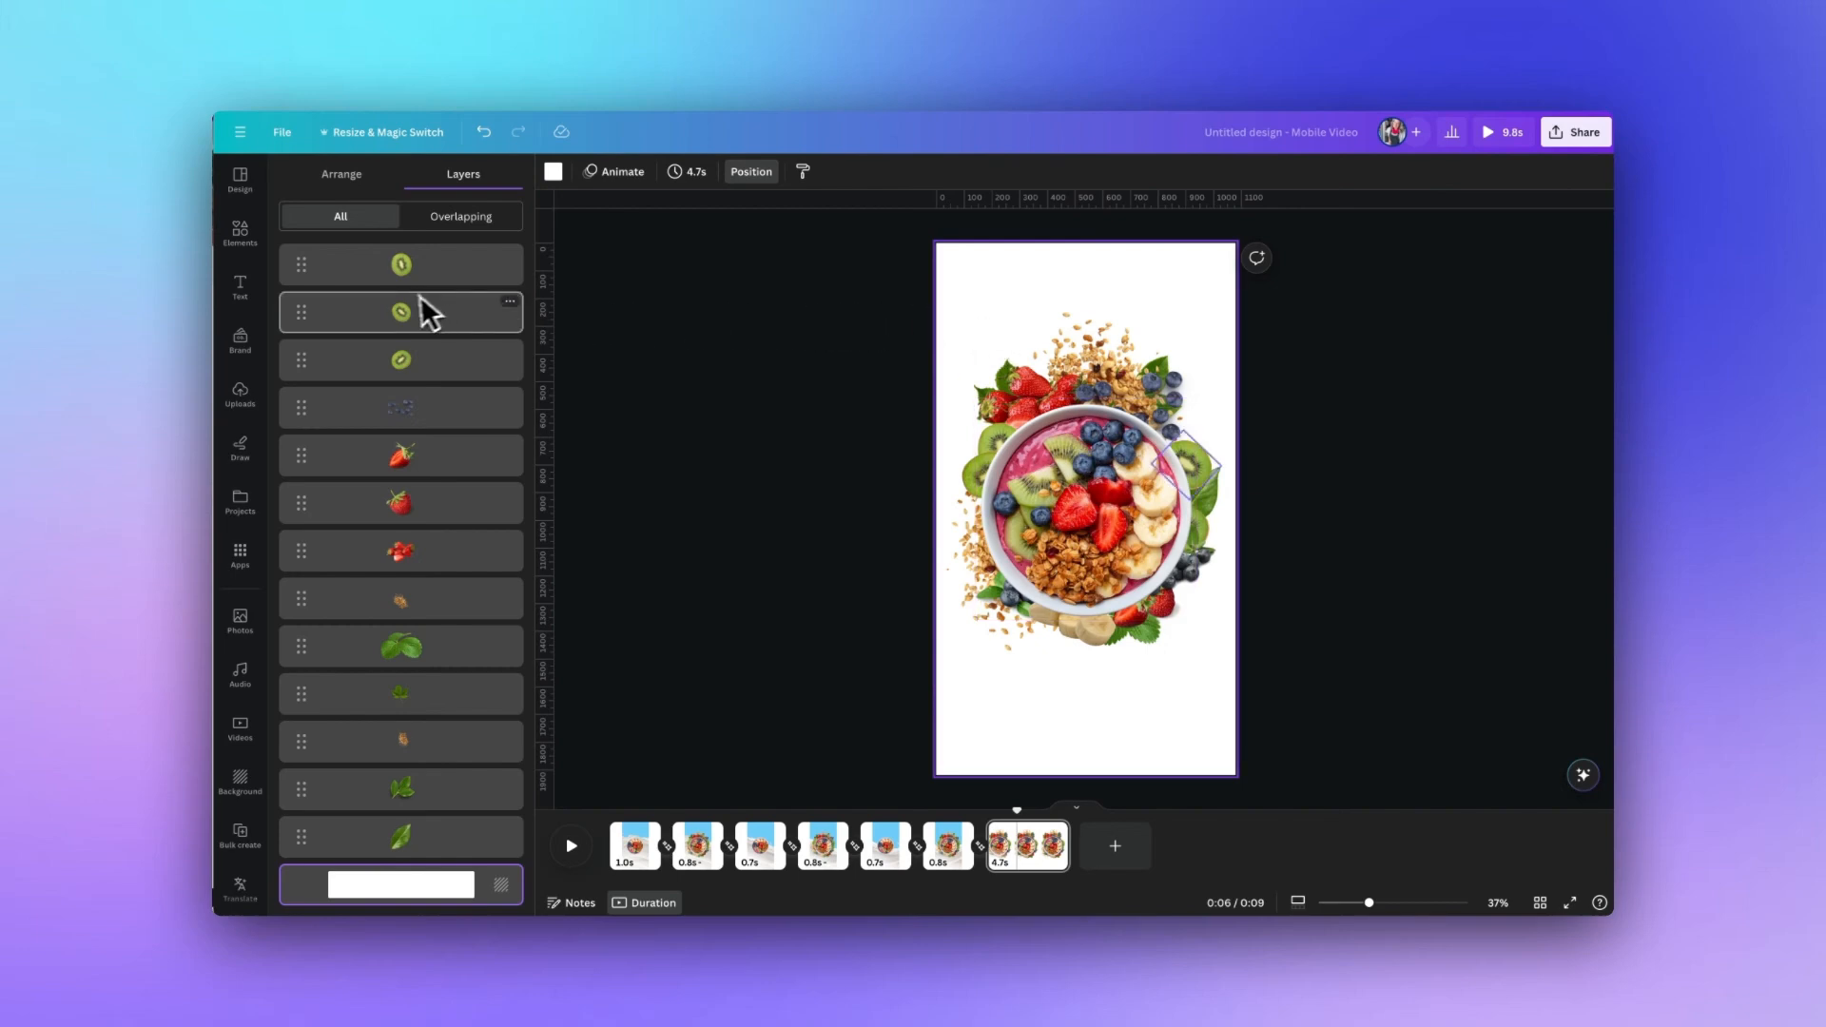
Add the milk wave photo with the blue sky from the recently used photos
left_click(240, 620)
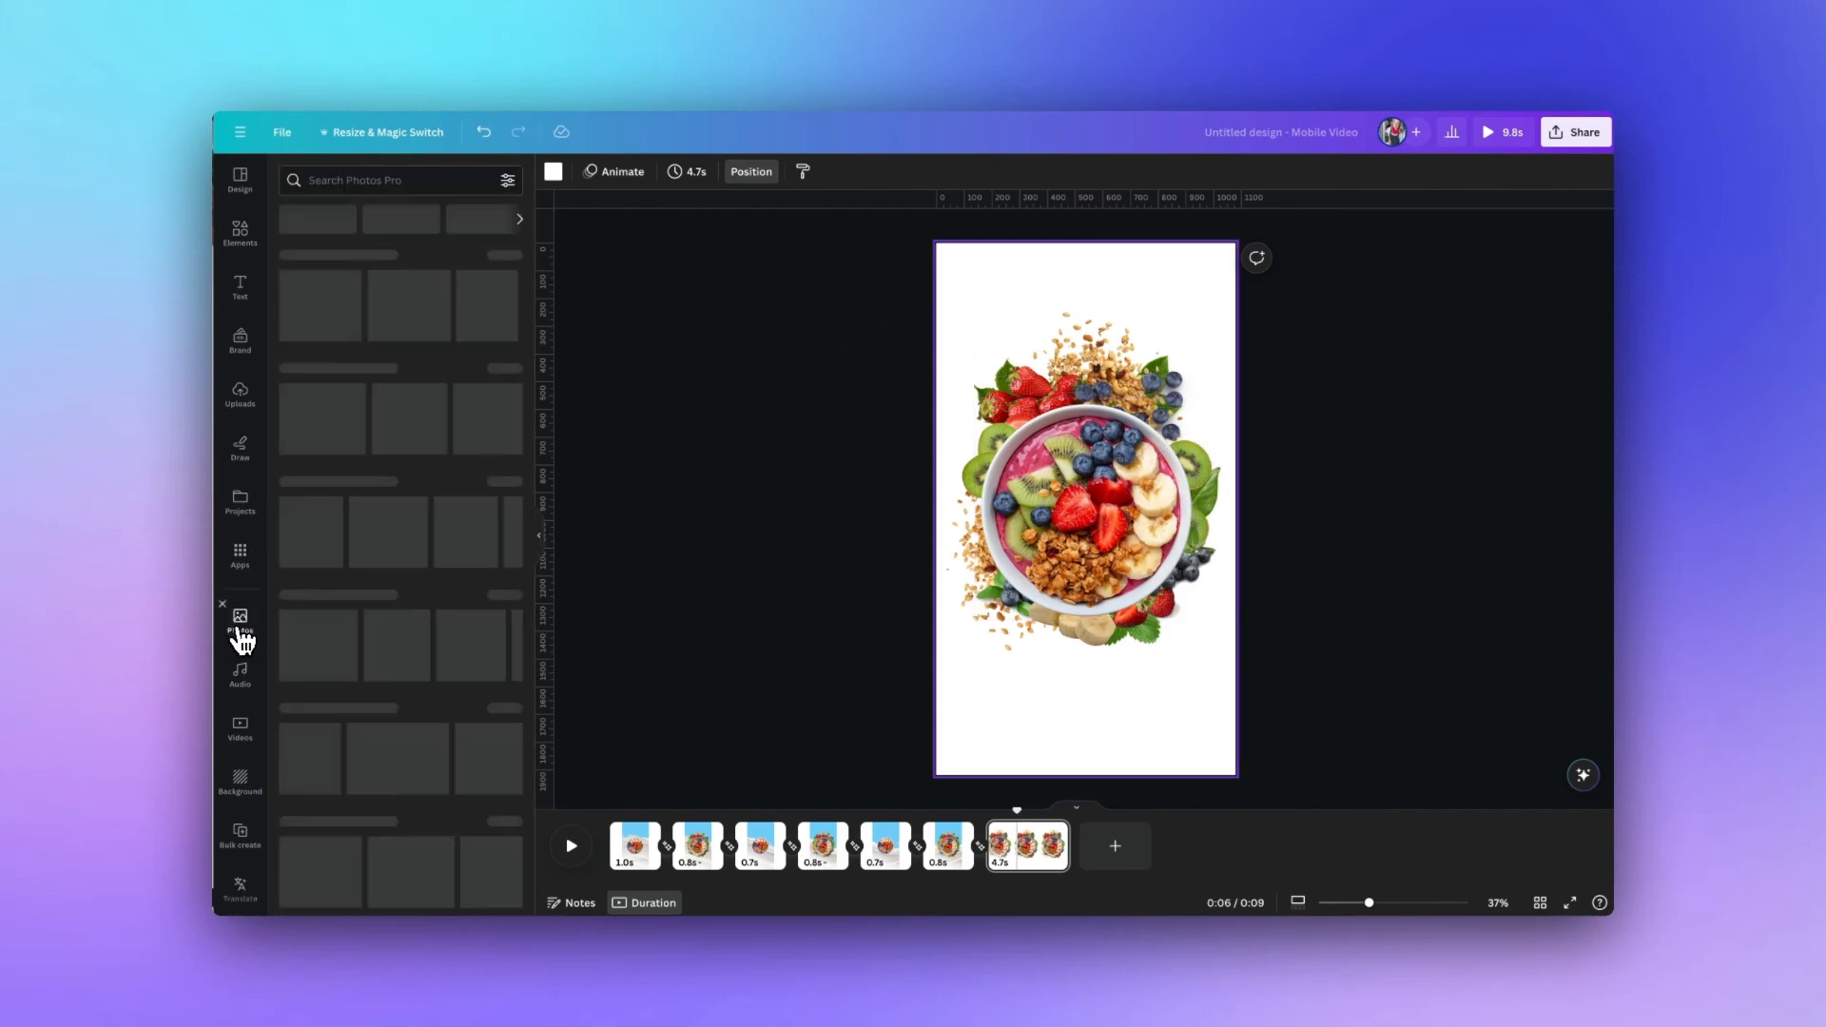
left_click(325, 179)
type("splash")
key("Return")
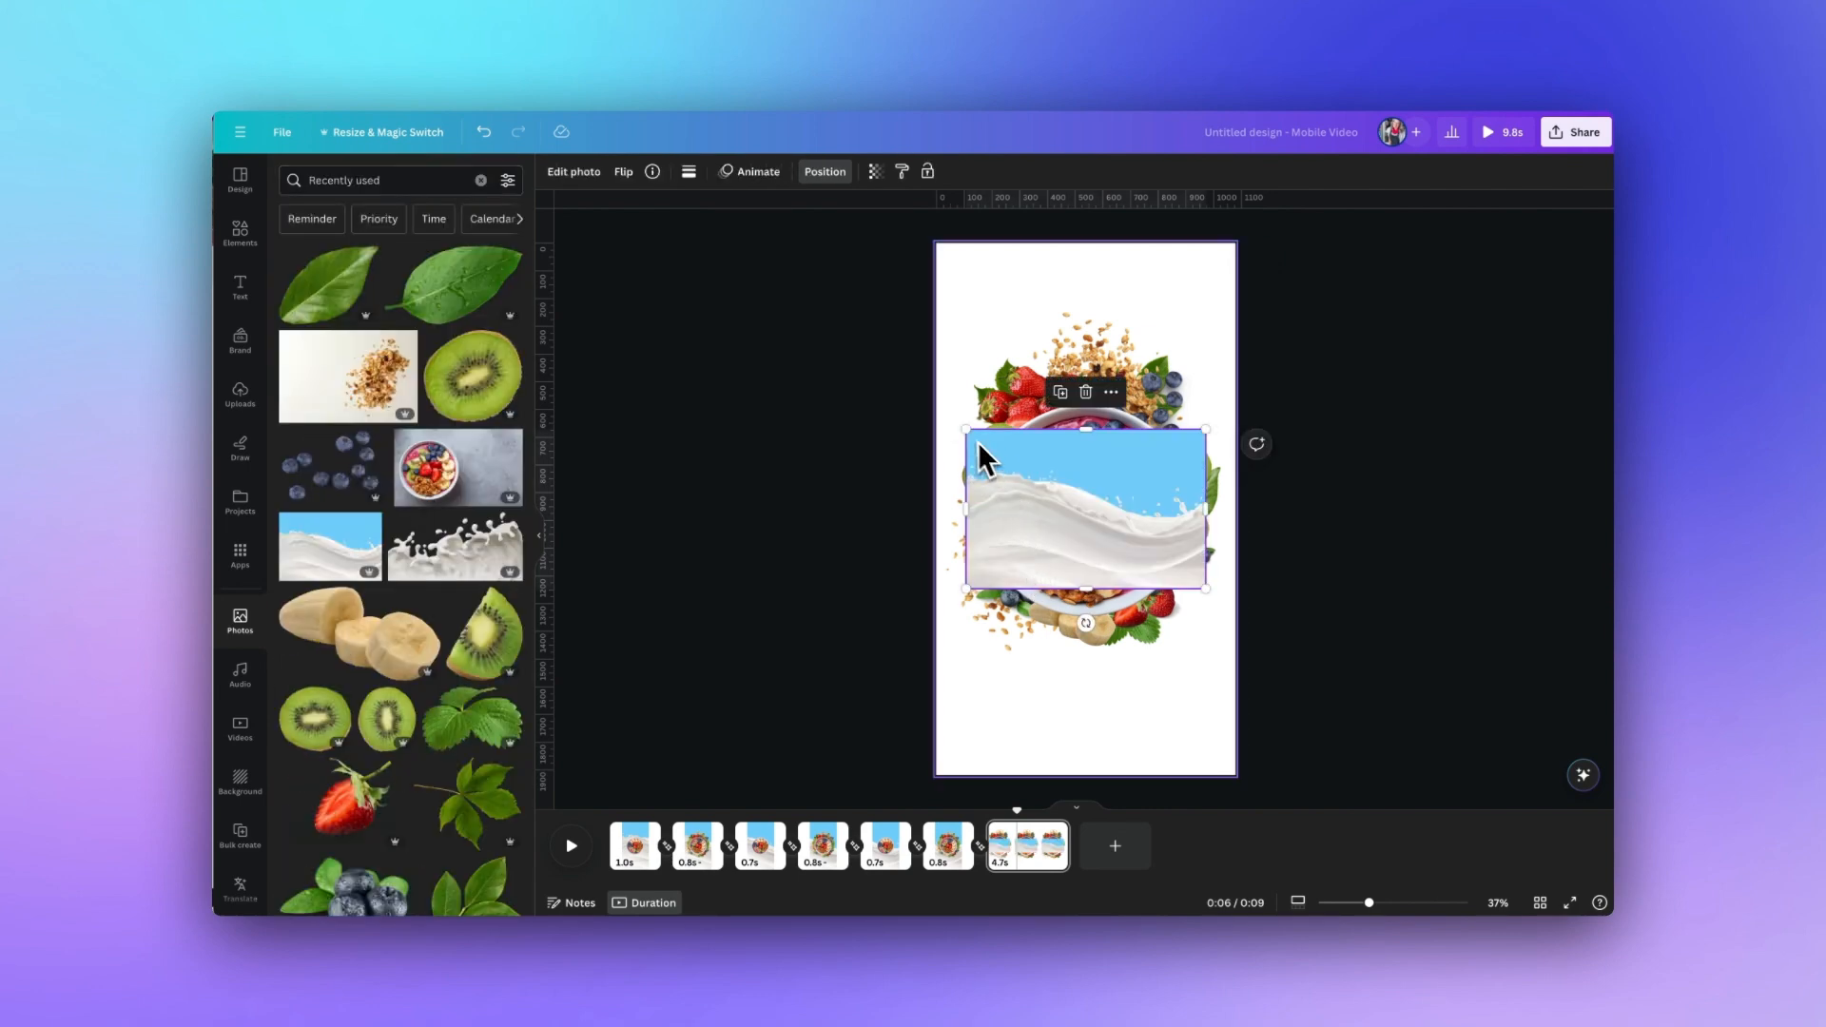
Enlarge the milk wave photo to about 2,905 by 1,937 to fill the page height and align its left edge with the page's
left_click_drag(966, 429, 741, 186)
left_click_drag(1202, 589, 1455, 859)
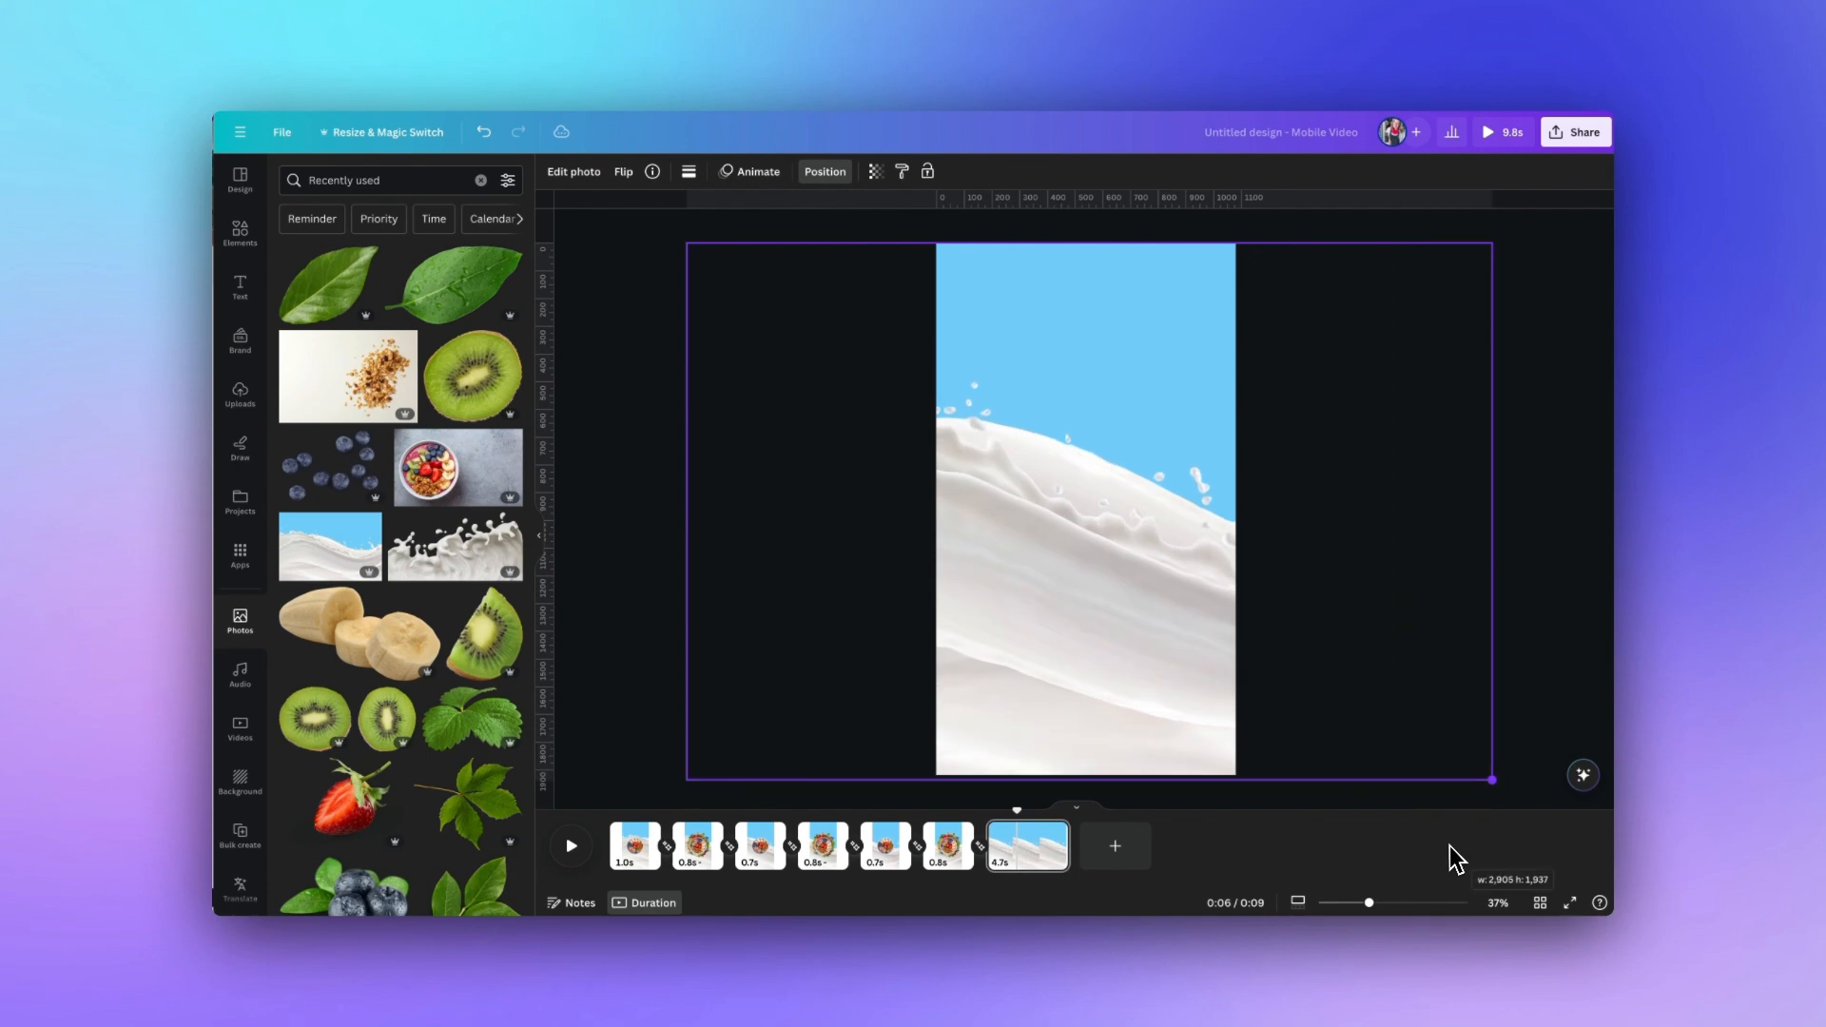
left_click_drag(1103, 703, 1345, 701)
Send the milk wave photo to the back, behind the bowl and fruit
right_click(1173, 570)
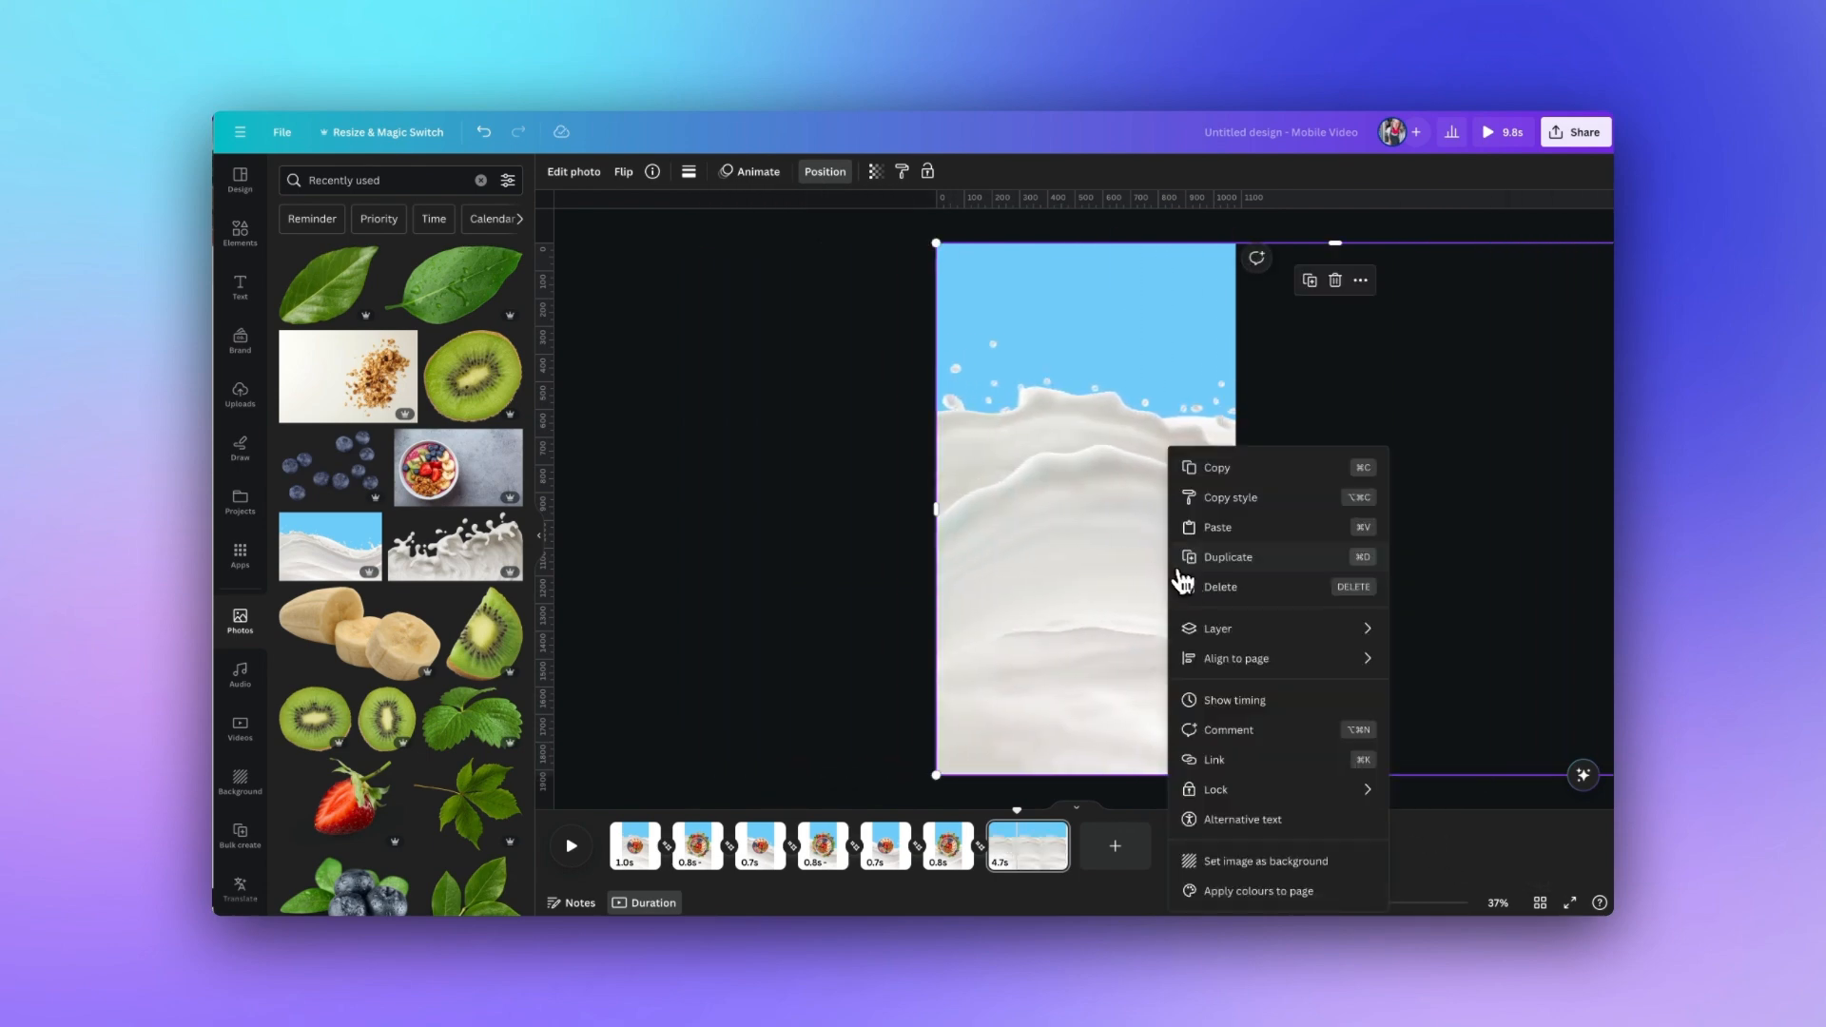
mouse_move(1315, 637)
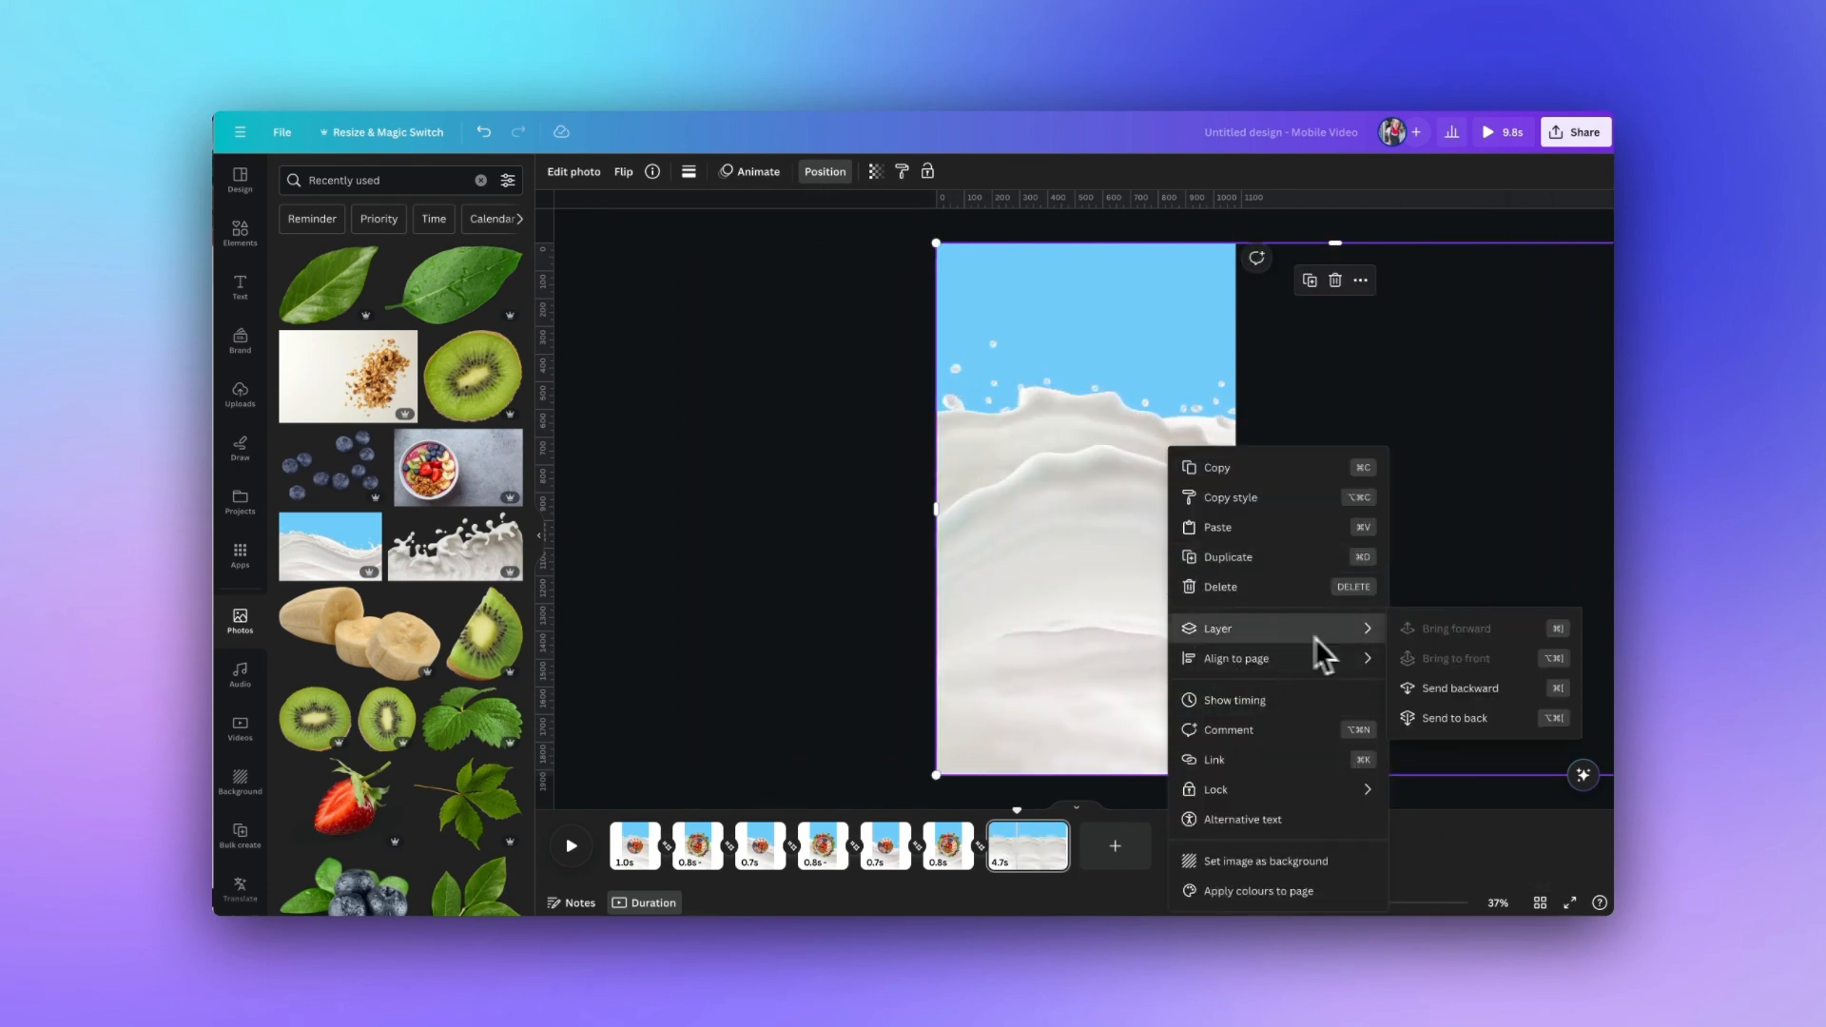
left_click(1454, 718)
Shorten the finished bowl page to 1.0 s and duplicate it
left_click_drag(1067, 856, 1041, 862)
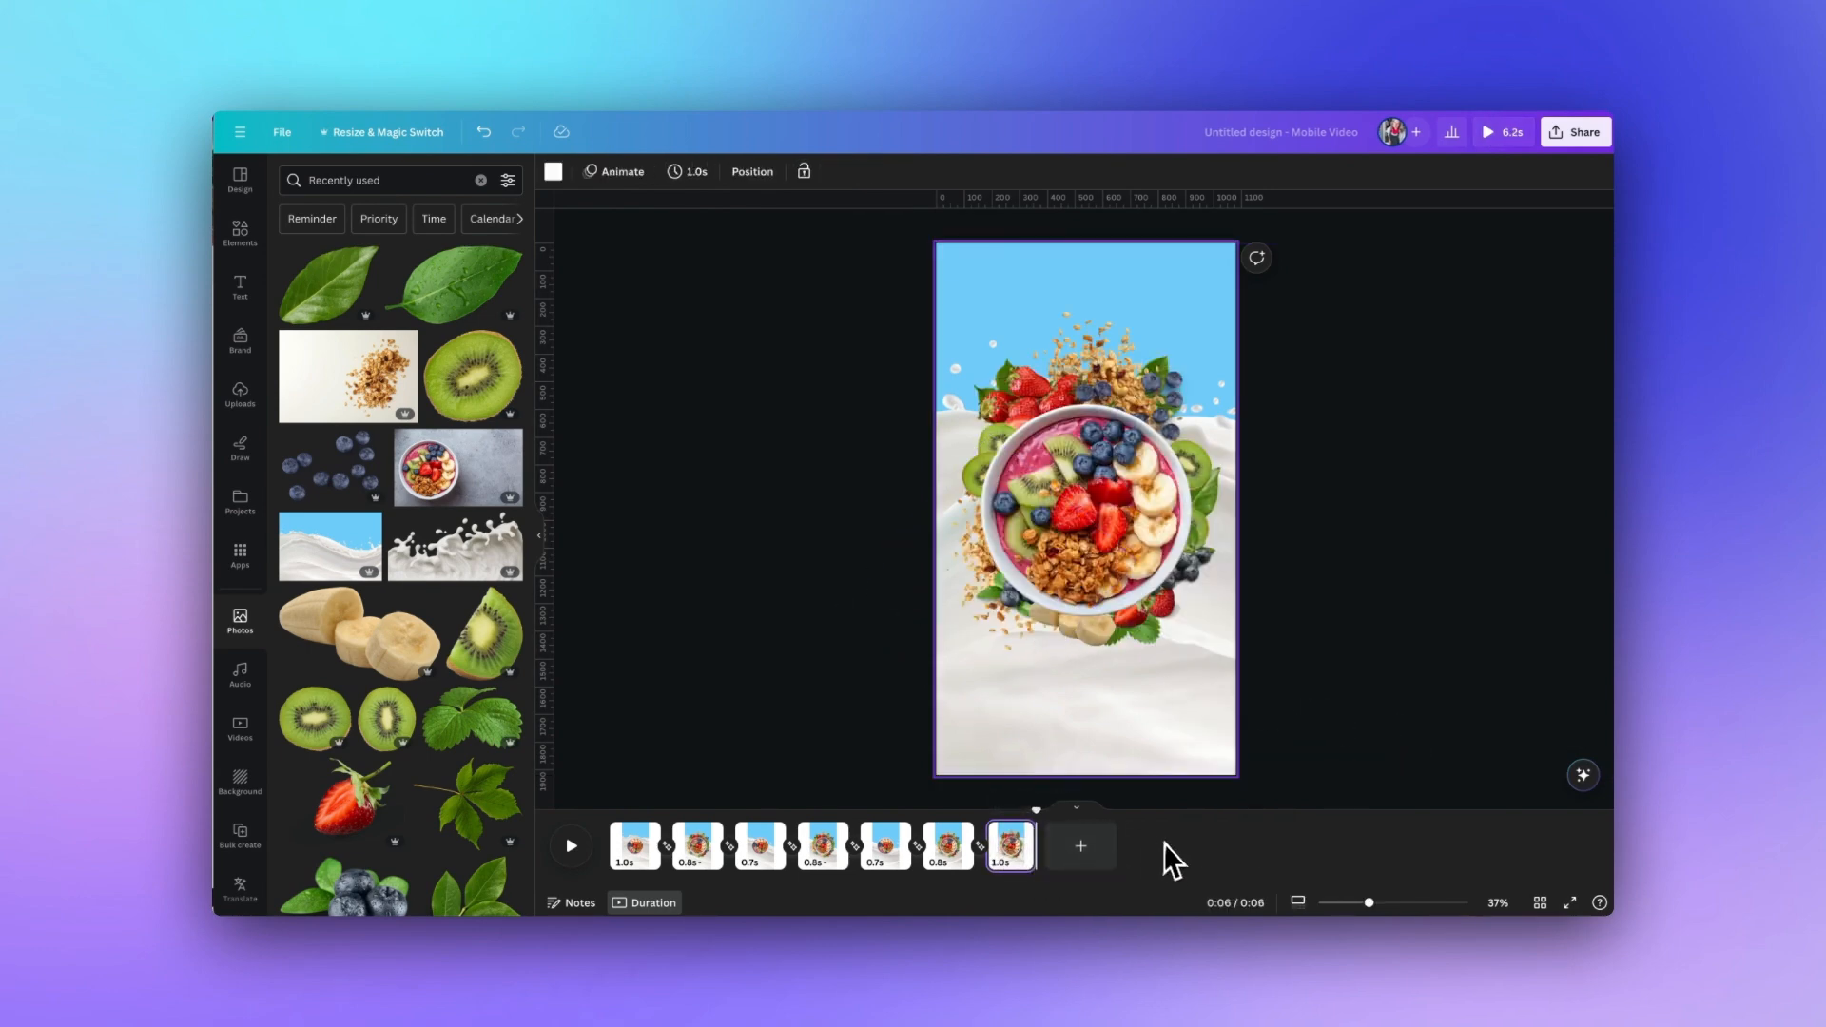
left_click(1020, 837)
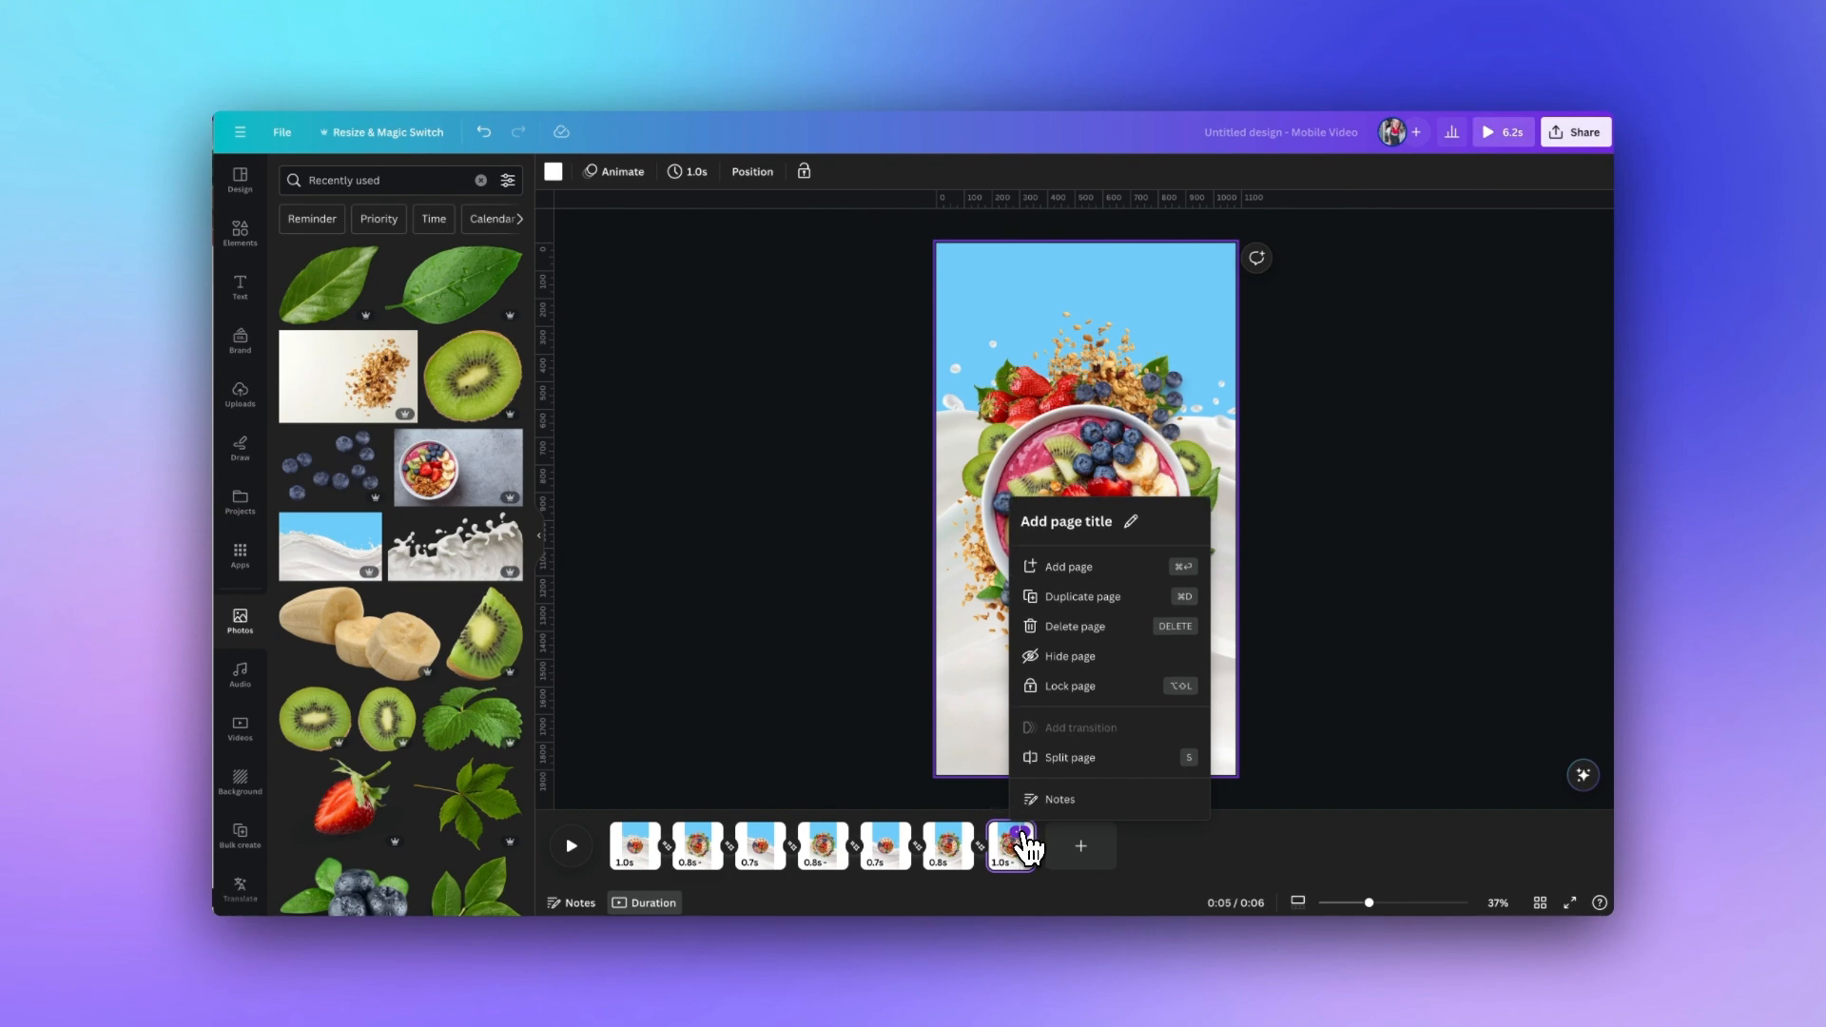
left_click(1054, 597)
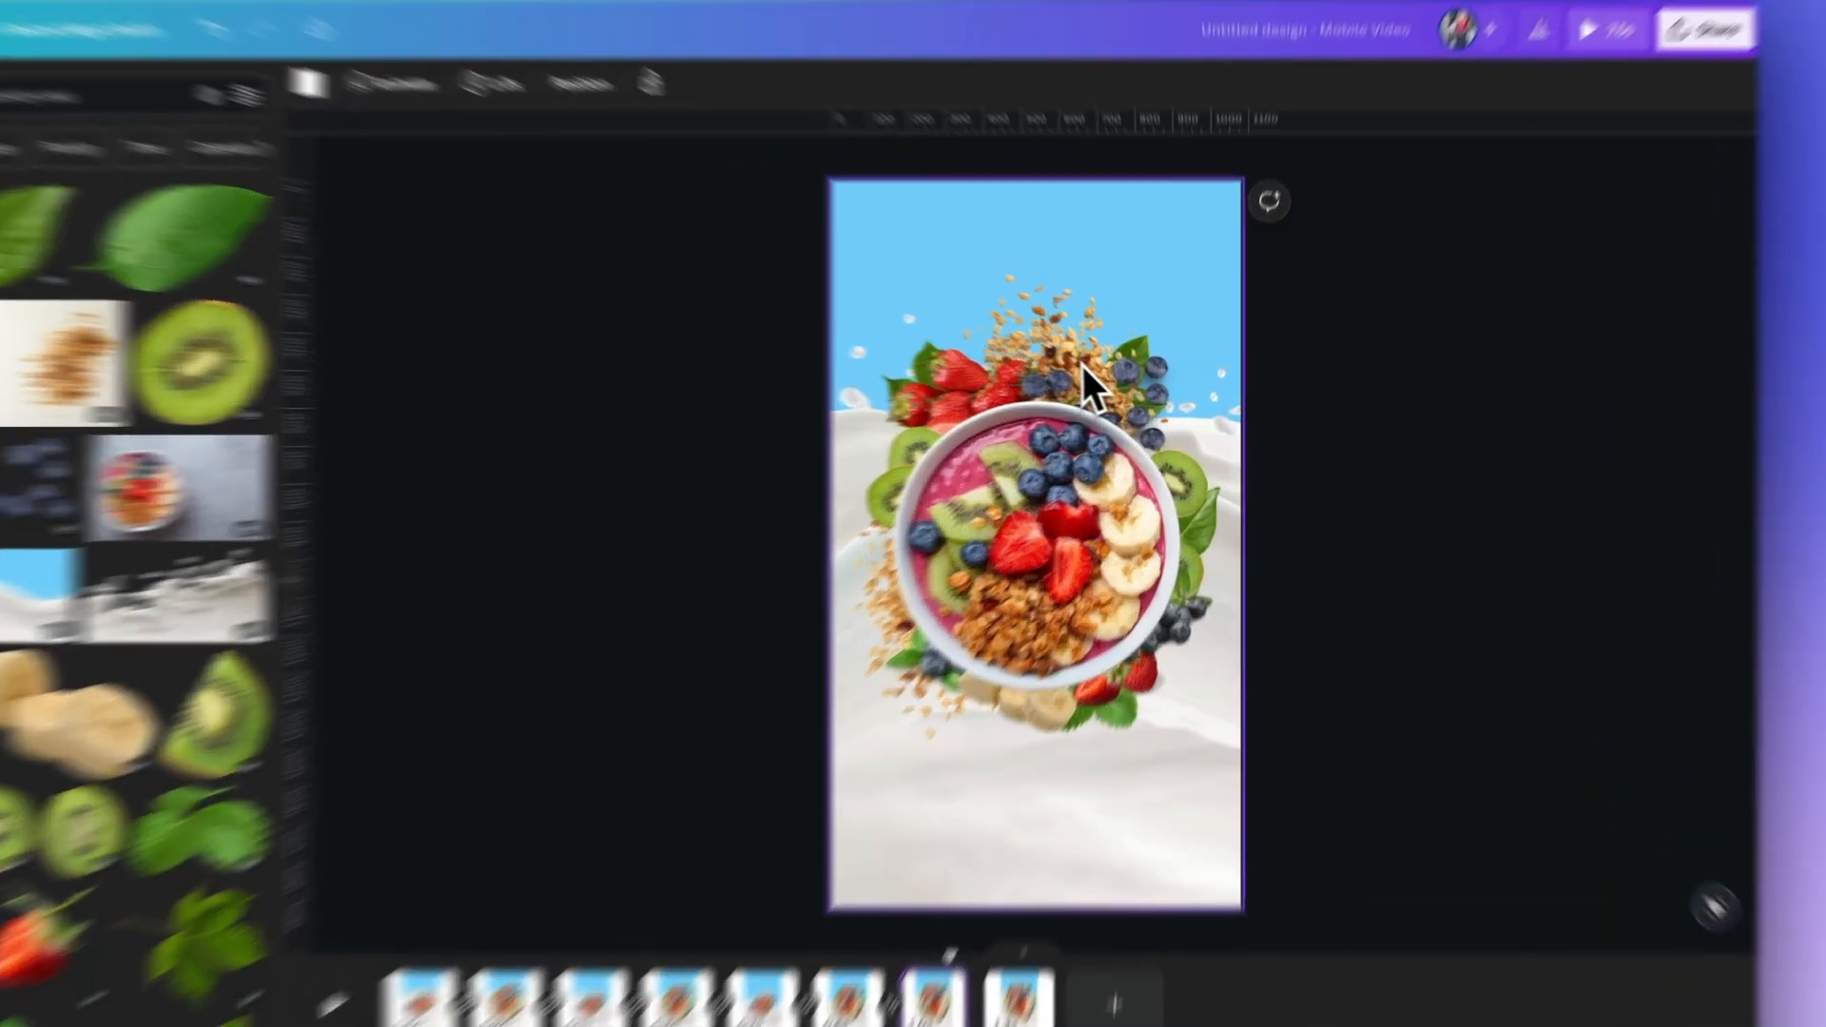
Tuck the granola, banana slices, kiwi slices and surrounding fruit out of sight behind the bowl on the seventh page
left_click(1120, 374)
left_click_drag(1114, 381, 1115, 384)
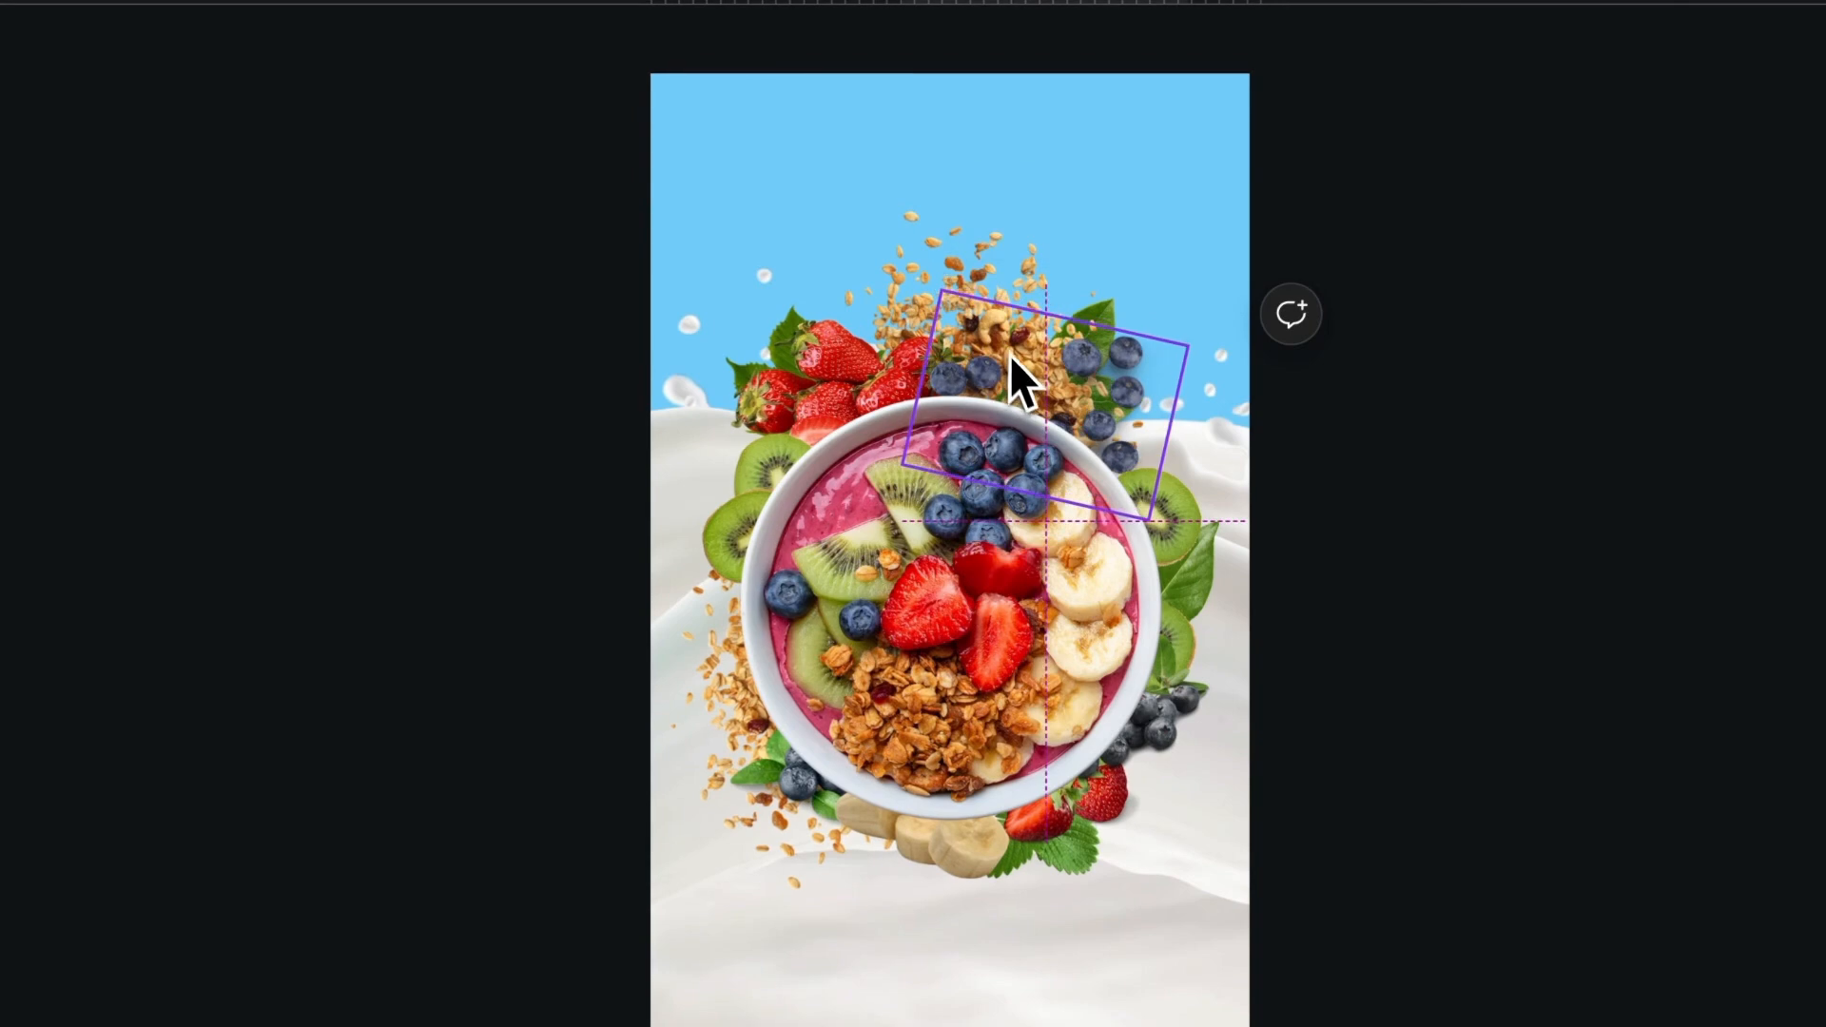
left_click_drag(1008, 356, 954, 608)
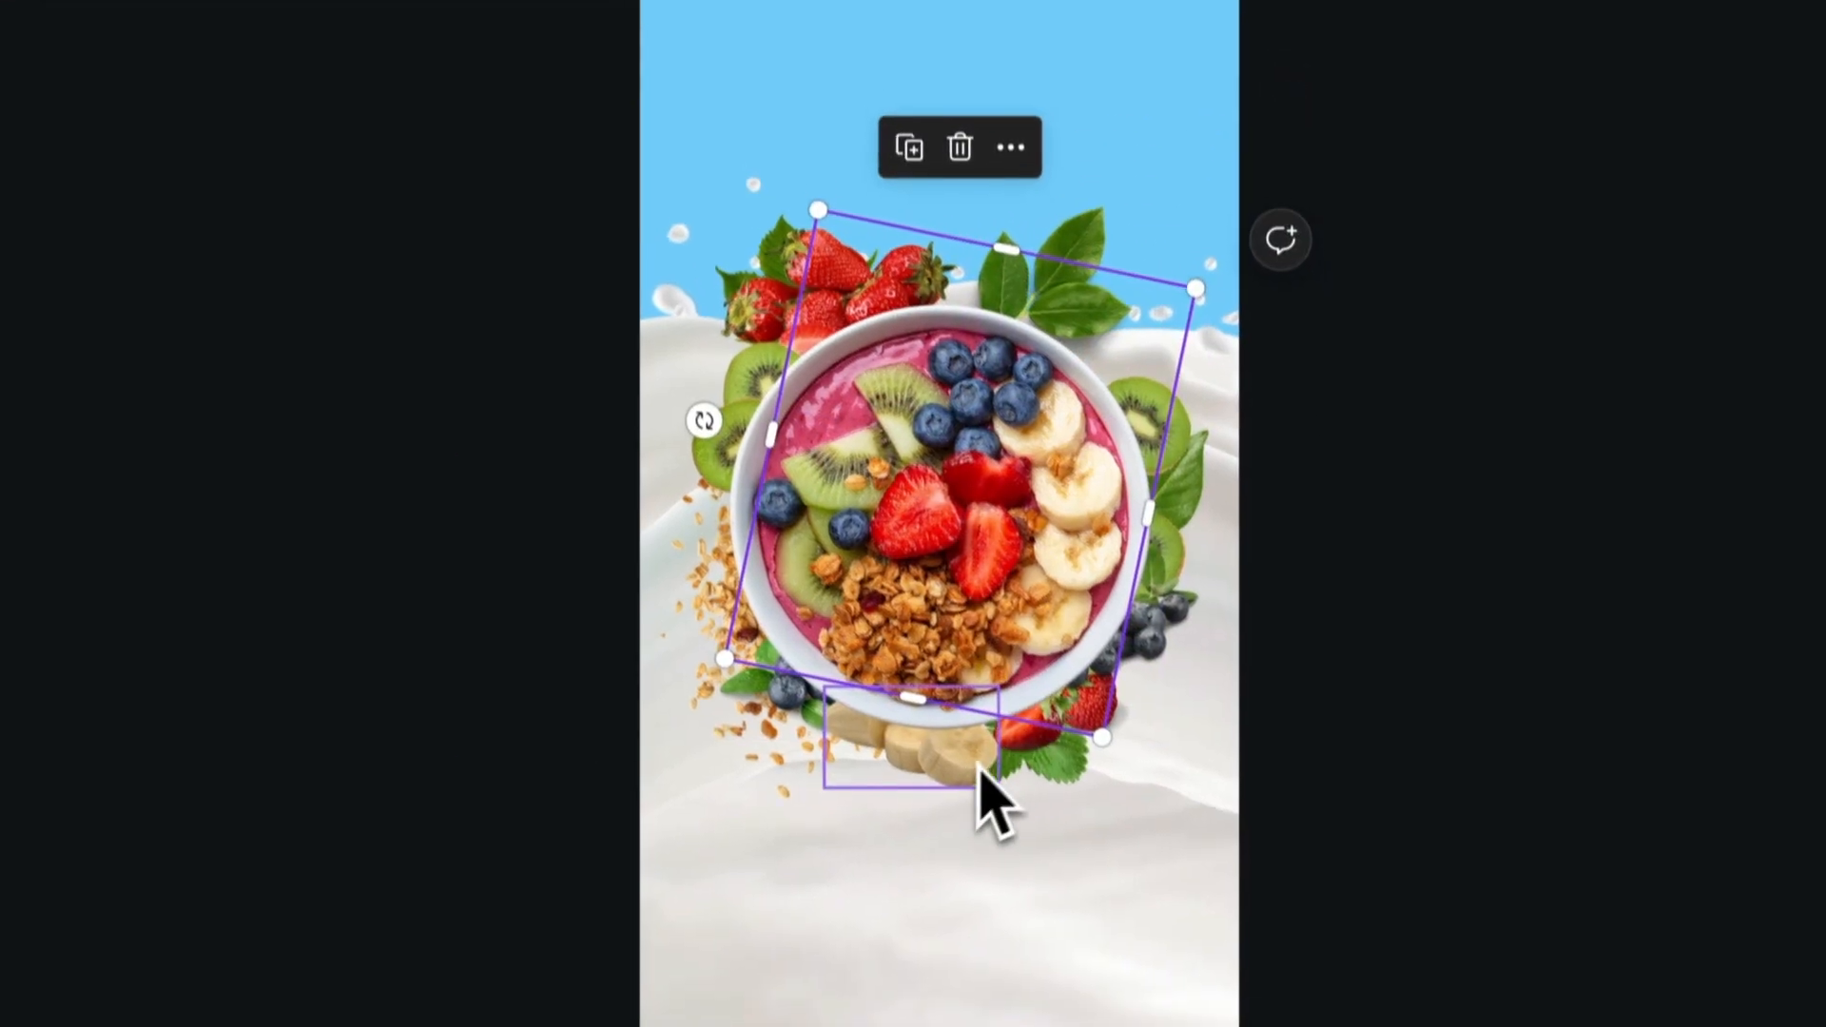
left_click_drag(976, 766, 970, 660)
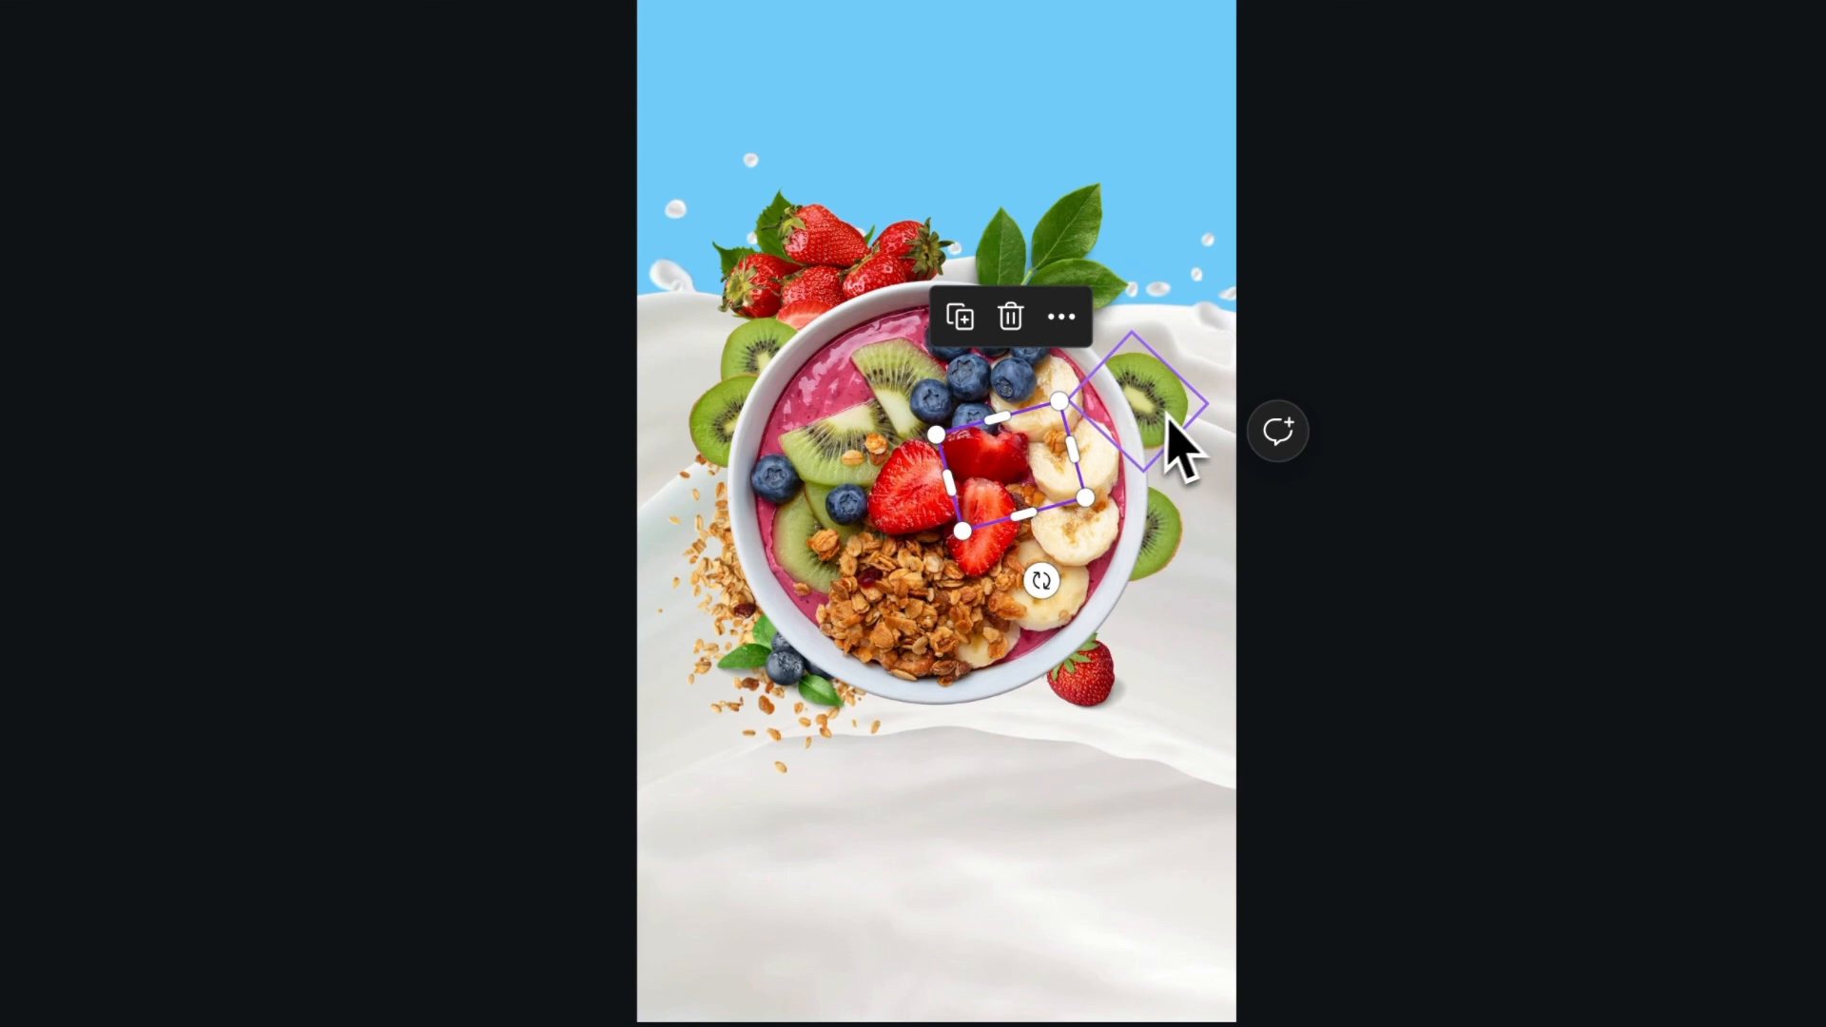
left_click_drag(1166, 420, 1034, 424)
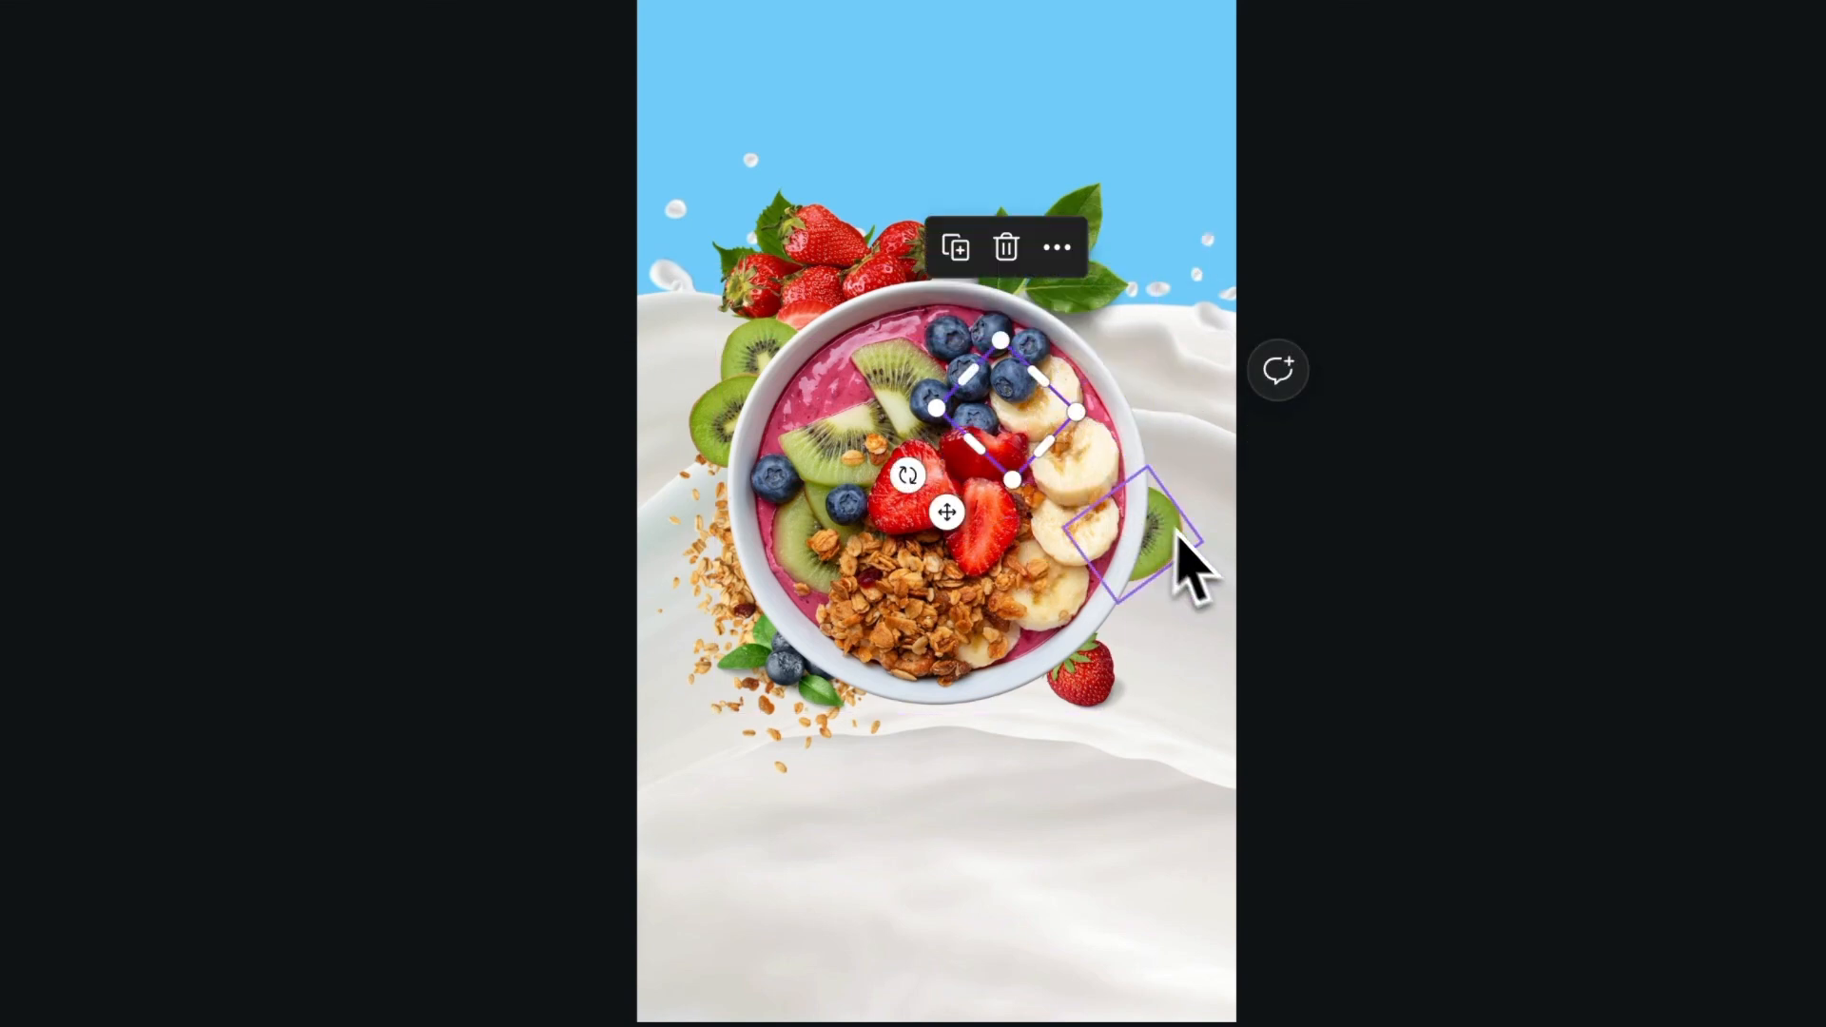
left_click(1182, 539)
left_click_drag(1181, 538, 1065, 535)
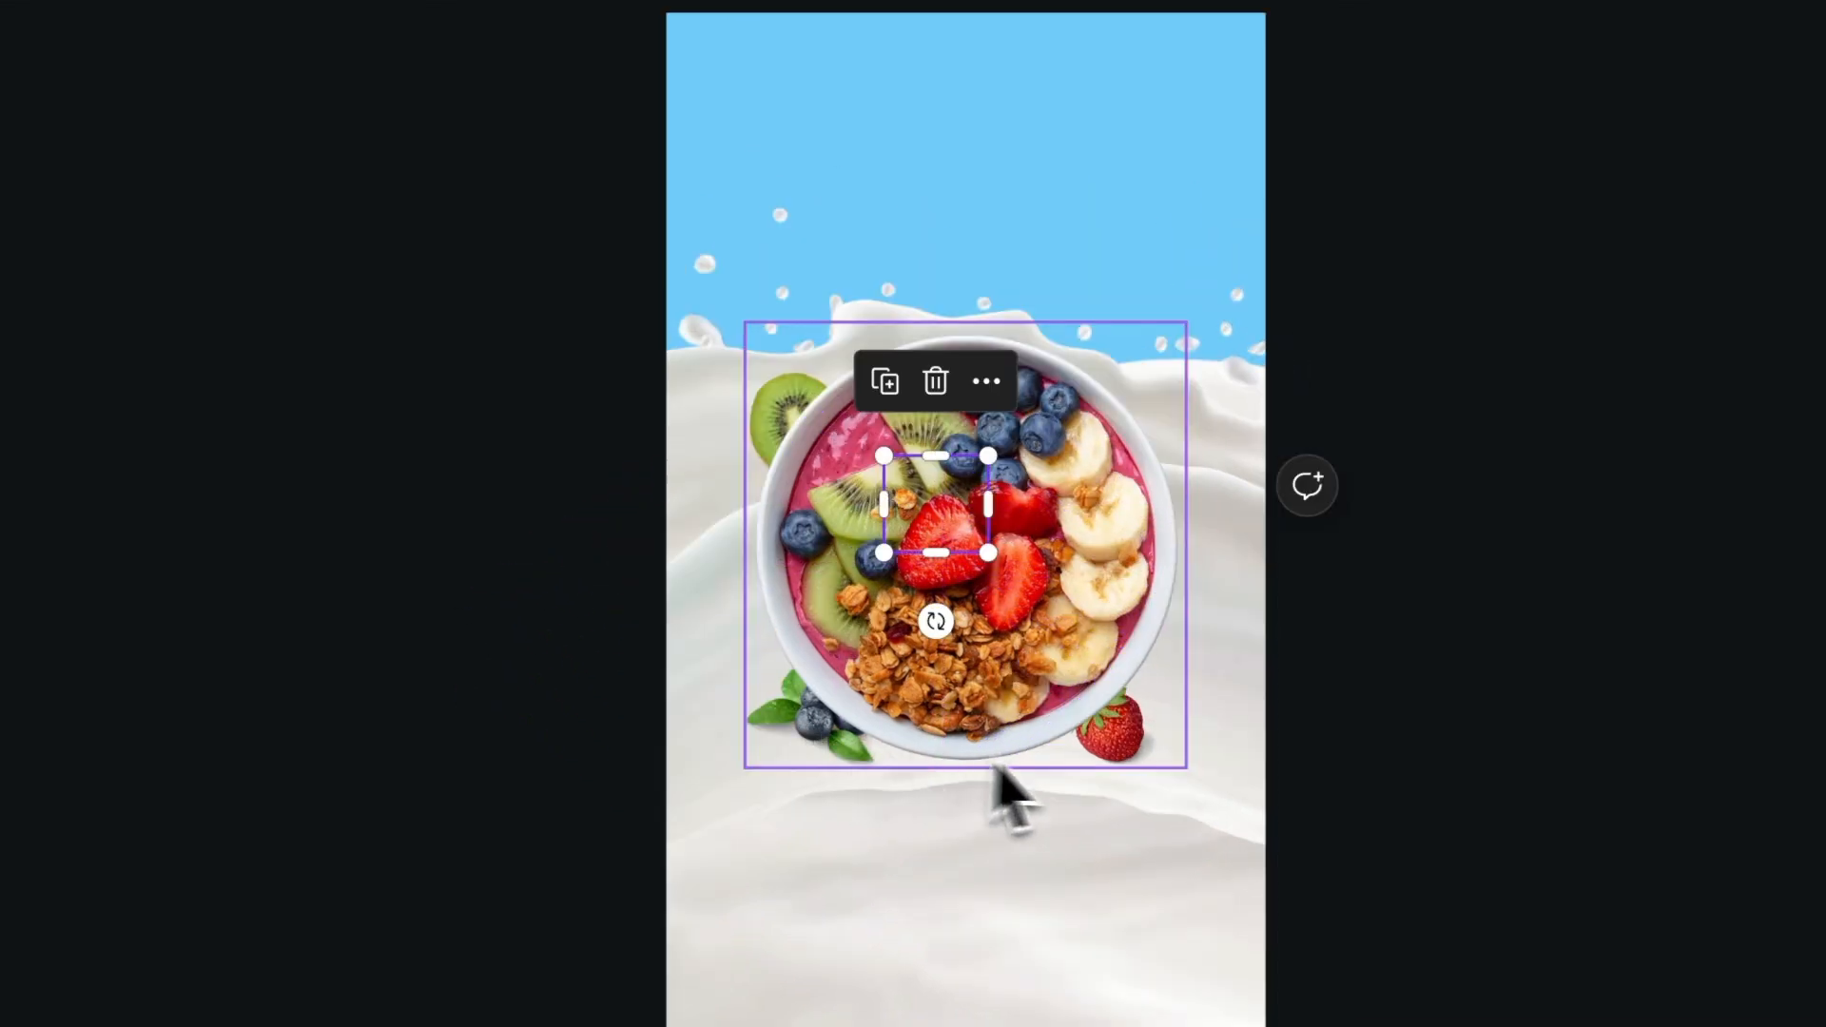
Select the remaining kiwi slice, blueberries and strawberry through the layer list and move each fully behind the bowl
left_click(998, 765)
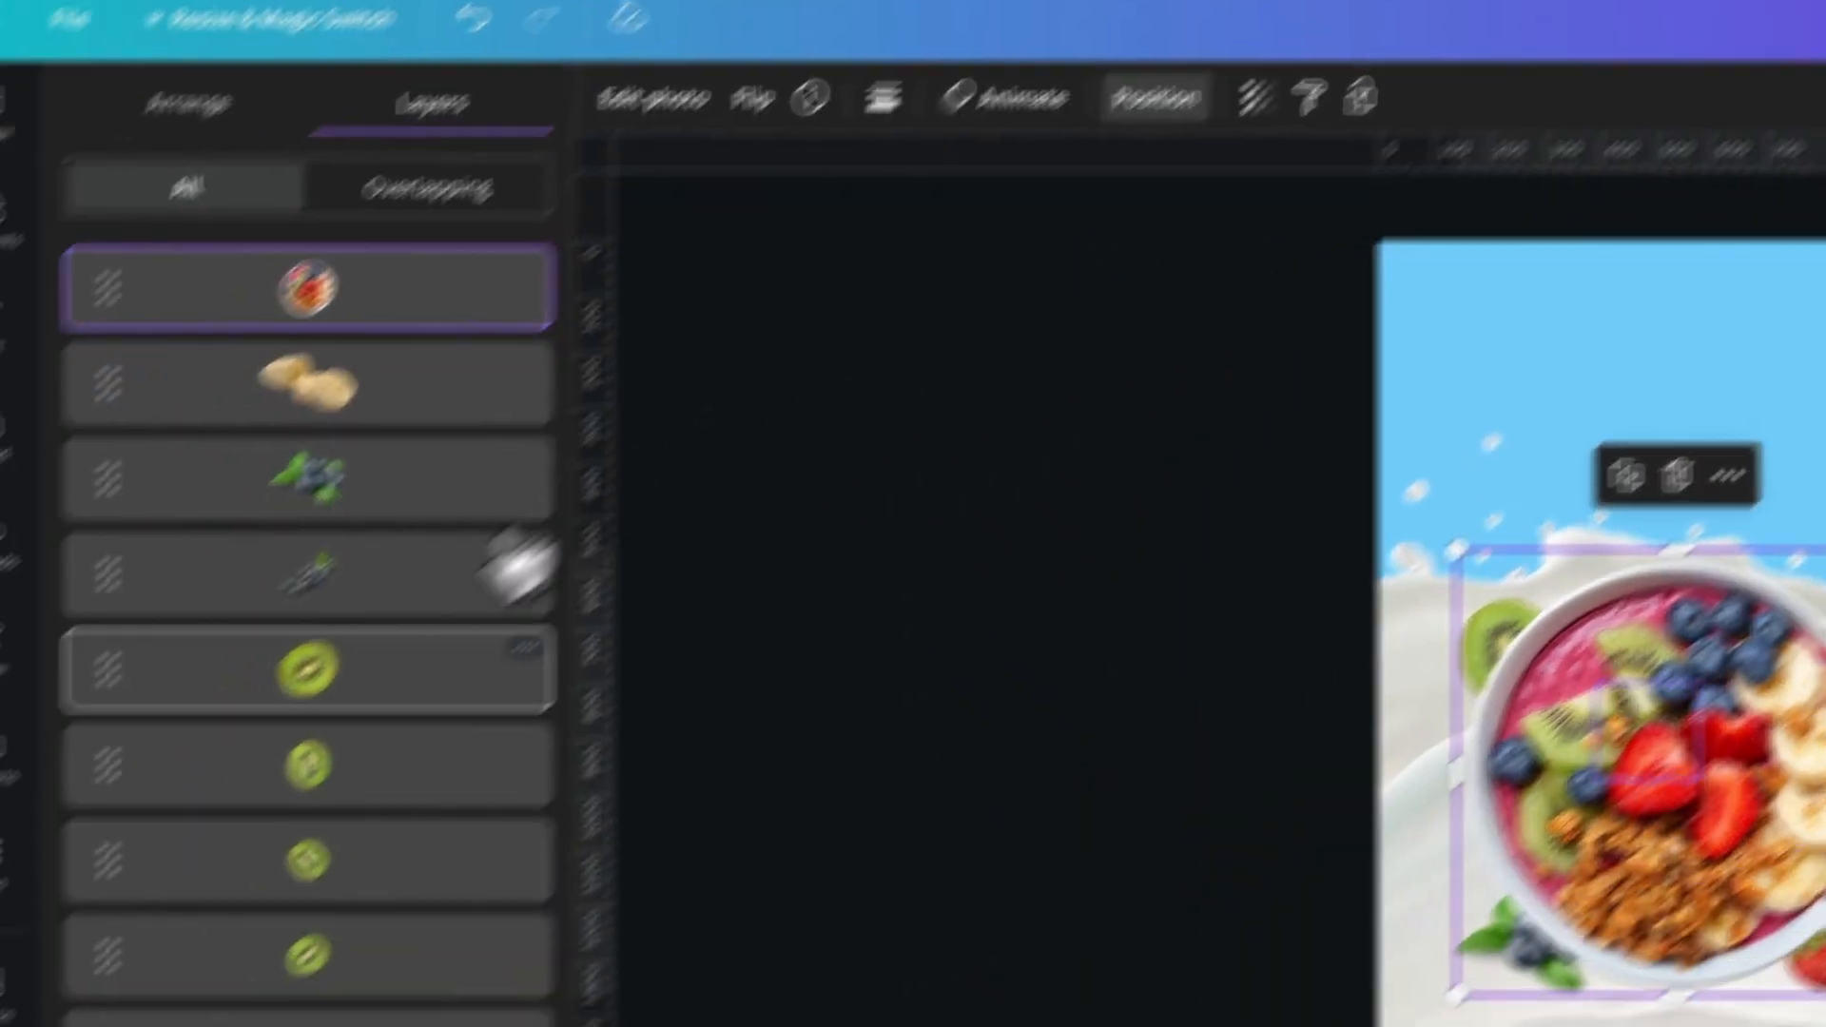
left_click(1196, 666)
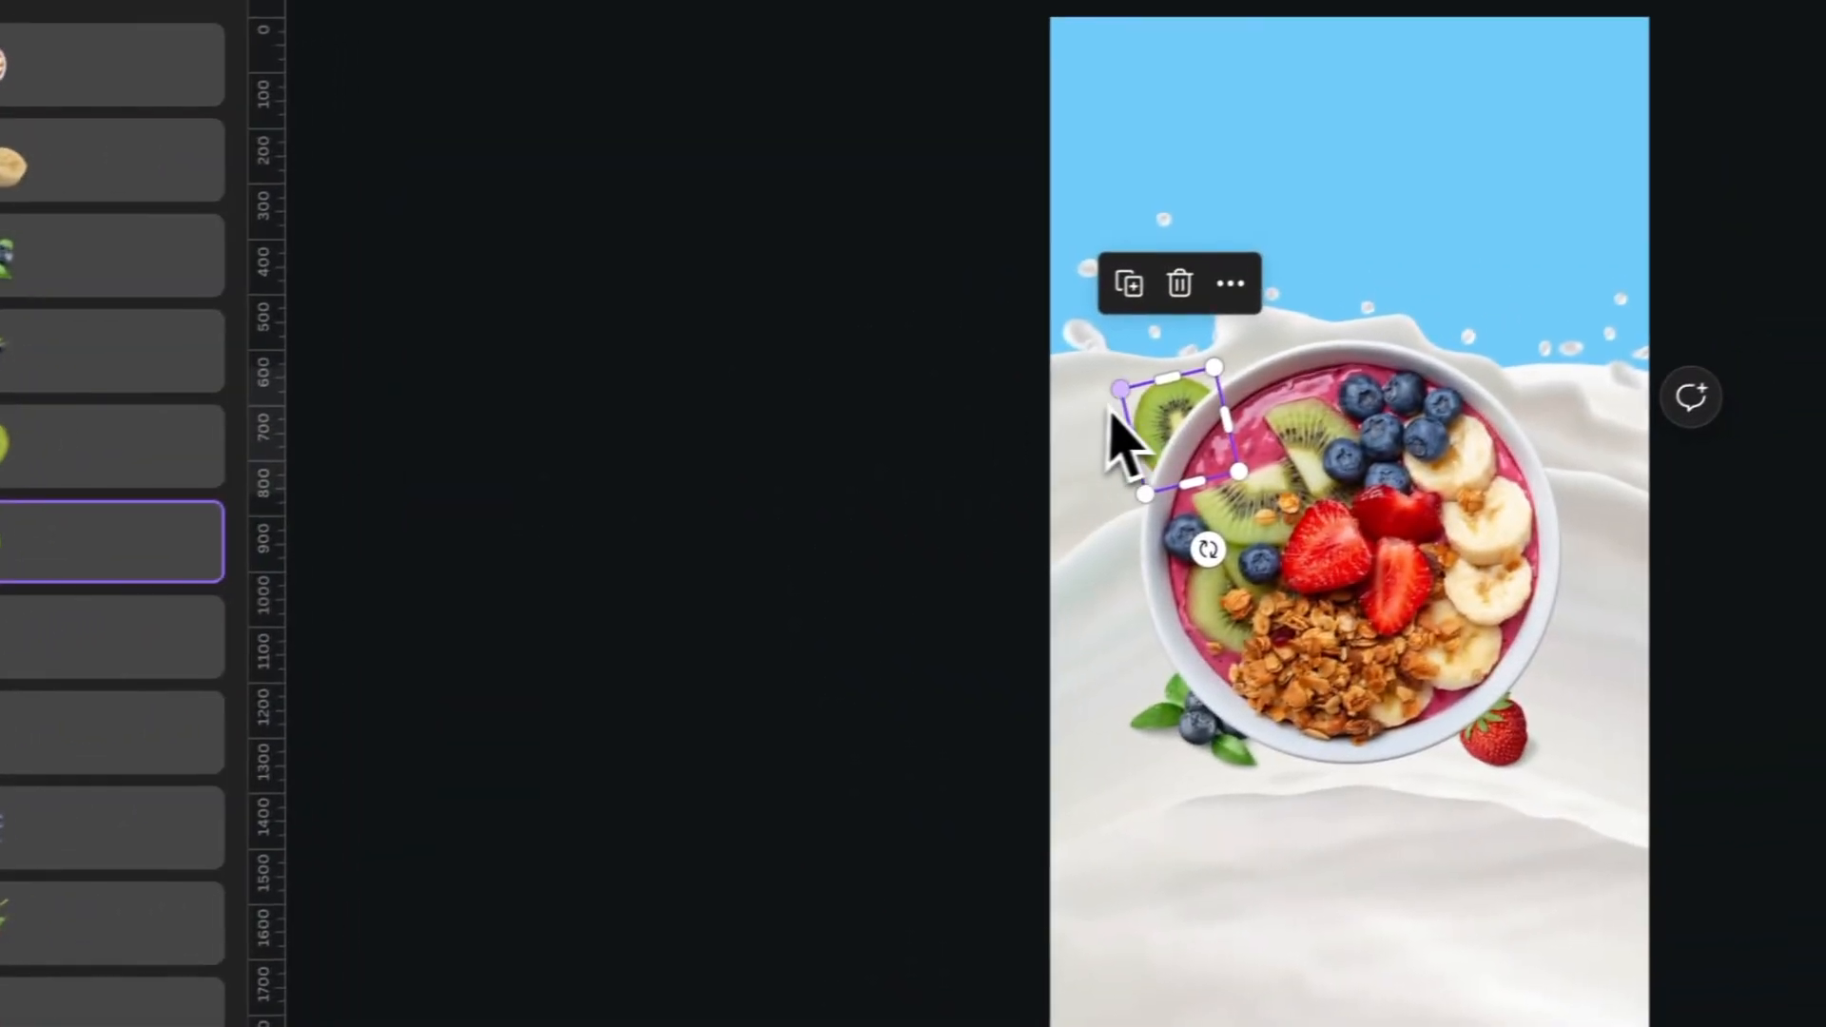
left_click_drag(1160, 407, 1270, 463)
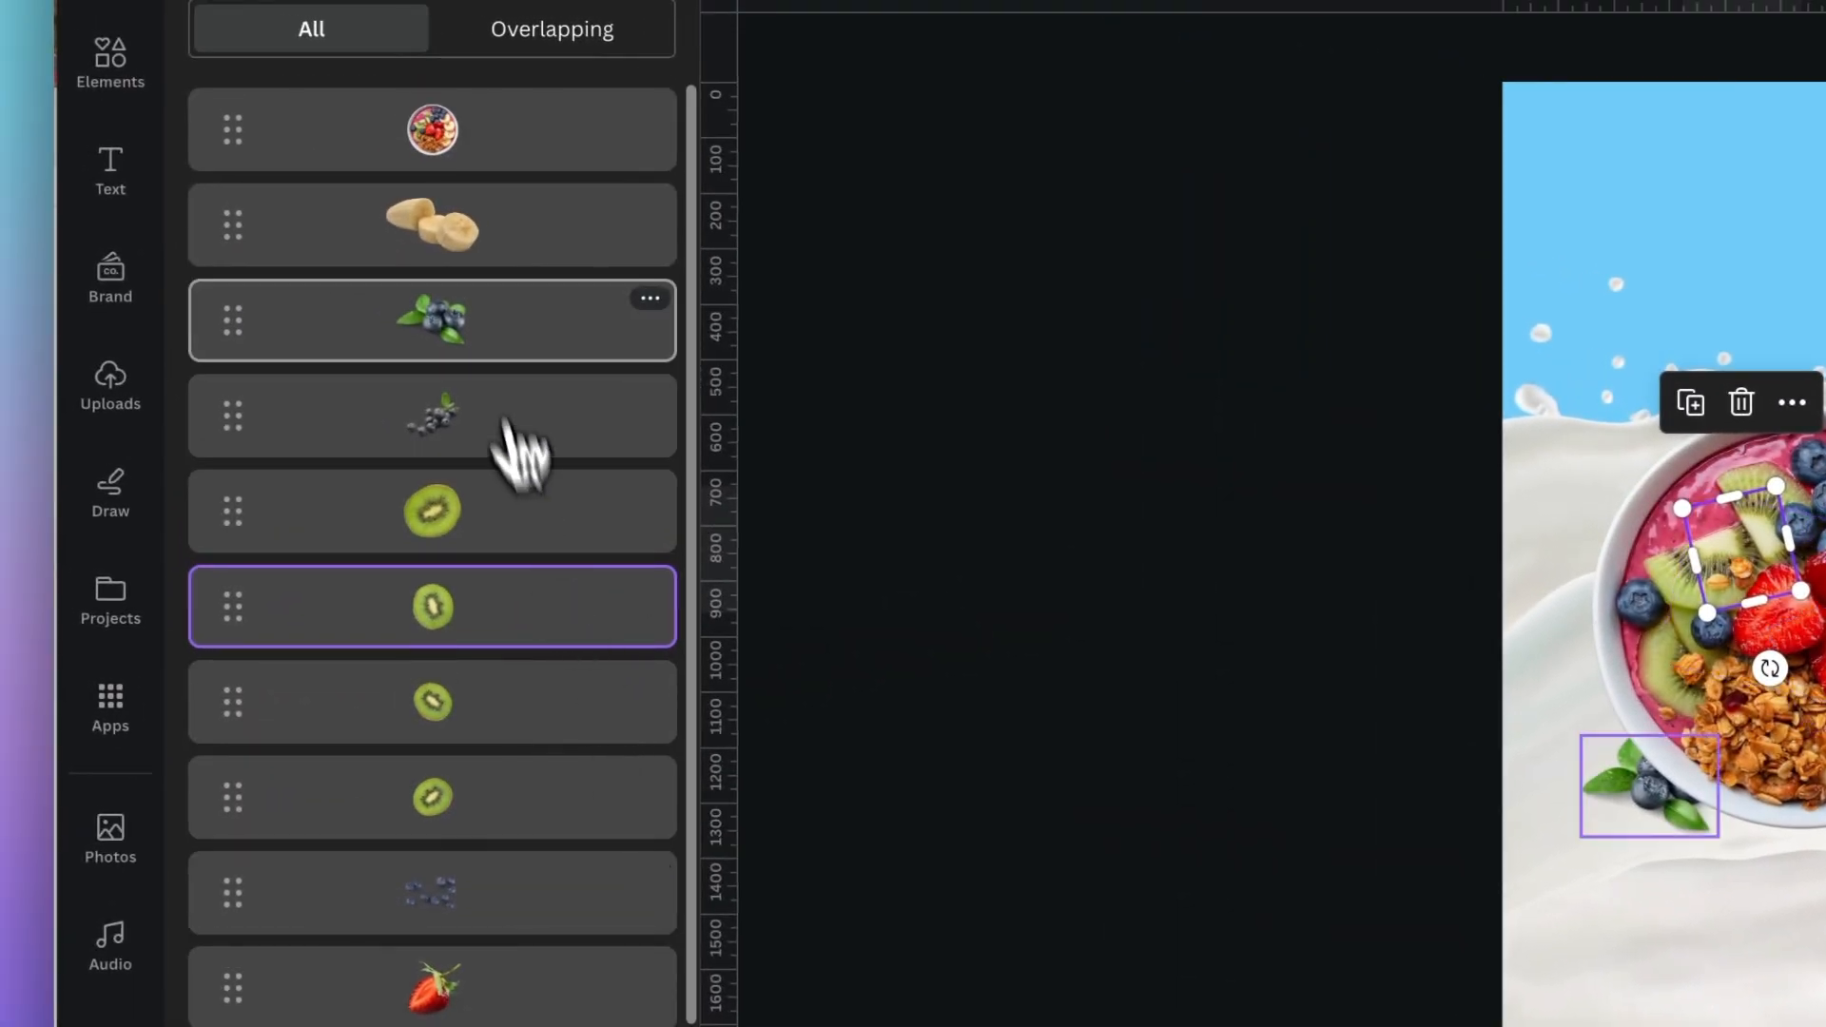
left_click(40, 261)
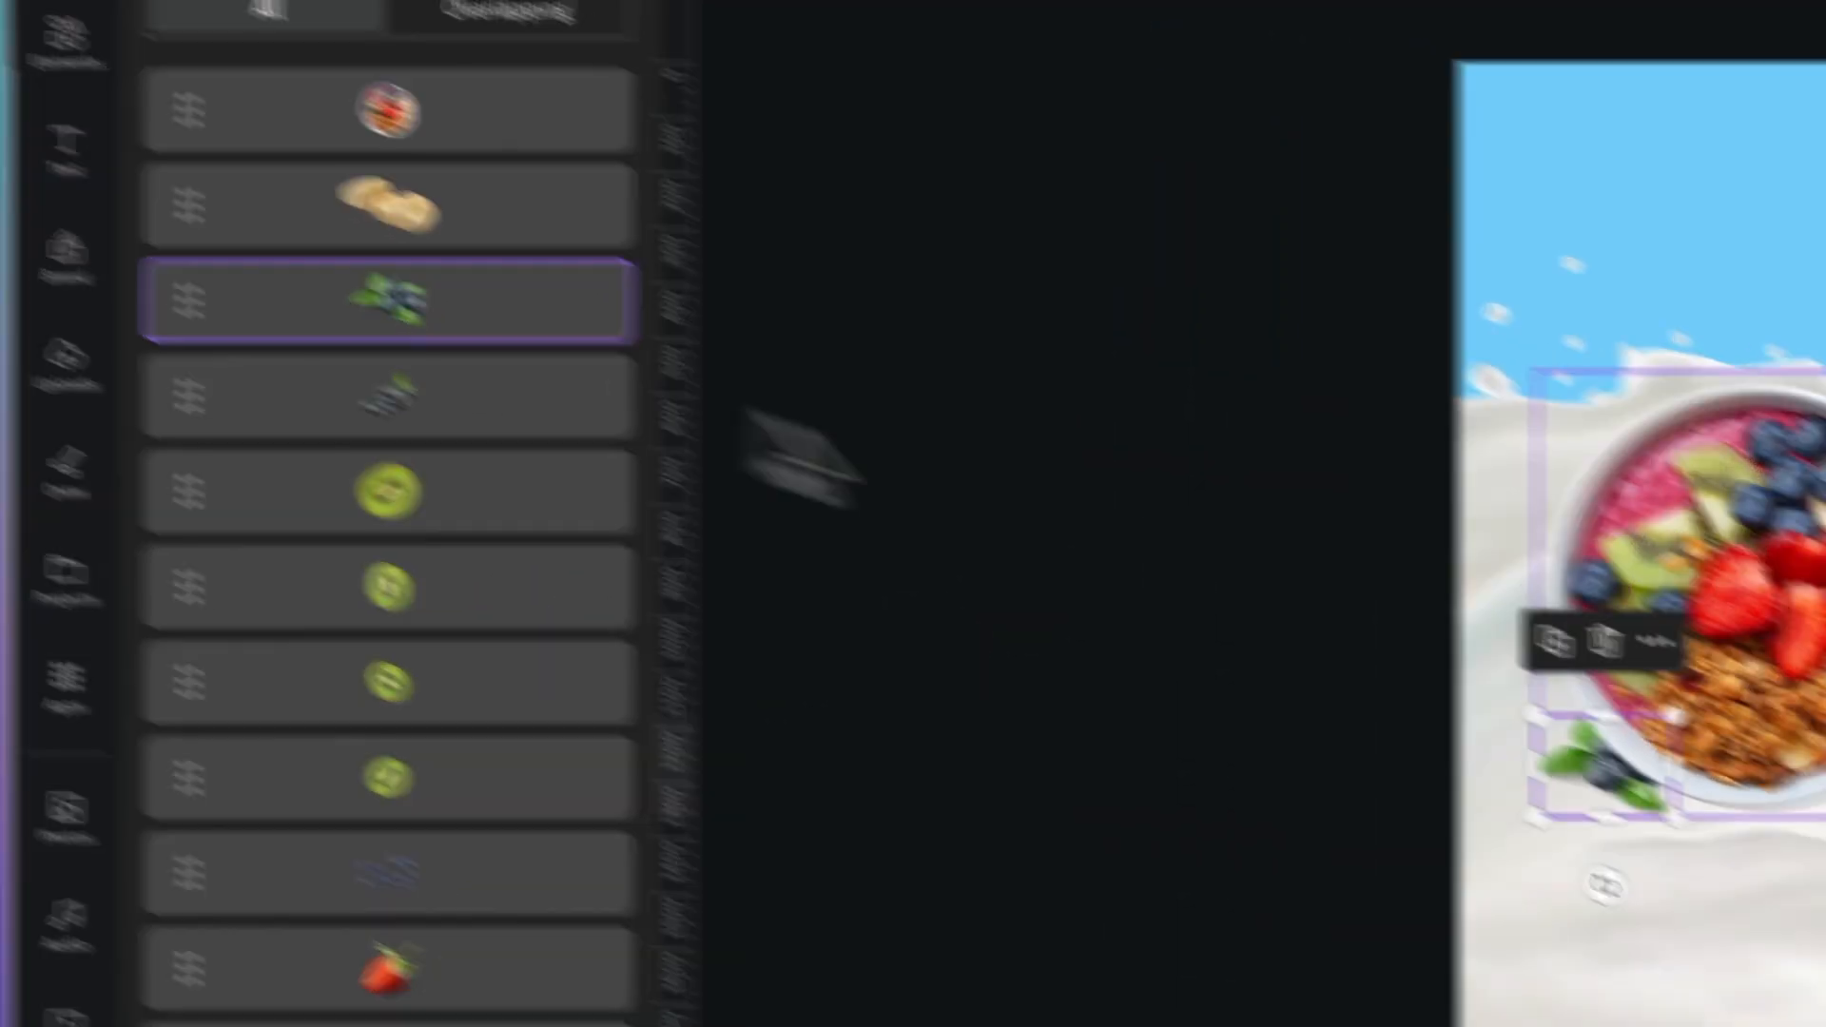
left_click_drag(1574, 750, 1697, 657)
left_click(469, 620)
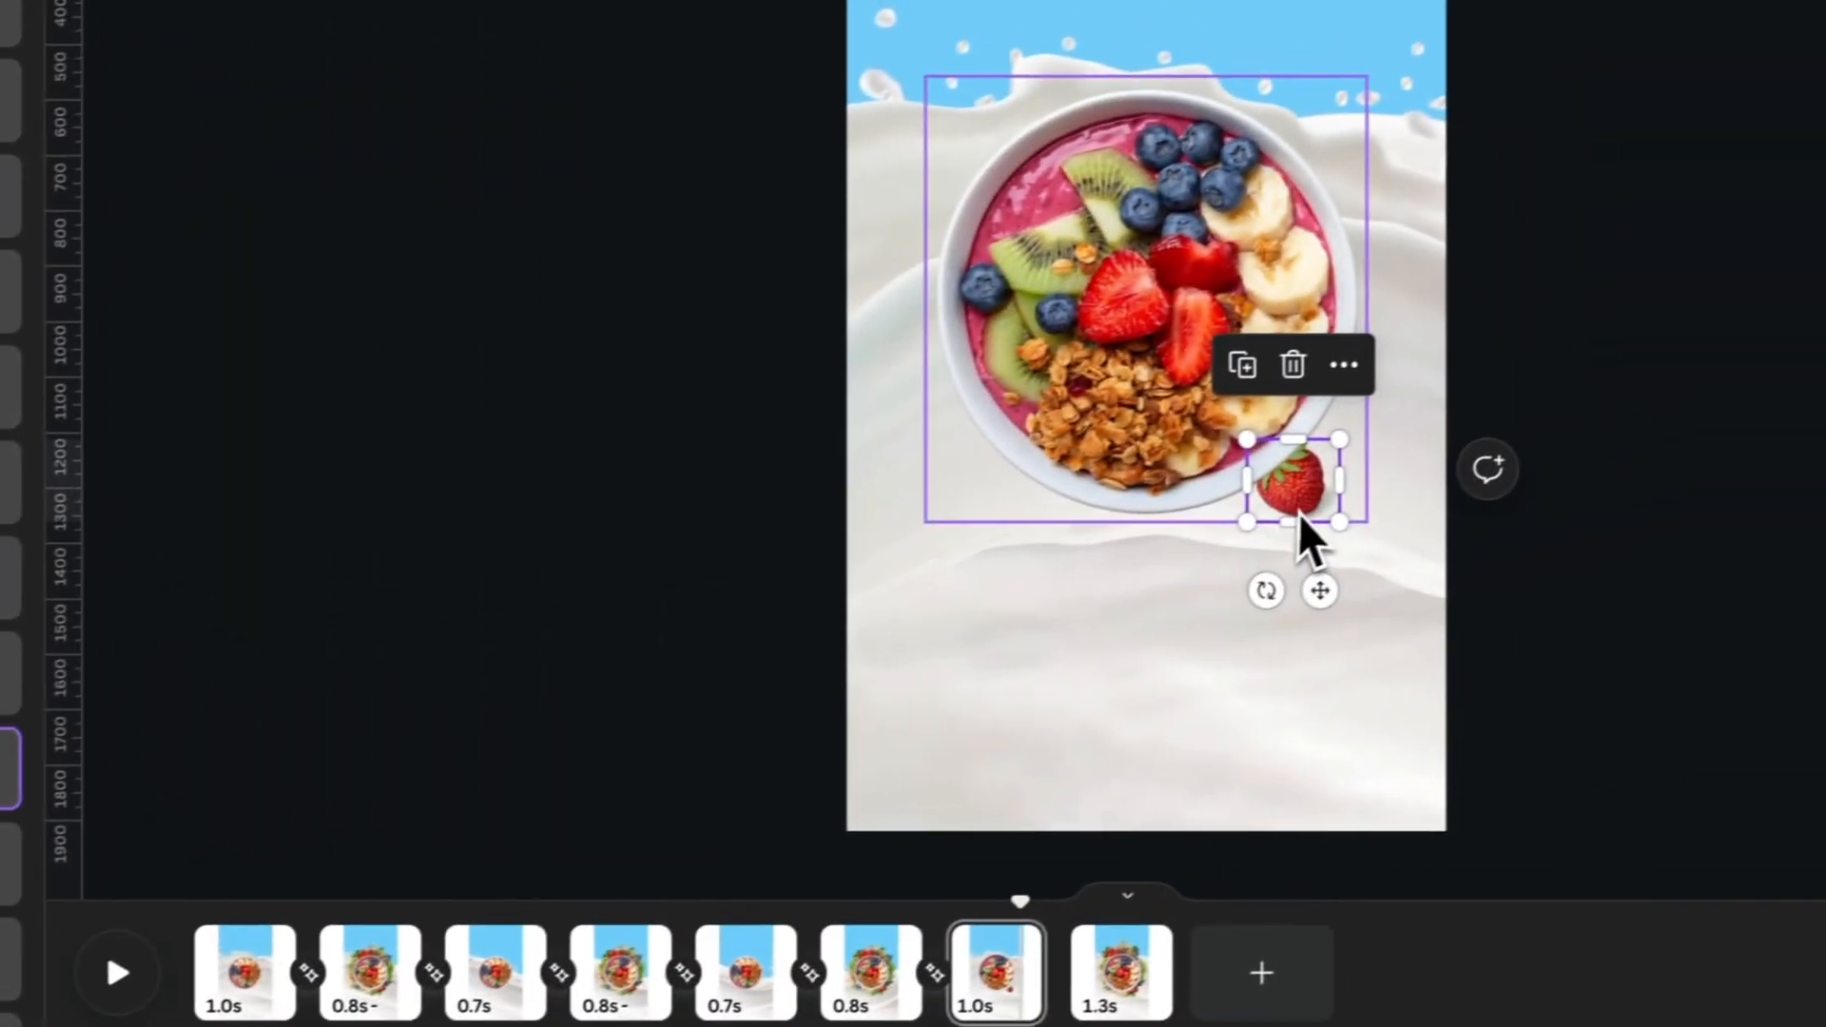
left_click_drag(1297, 499, 1183, 353)
Add a Match & Move transition between the bowl-only seventh page and the fruit-burst eighth page, and preview it
mouse_move(1069, 994)
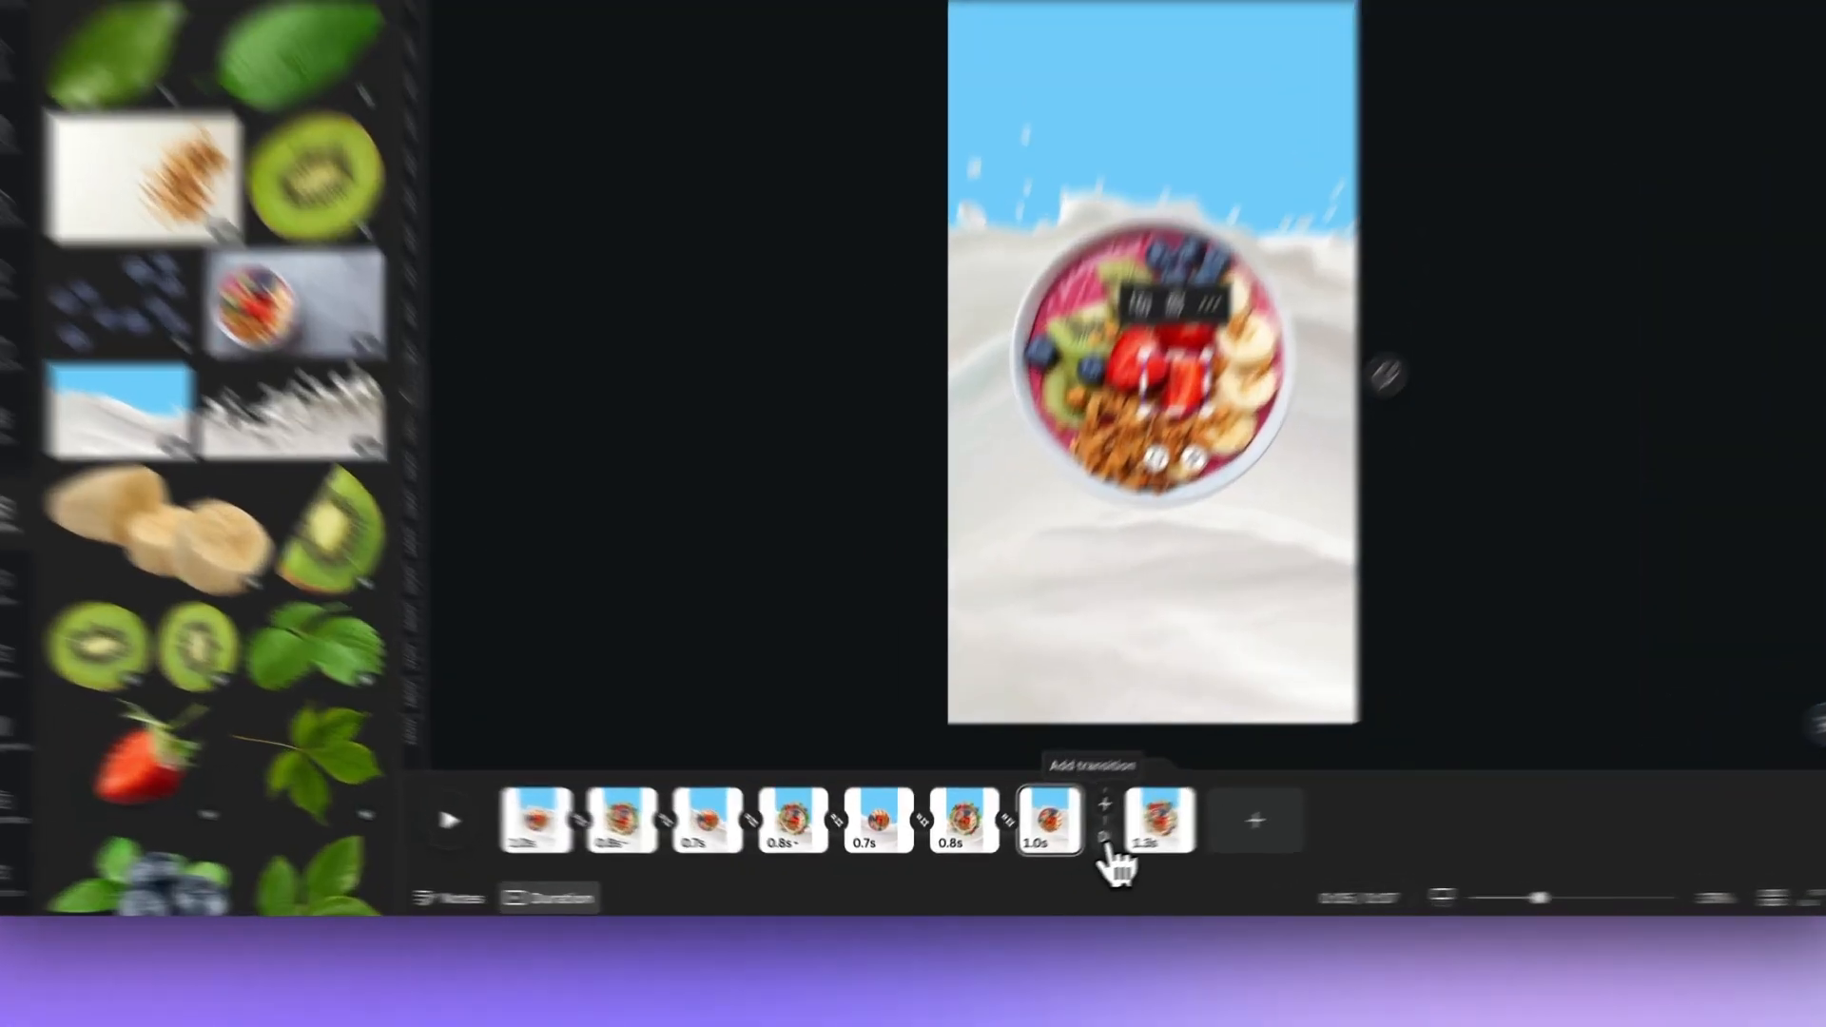
left_click(1051, 858)
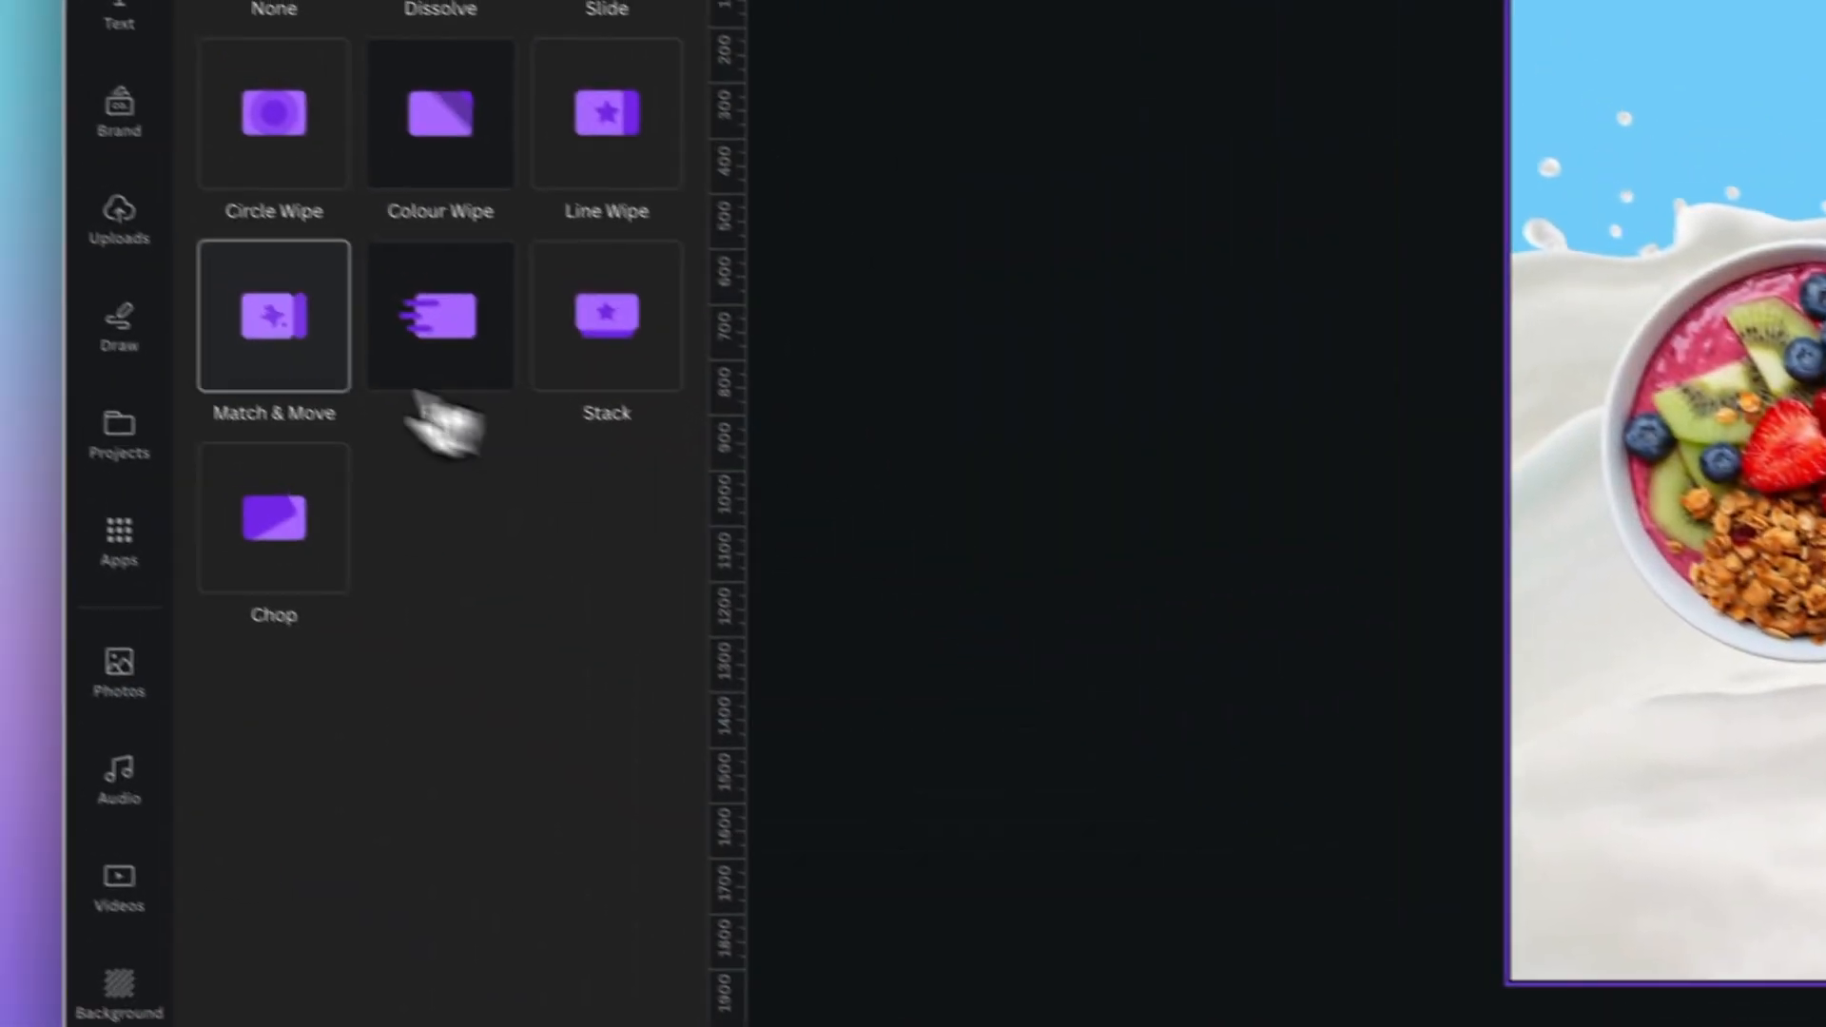
left_click(293, 371)
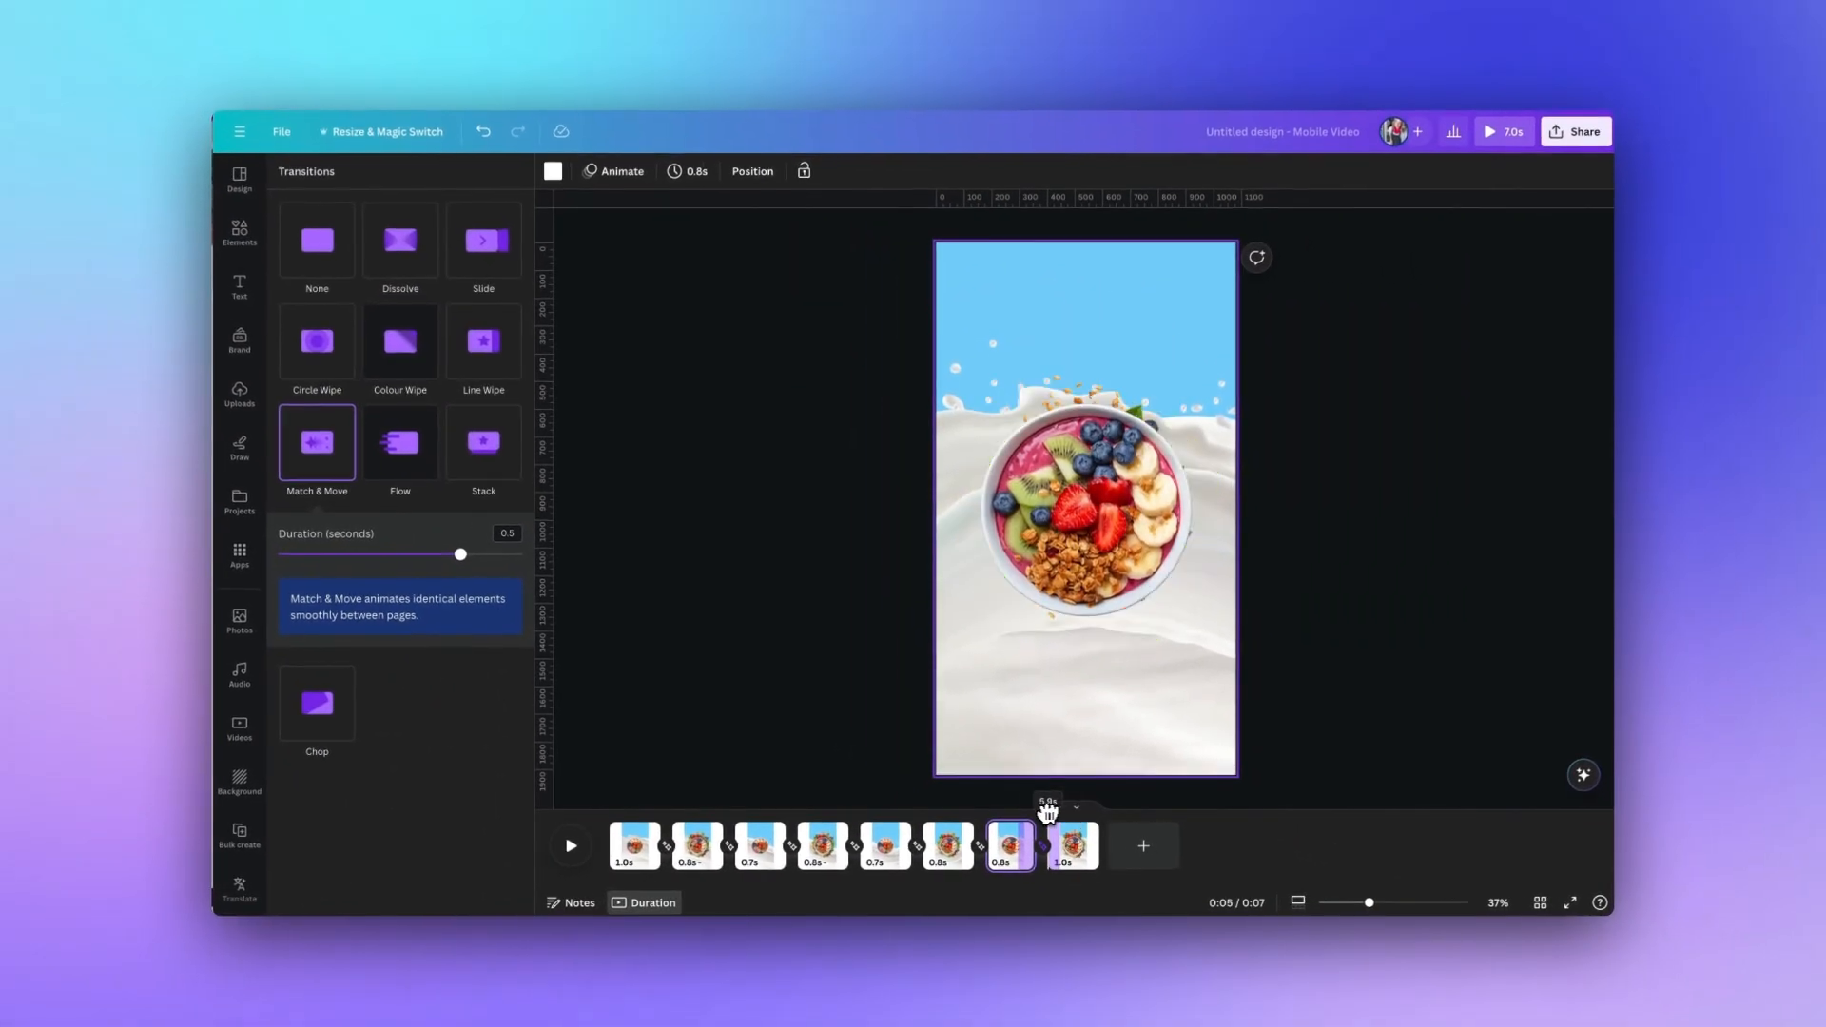
left_click_drag(1023, 811, 1060, 807)
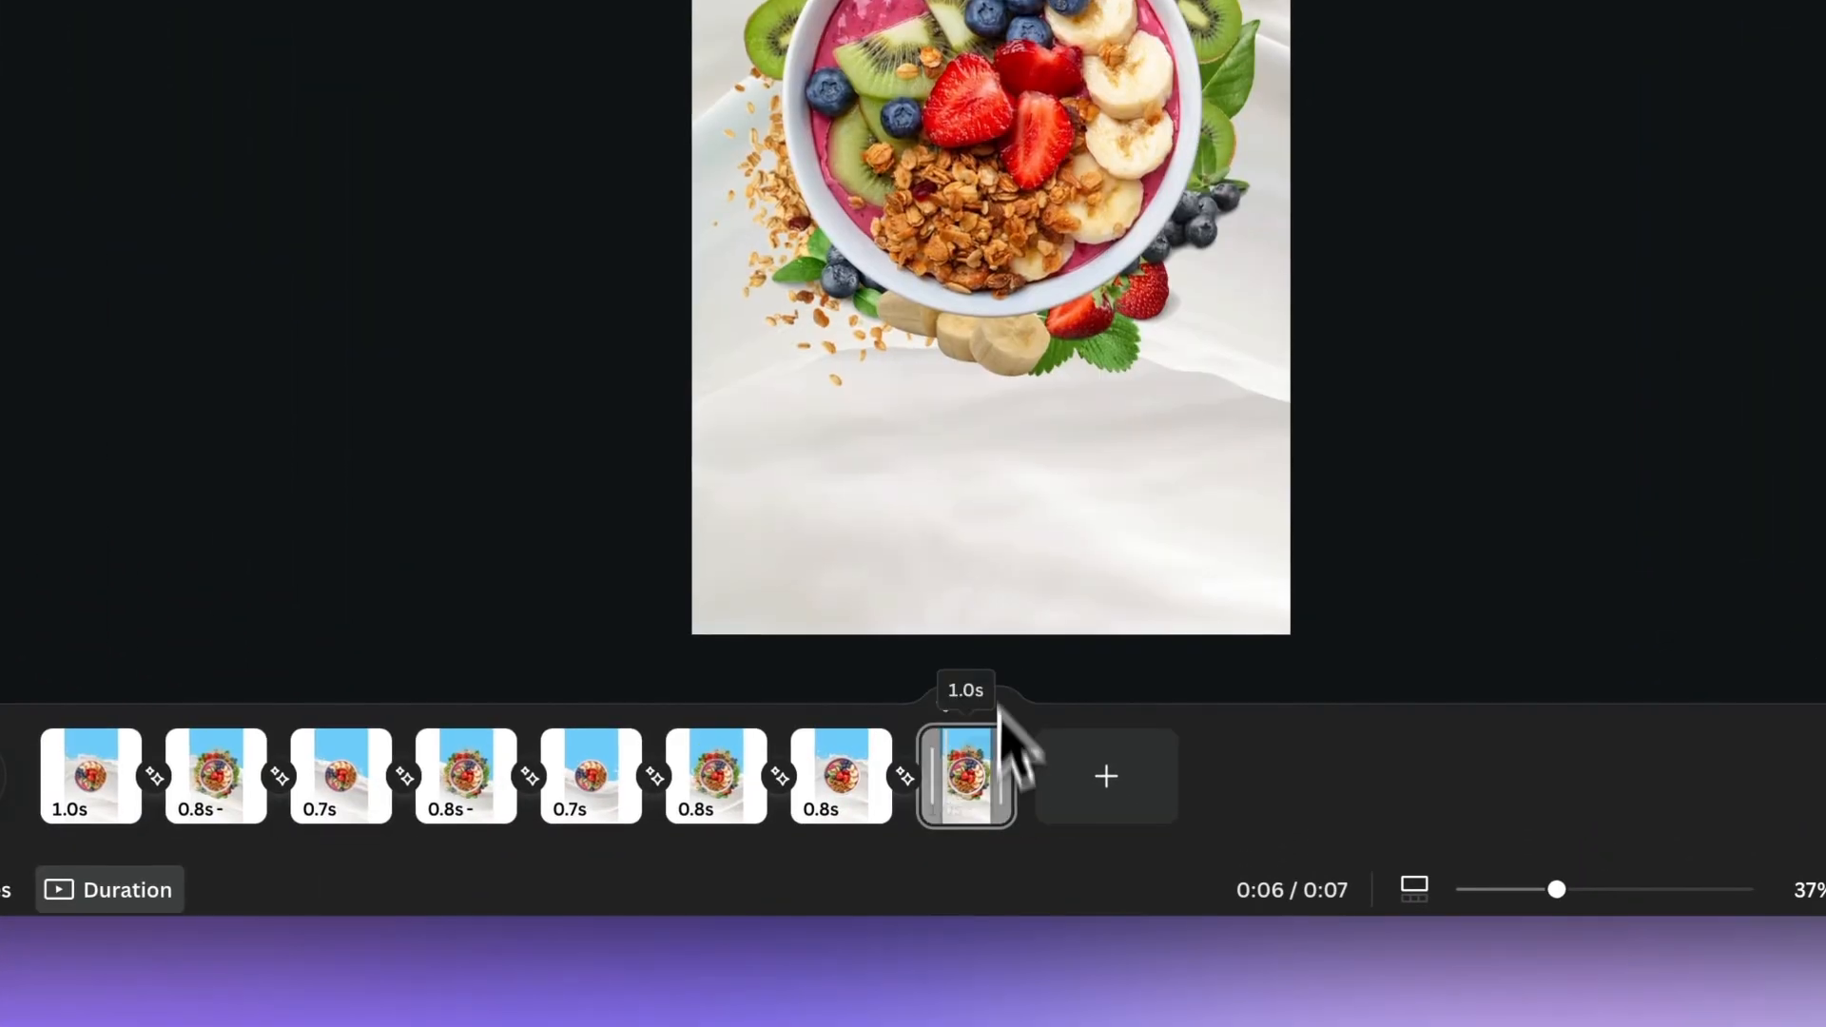
Shift the milk wave photo on the eighth page to the left so the background moves between pages
left_click(972, 823)
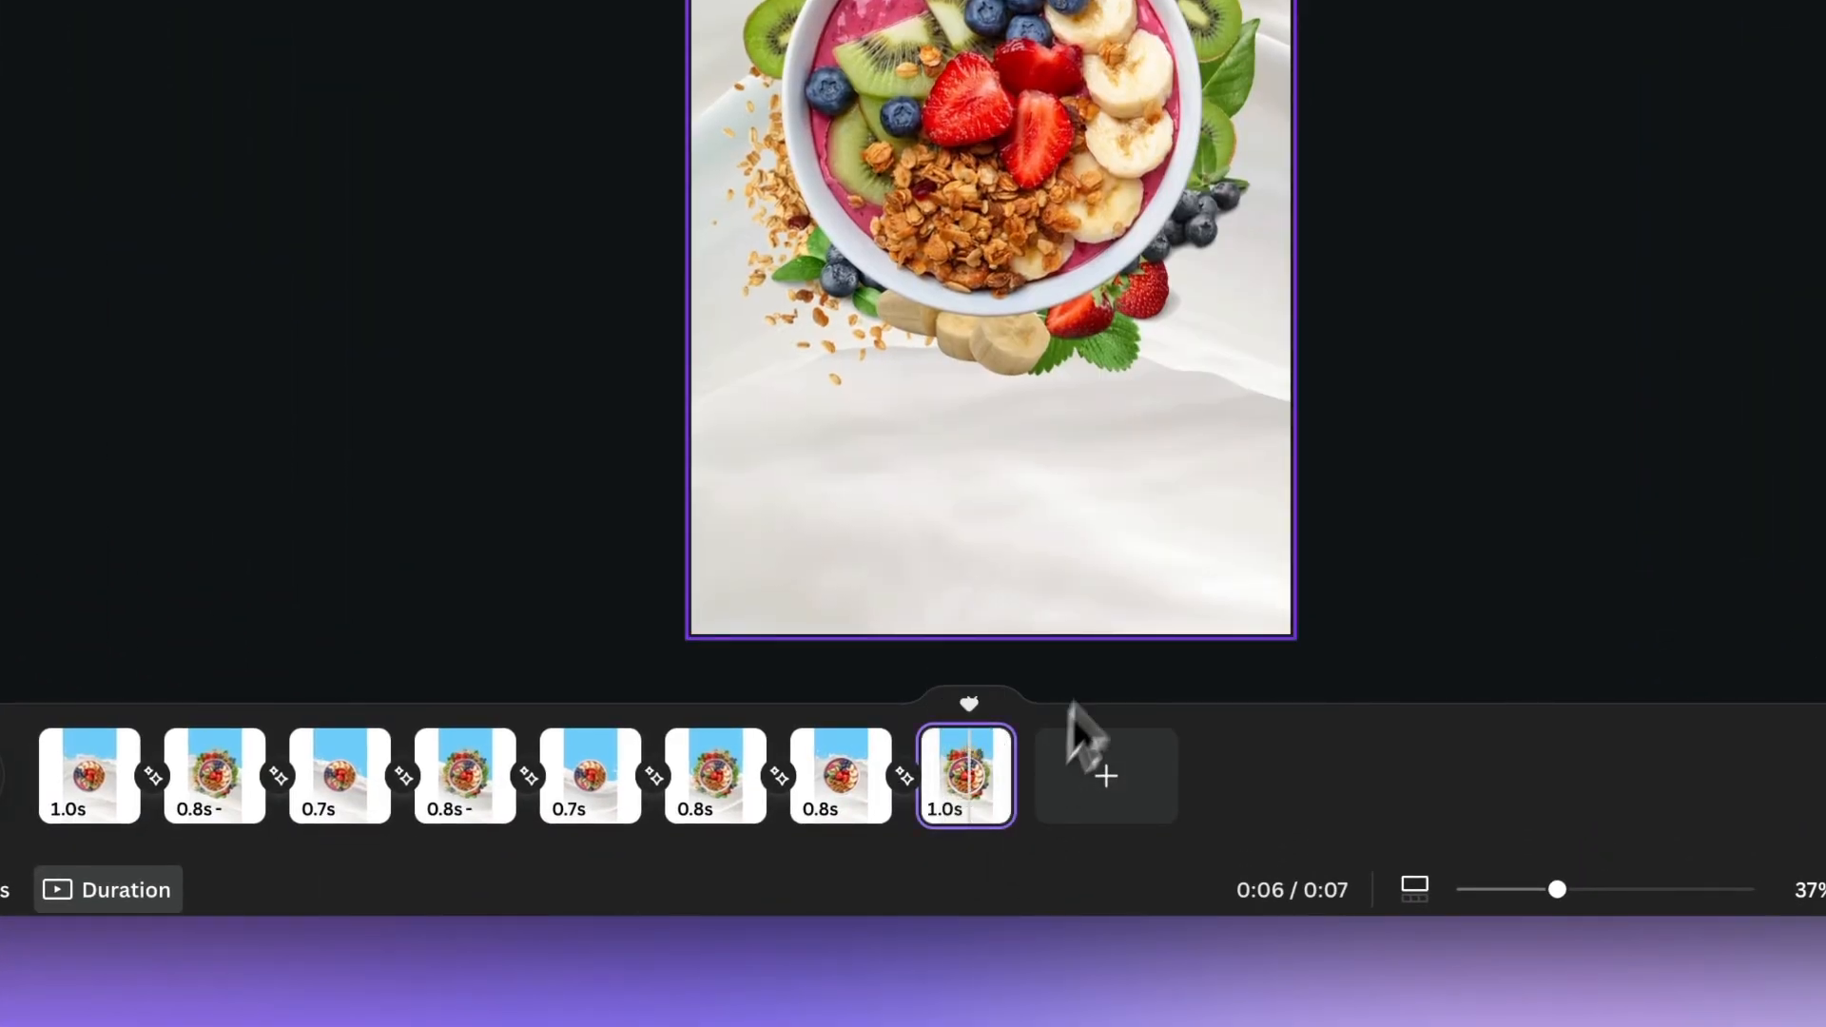
left_click(1115, 618)
left_click_drag(1130, 610, 954, 609)
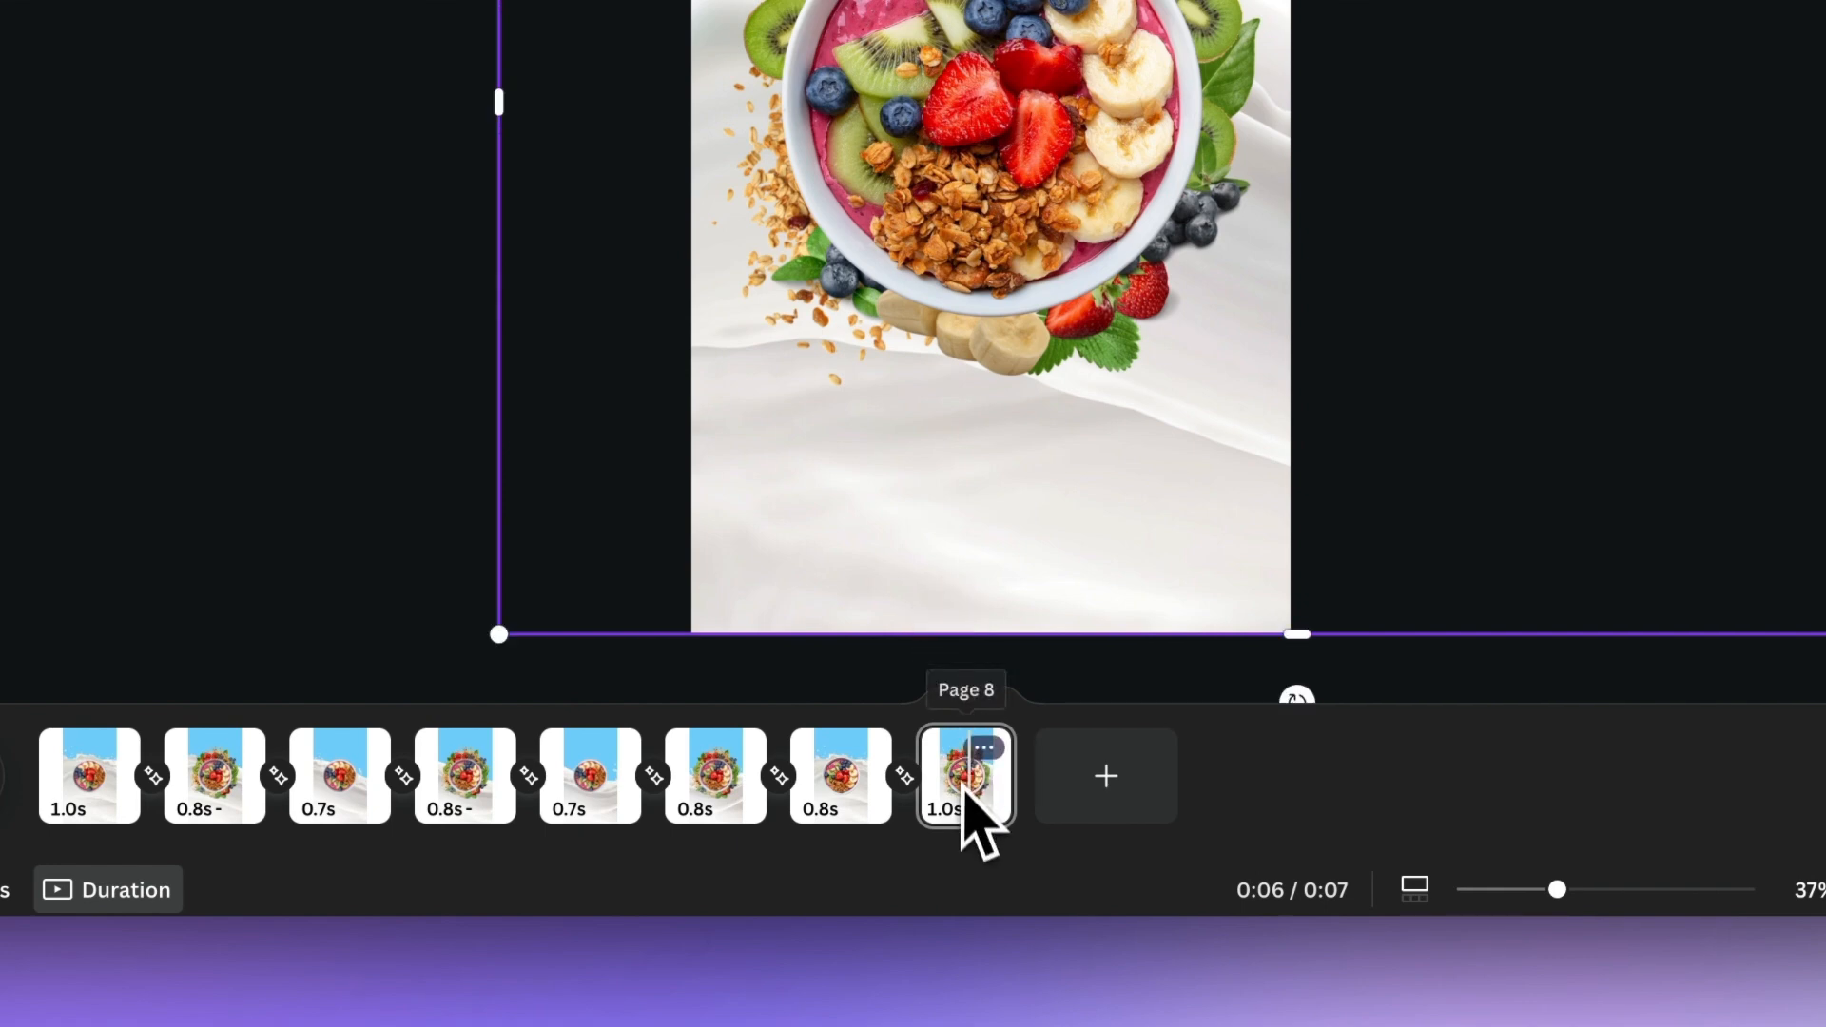
mouse_move(972, 704)
left_mouse_down()
mouse_move(783, 701)
mouse_move(938, 703)
left_mouse_up()
Duplicate the bowl-only seventh page and move the copy to the end of the timeline
left_click(856, 748)
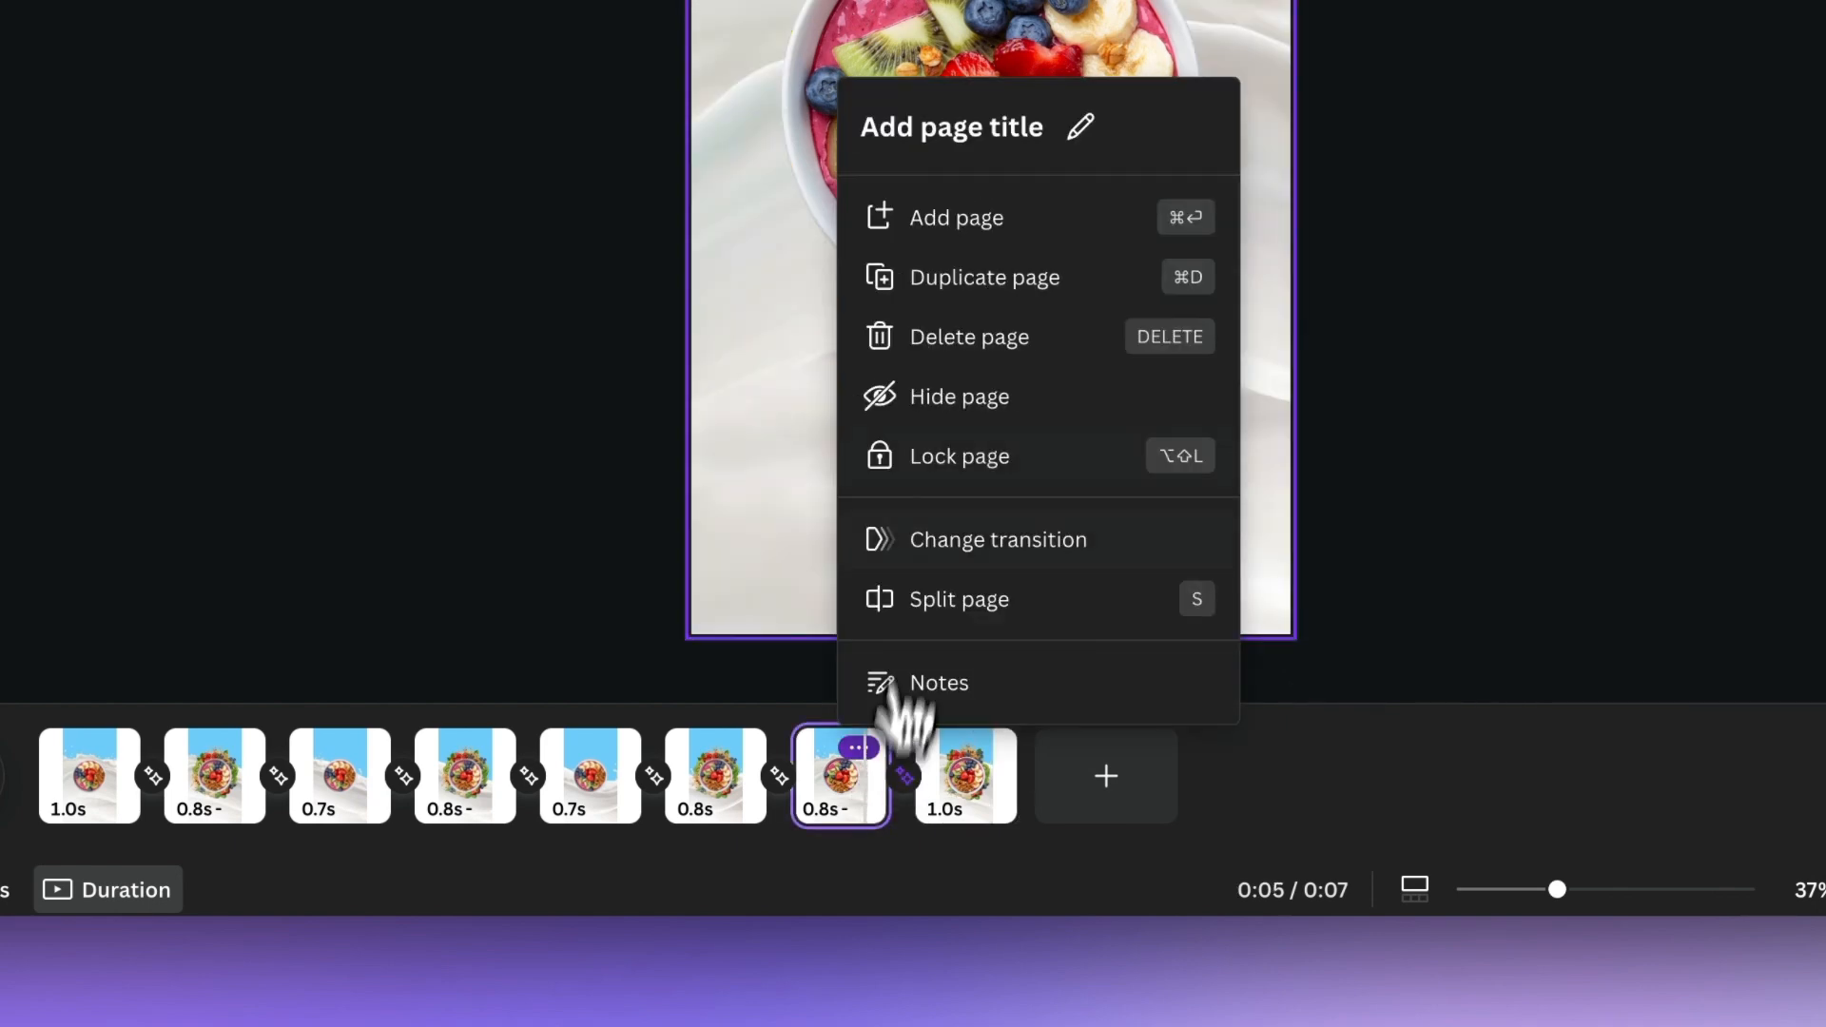
left_click(976, 301)
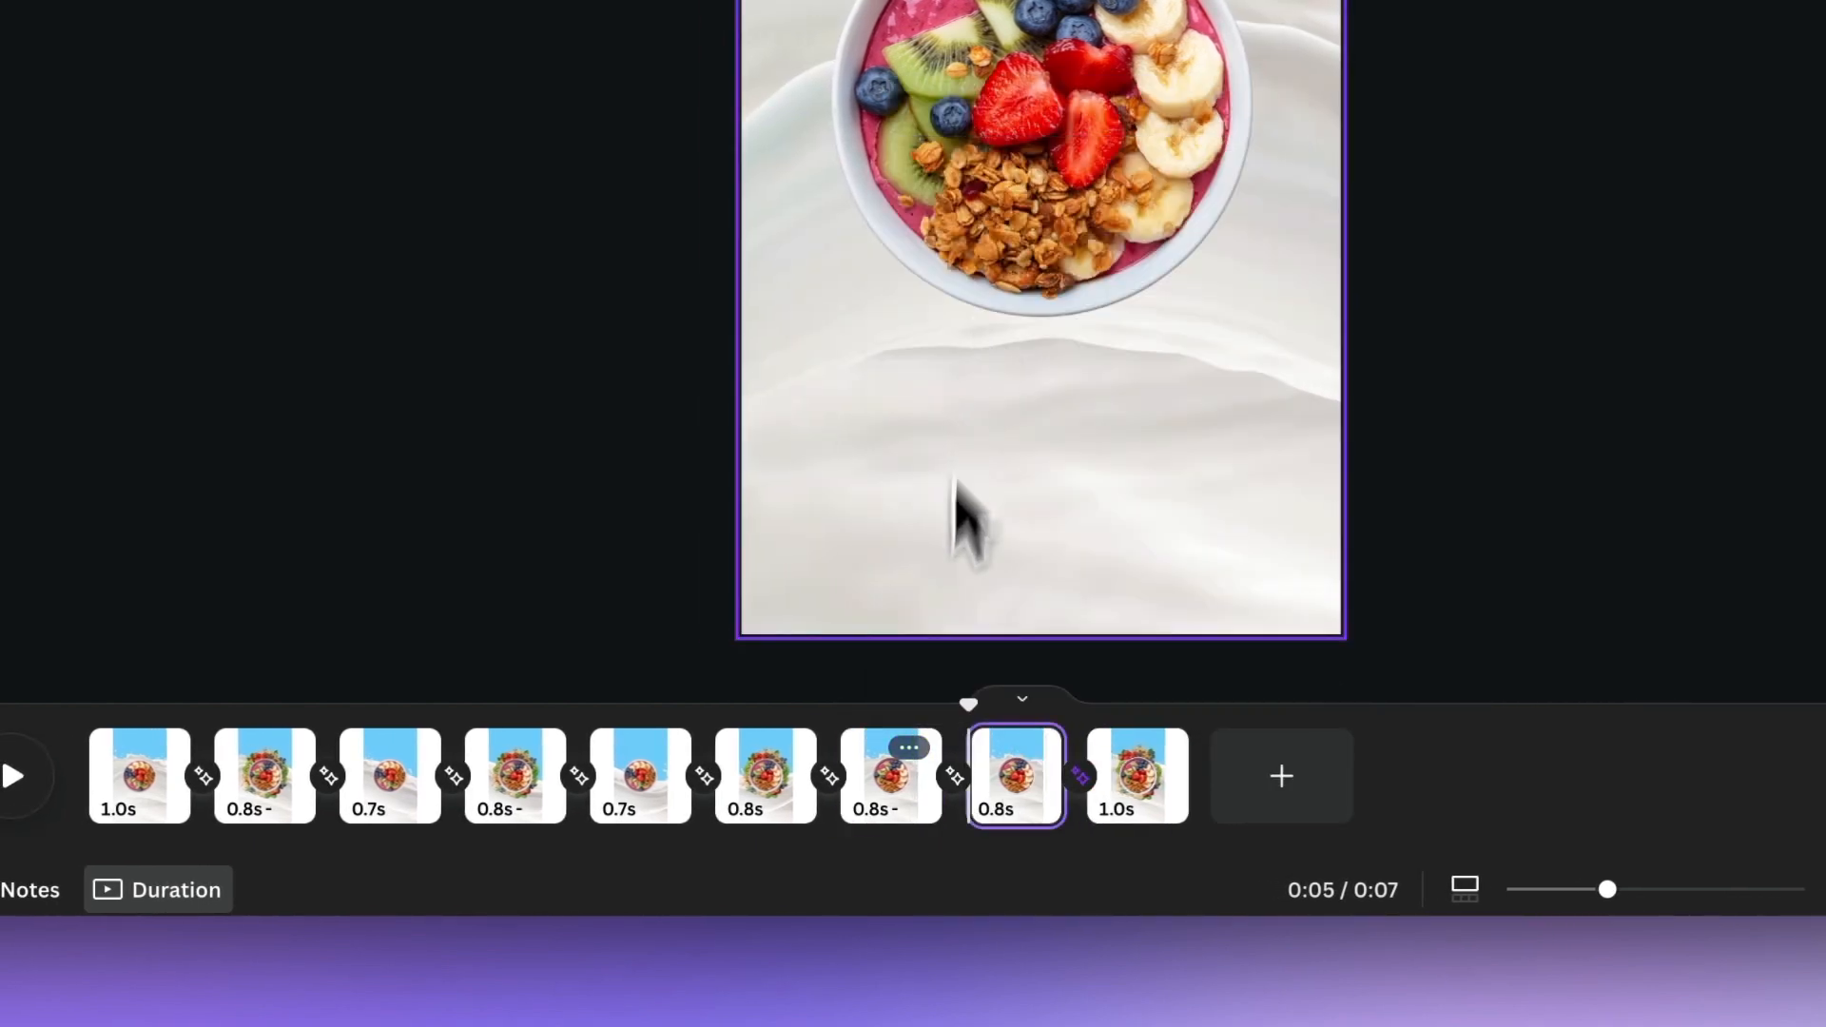
left_click_drag(1012, 834, 1178, 783)
Shift the milk wave photo left on the final bowl-only page and add a Match & Move transition before that page
left_click(1217, 594)
left_click_drag(1218, 594, 954, 563)
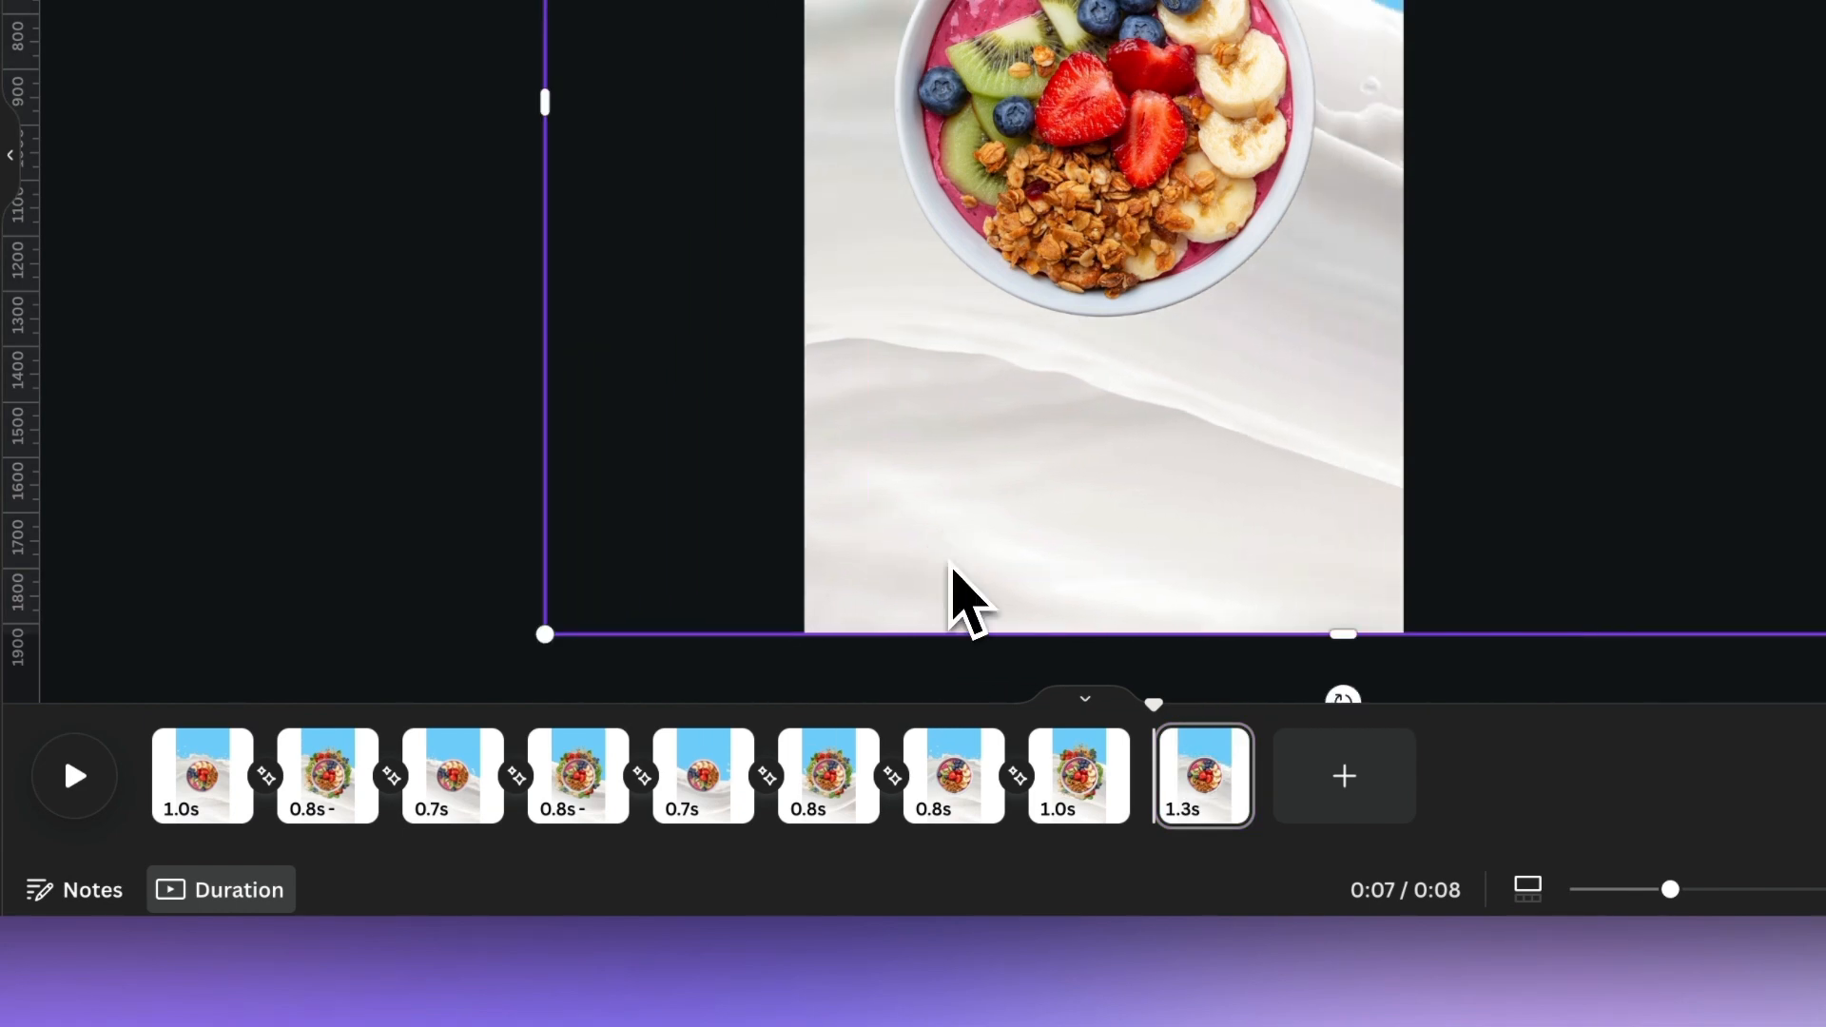
left_click(1151, 778)
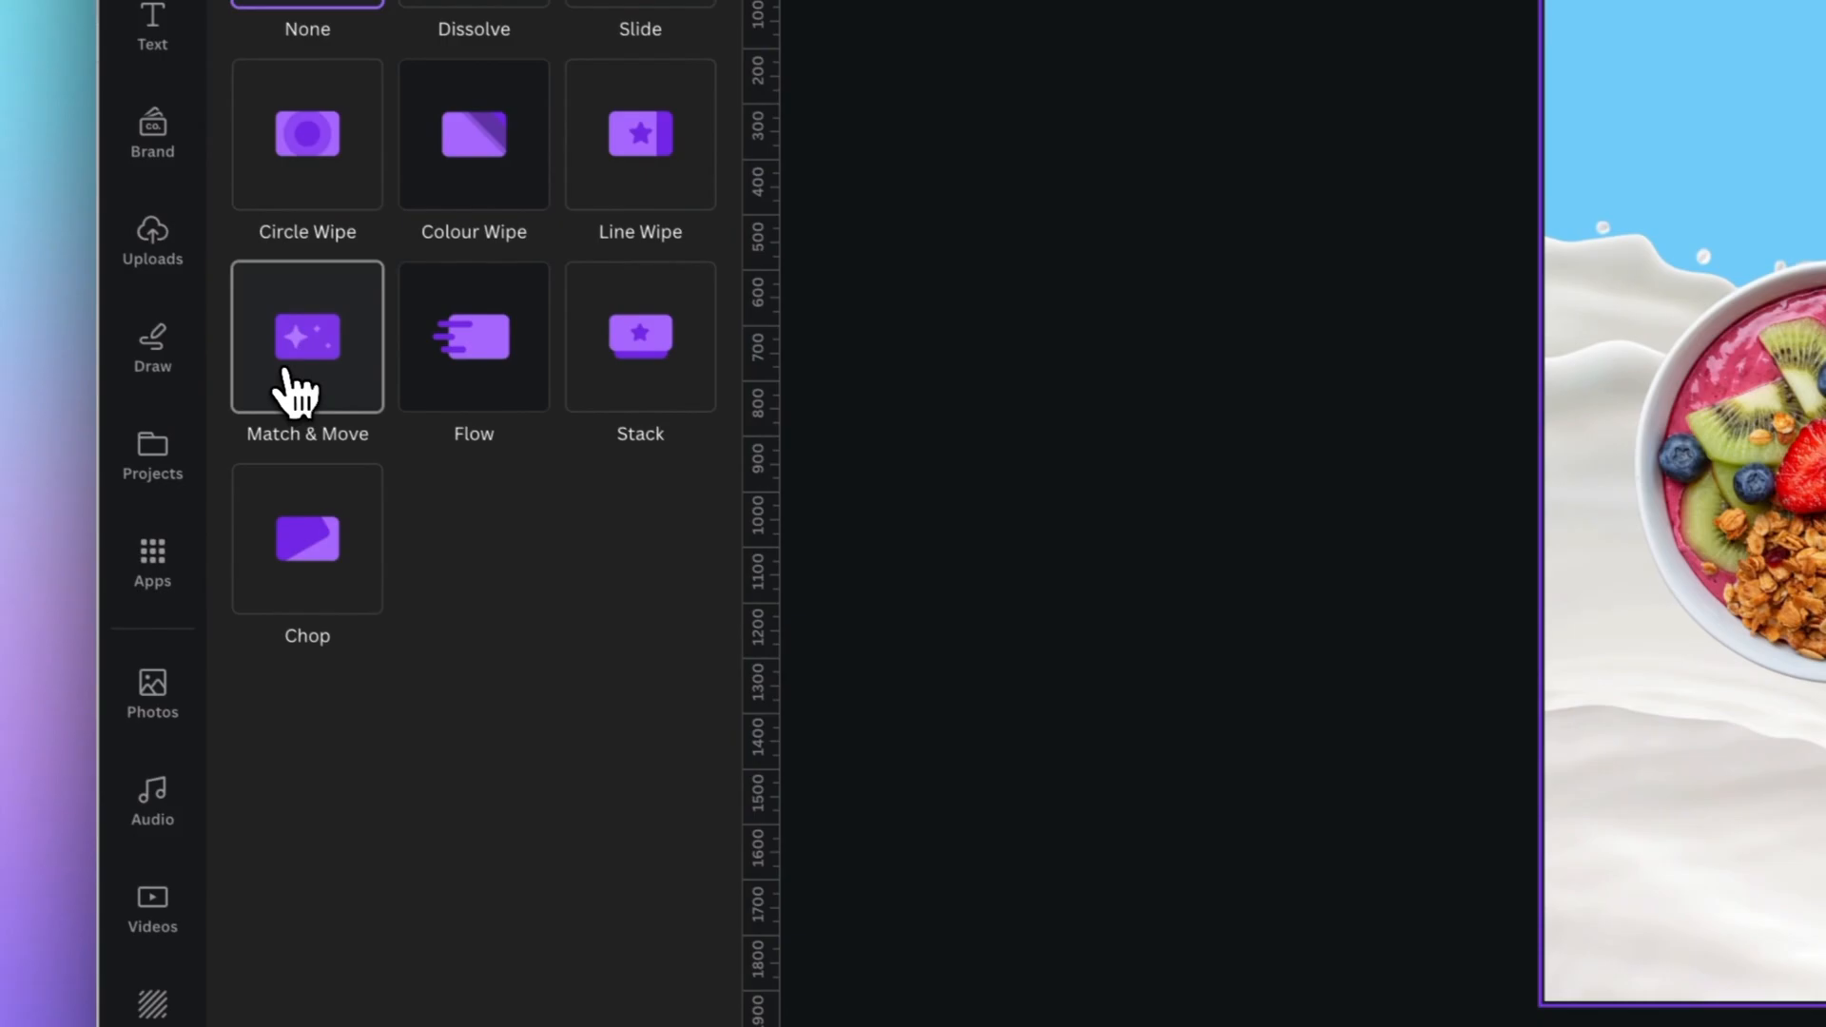
left_click(157, 323)
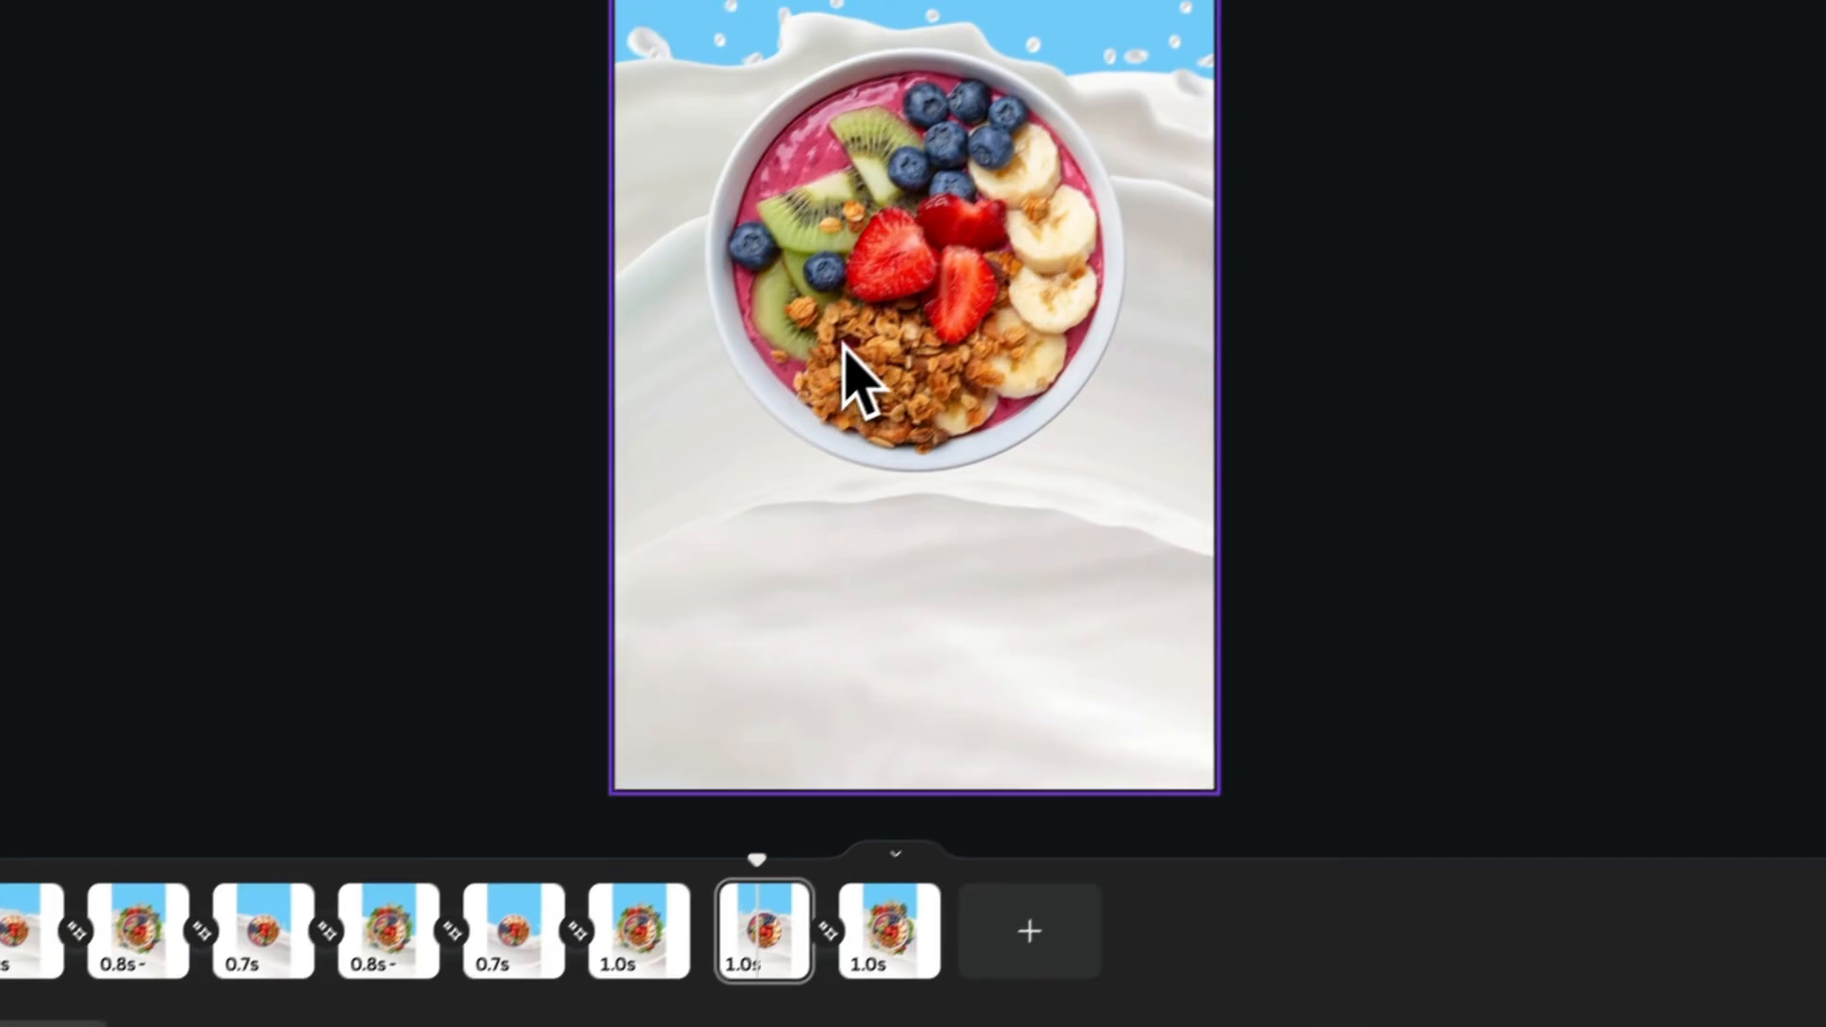
Rotate the bowl on the seventh page a quarter turn counterclockwise and preview the spin
left_click(1061, 546)
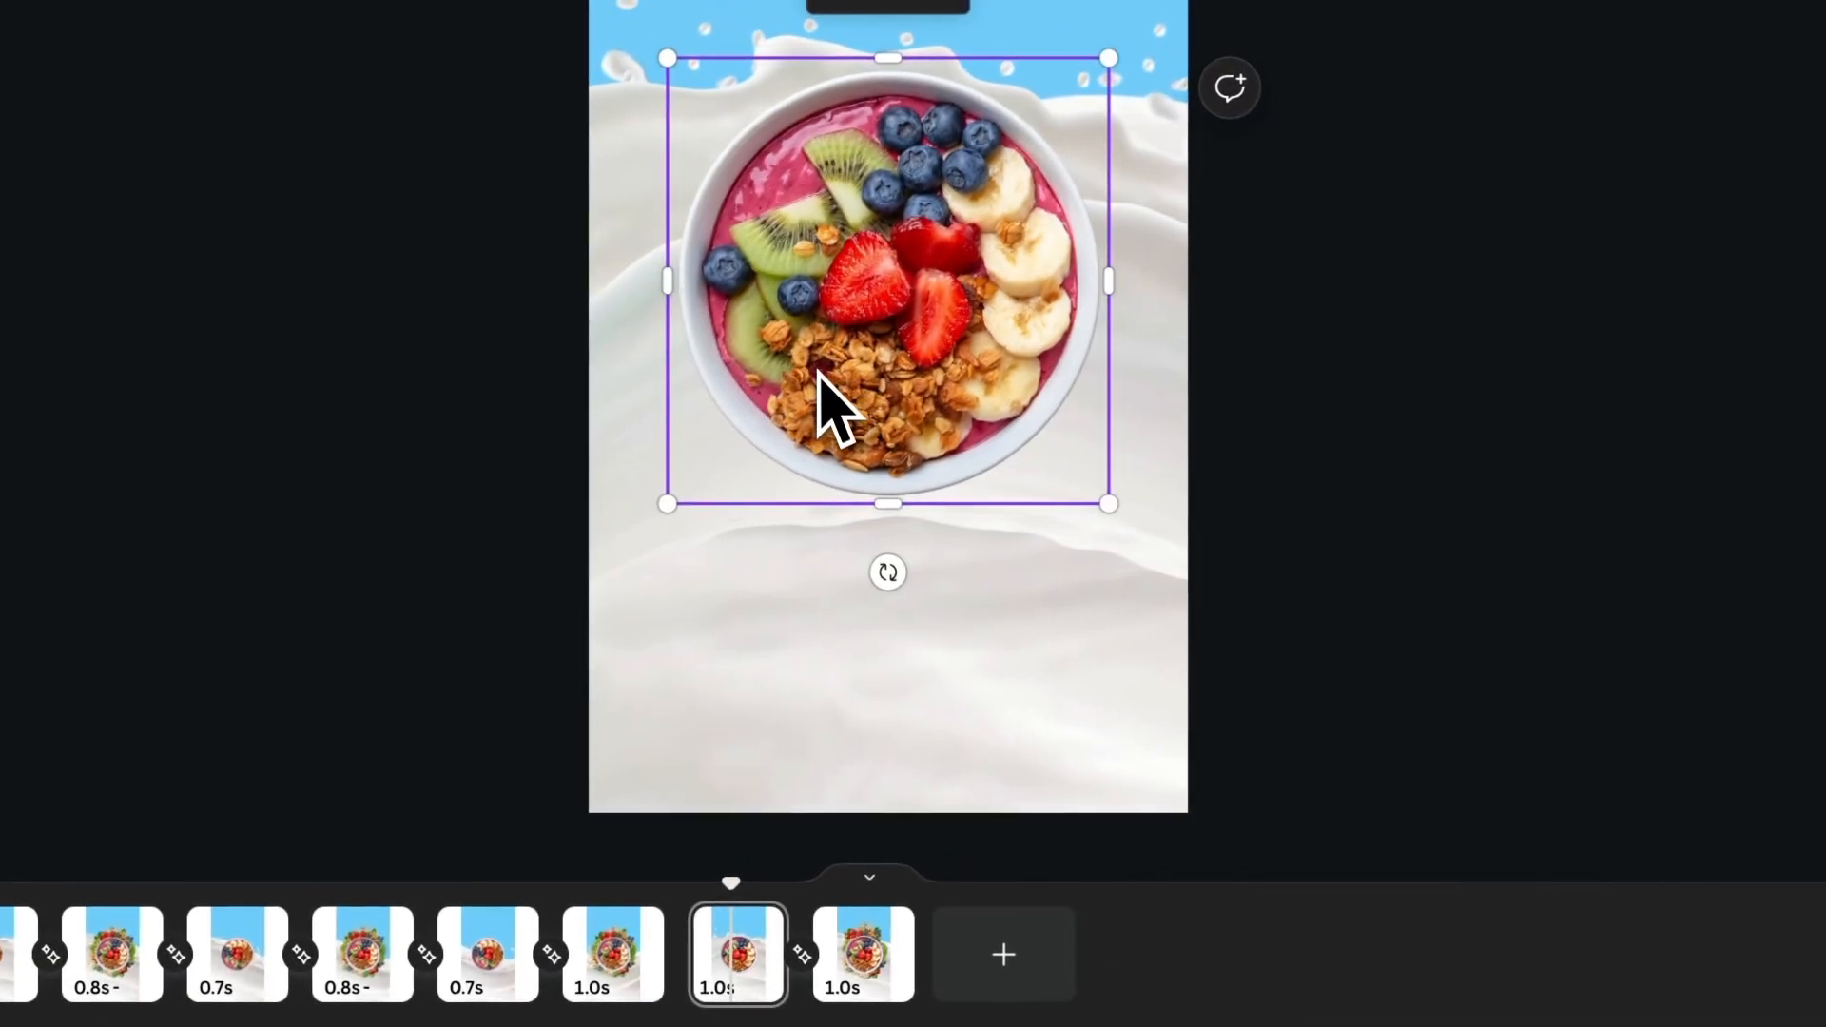
left_click_drag(890, 571, 1129, 279)
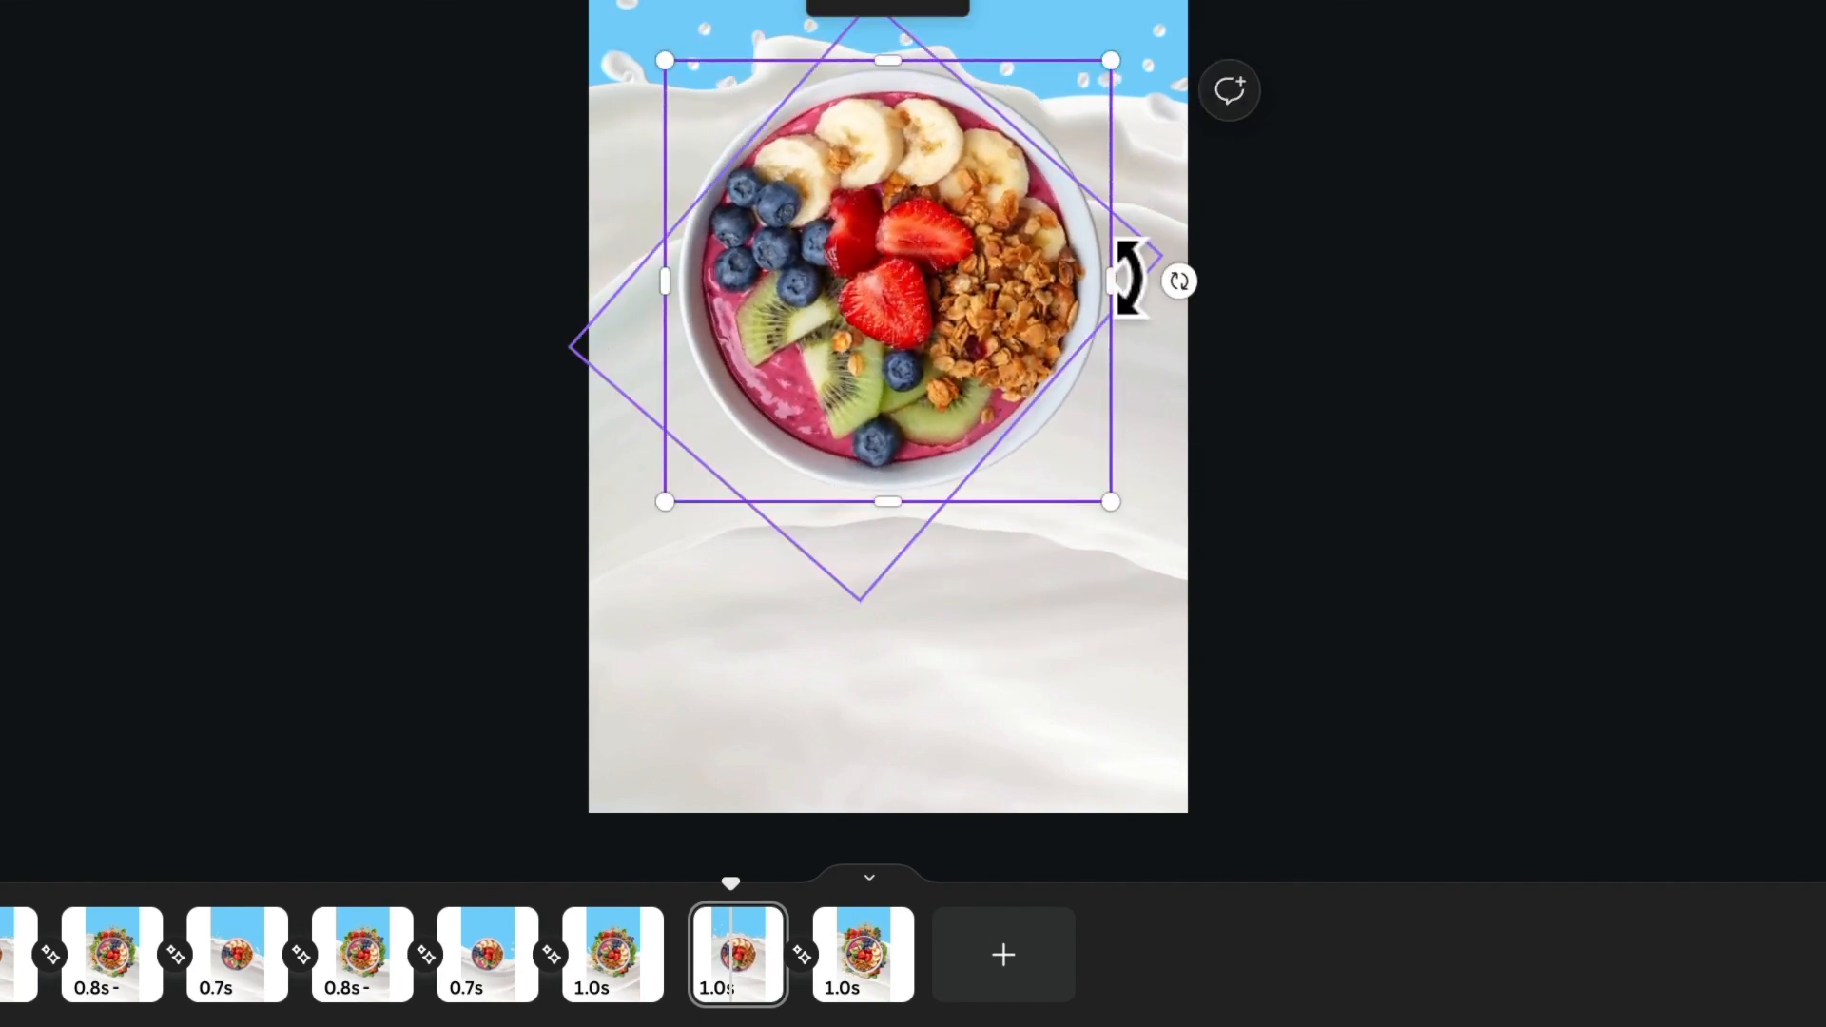
left_click_drag(729, 884, 789, 884)
mouse_move(930, 701)
left_mouse_down()
mouse_move(982, 701)
mouse_move(881, 700)
mouse_move(1027, 729)
mouse_move(925, 728)
left_mouse_up()
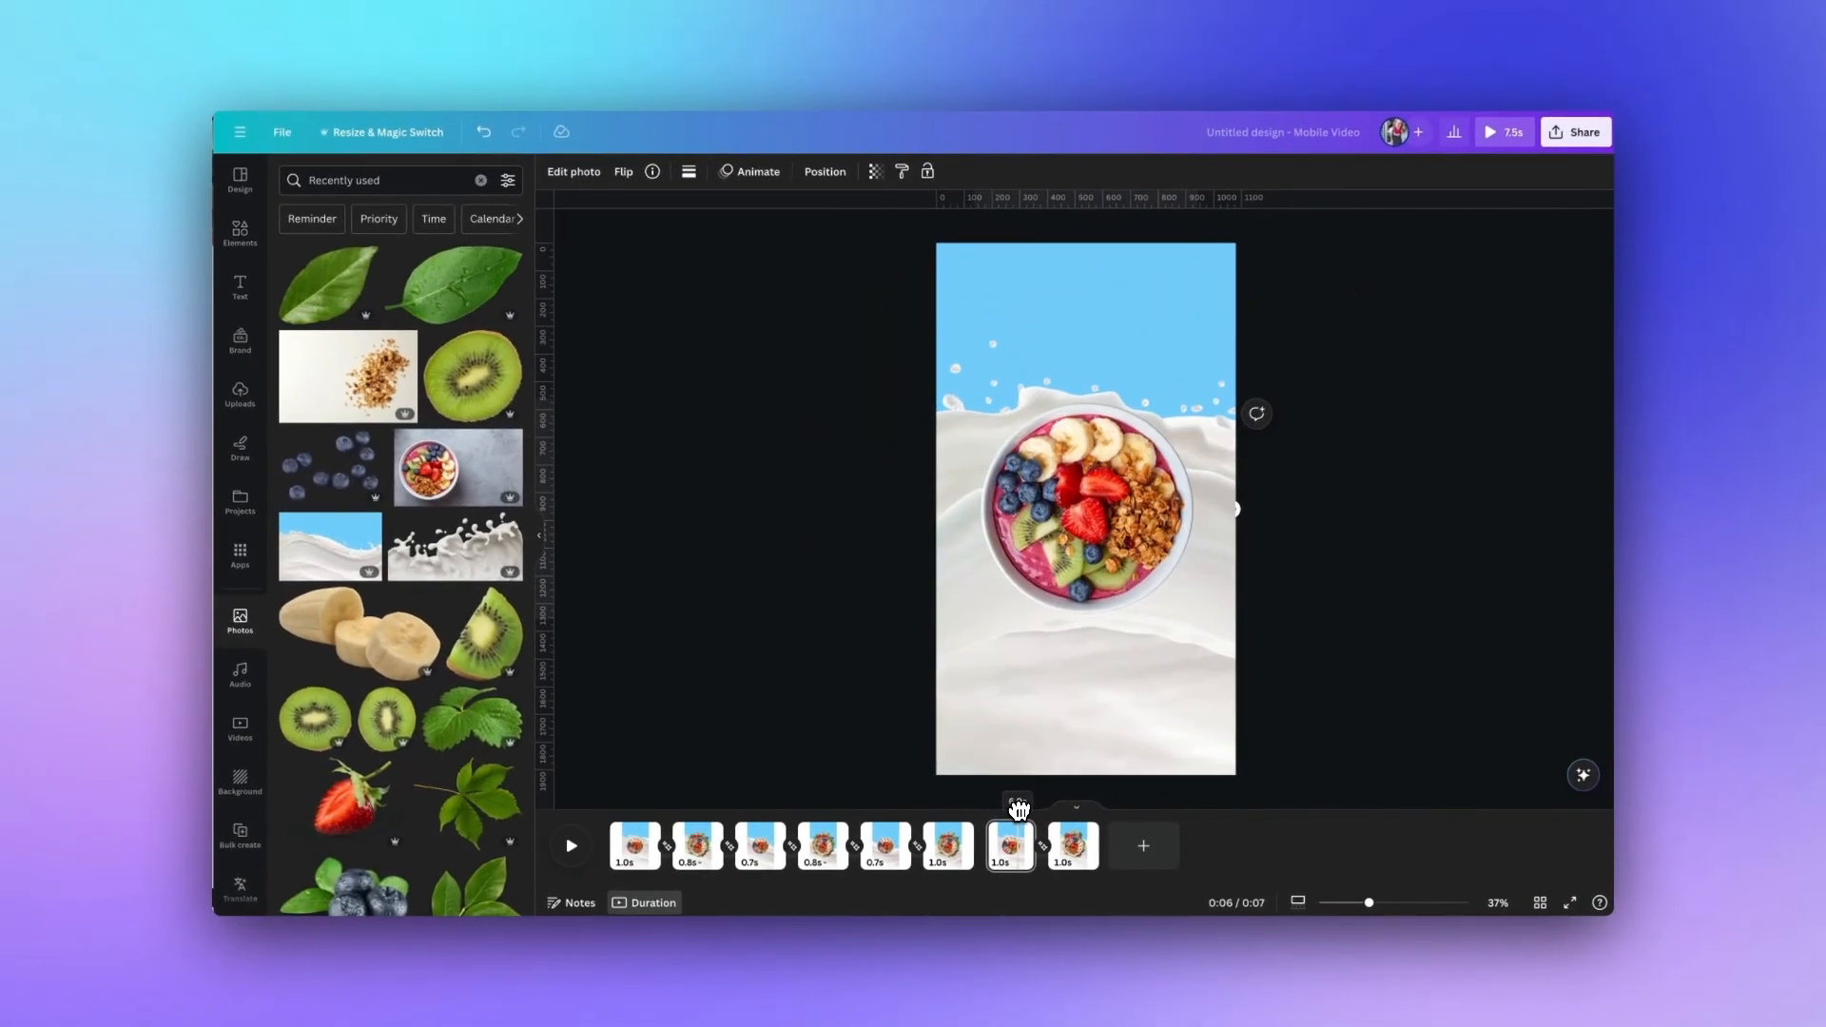
Duplicate the fruit-burst eighth page at the end of the timeline
left_click_drag(1019, 809, 1071, 809)
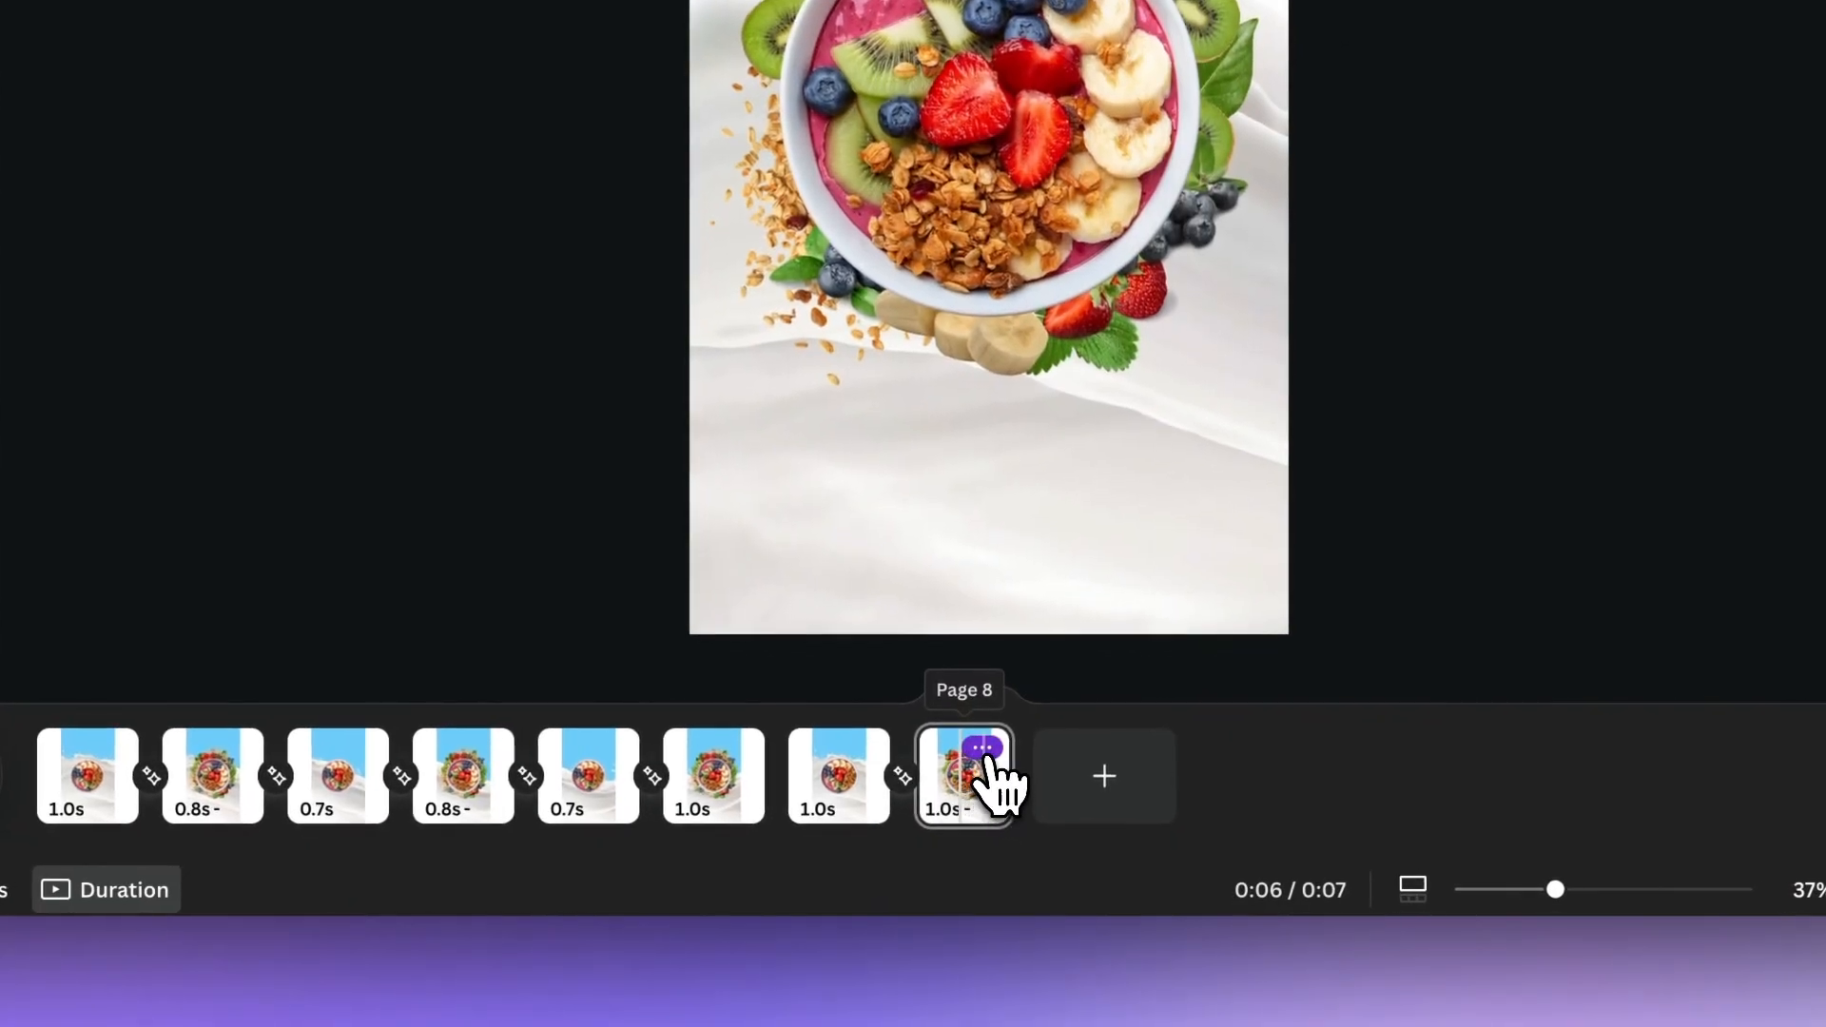
left_click(983, 749)
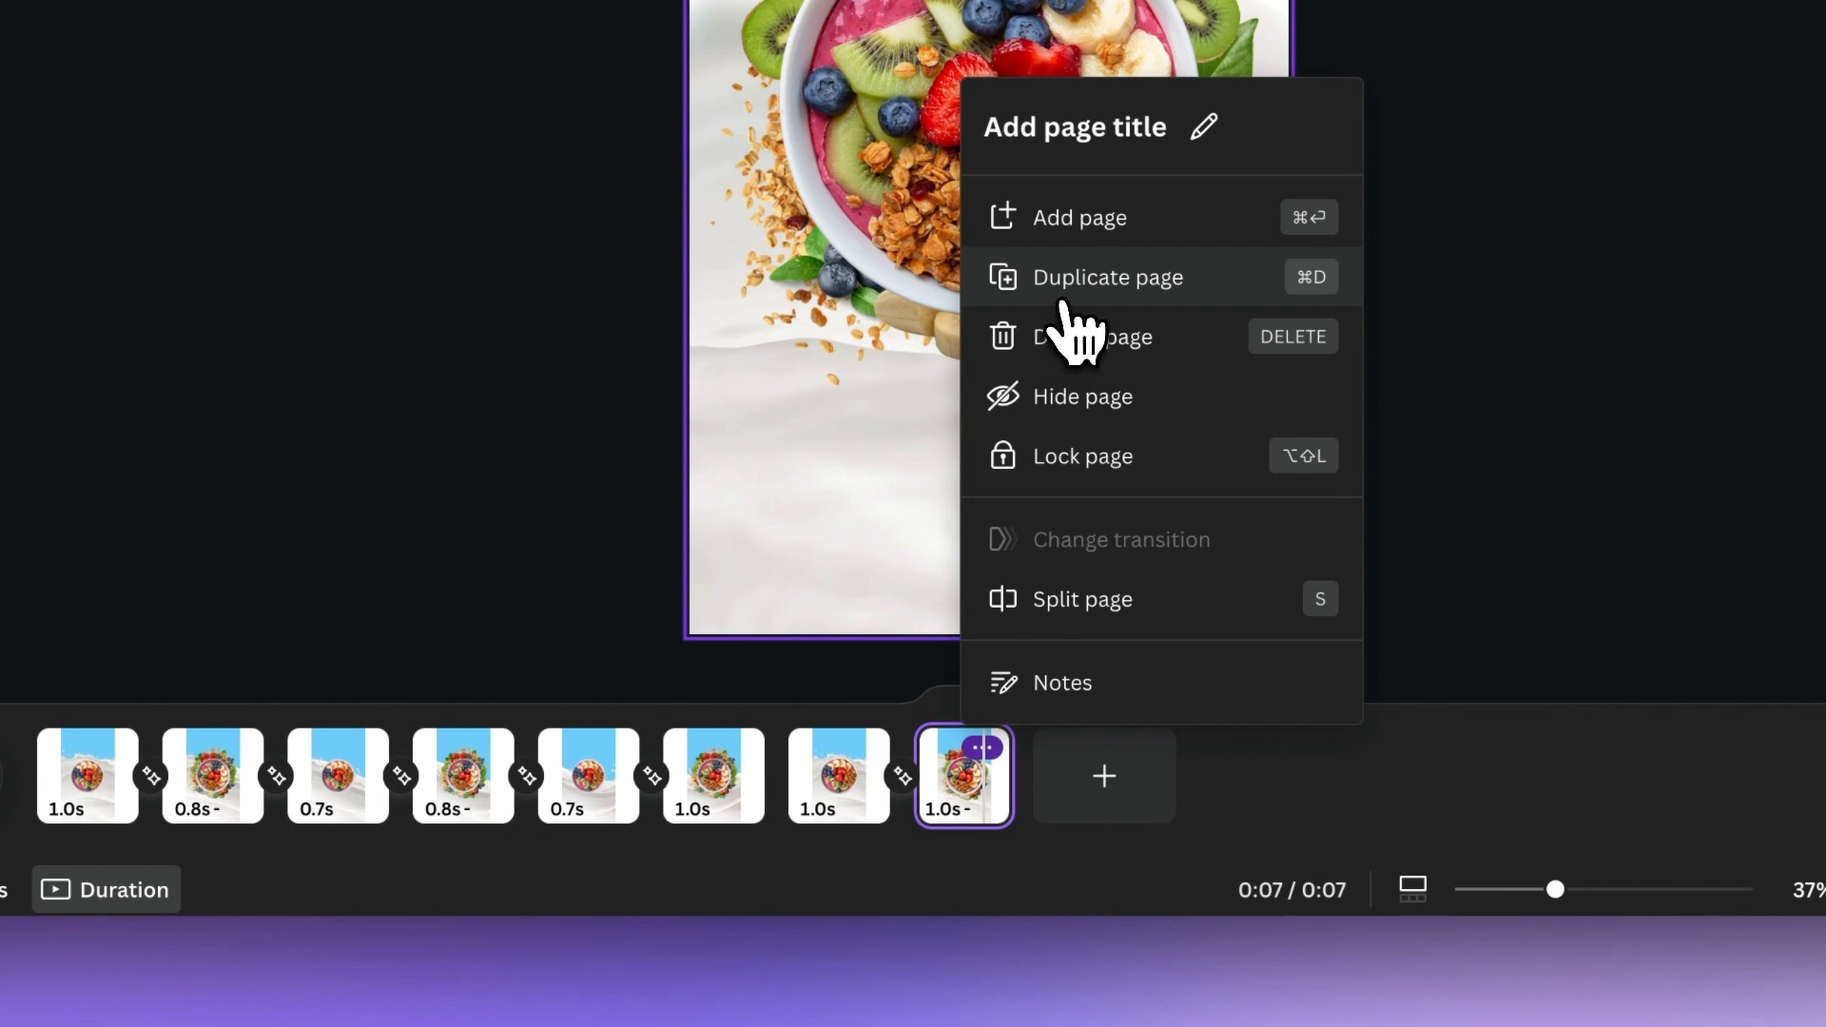
left_click(1073, 328)
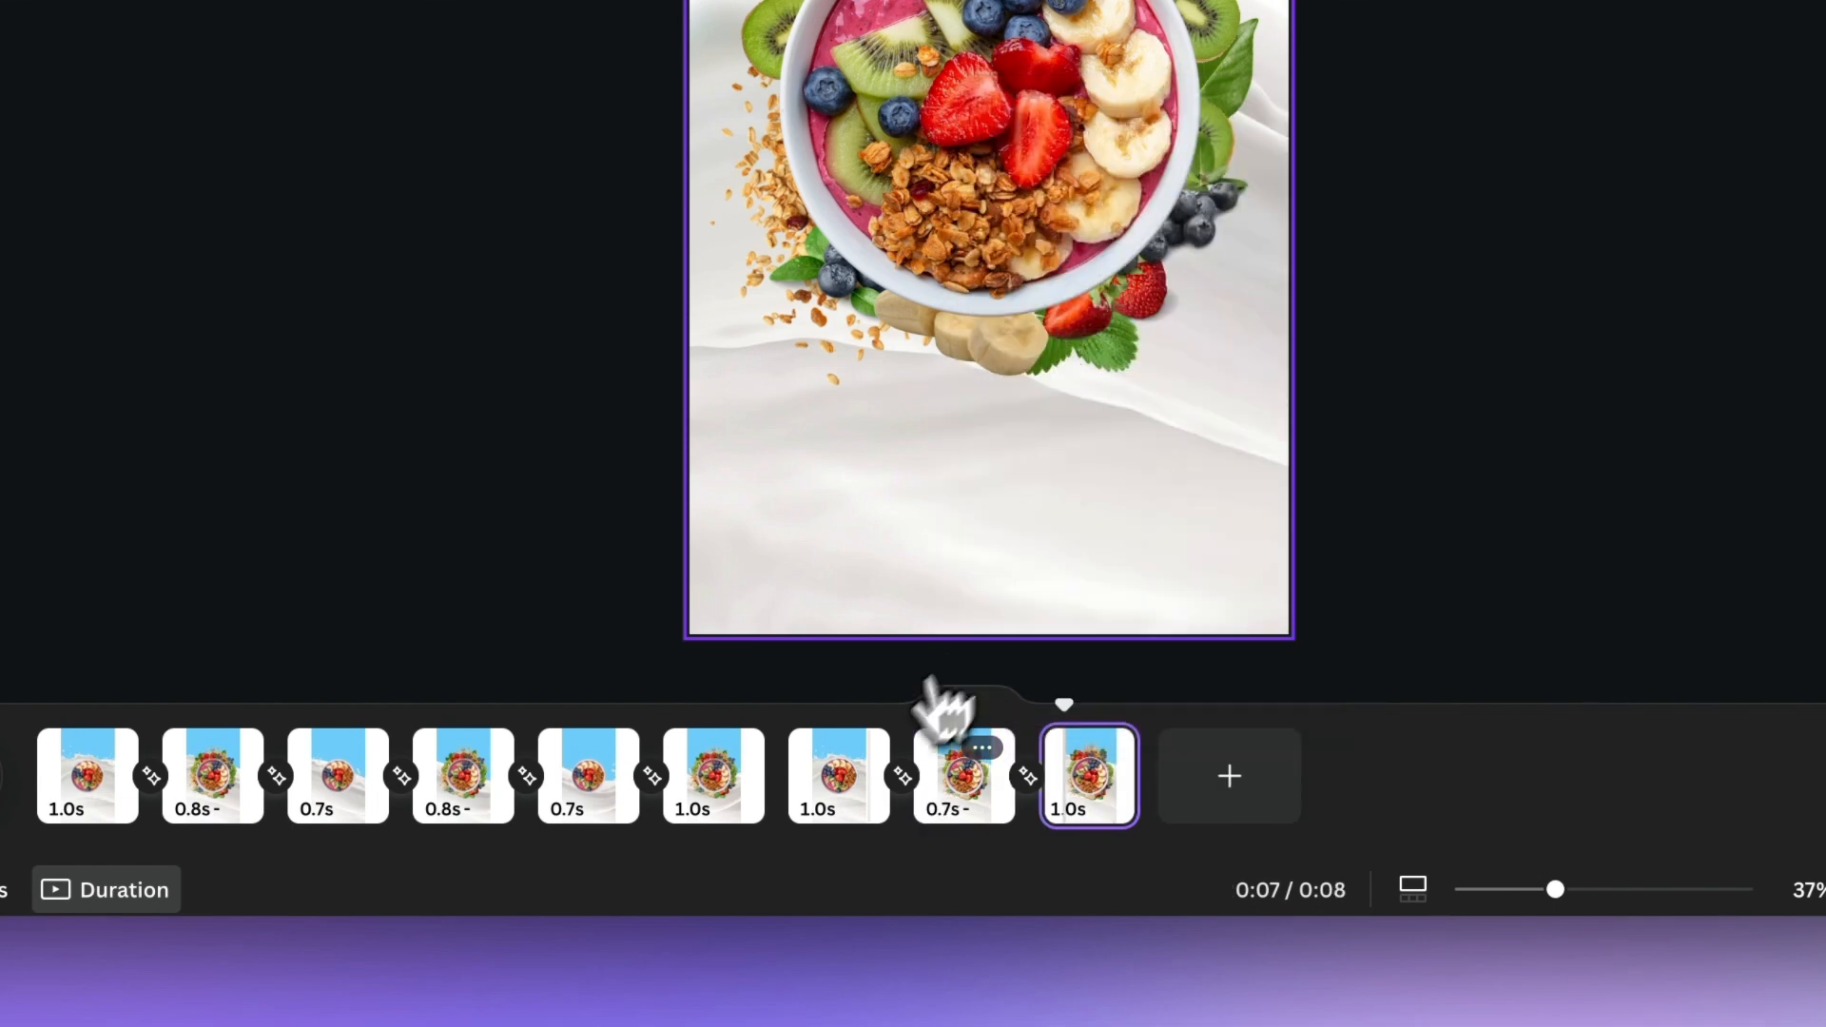
Duplicate the rotated bowl page and place the copy between the last two fruit-burst pages
left_click(861, 749)
left_click(926, 298)
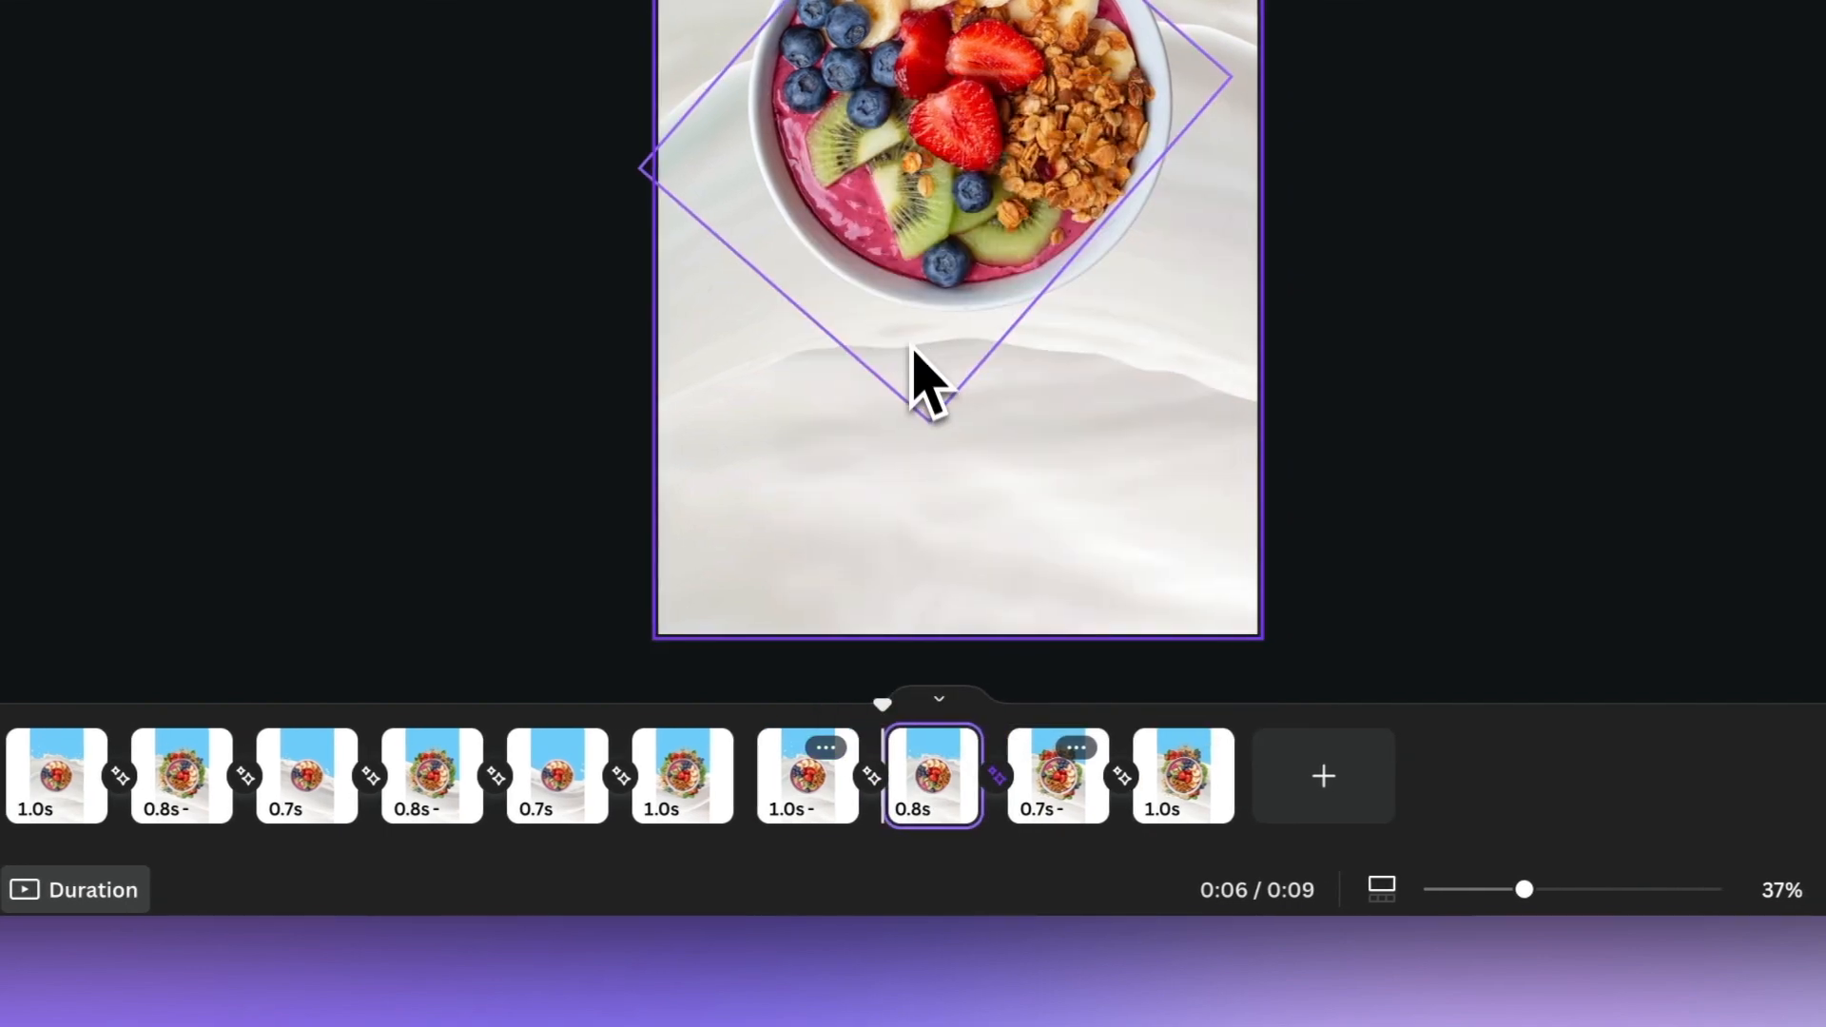
left_click_drag(950, 809, 1066, 789)
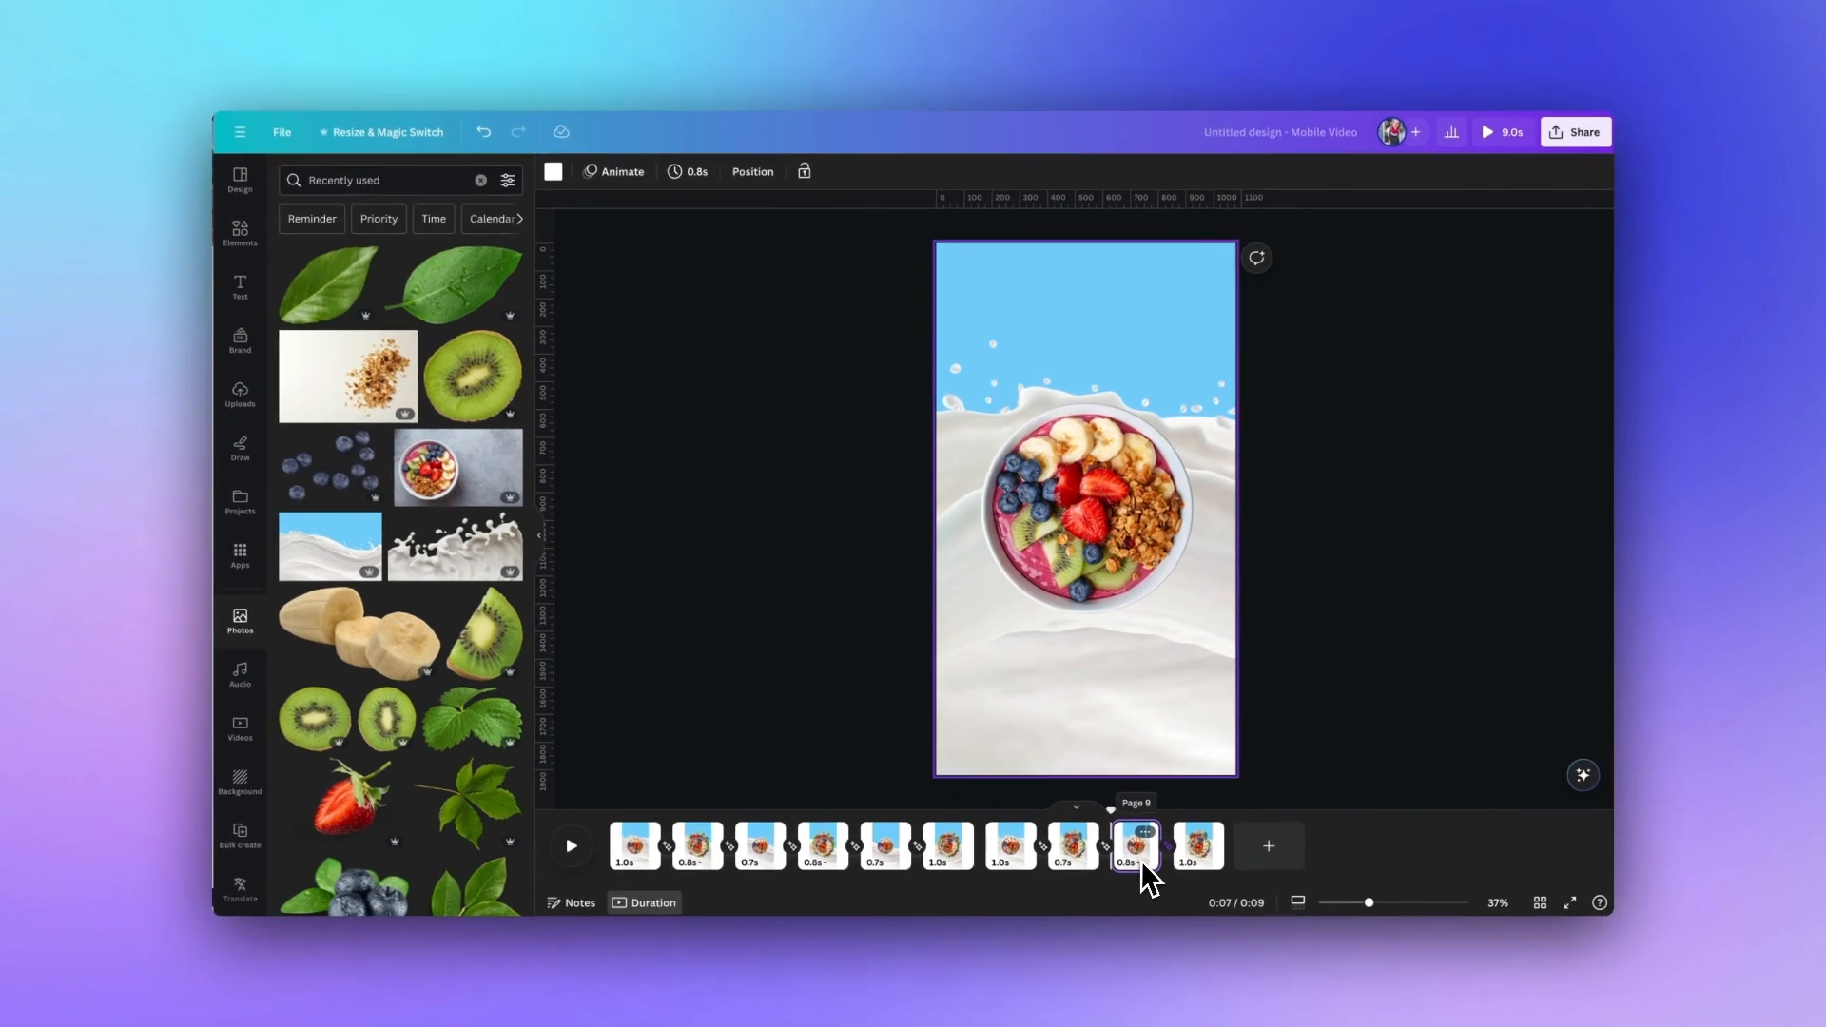
Shift the milk wave photo to the left on the ninth page and further left on the tenth page
left_click(1148, 725)
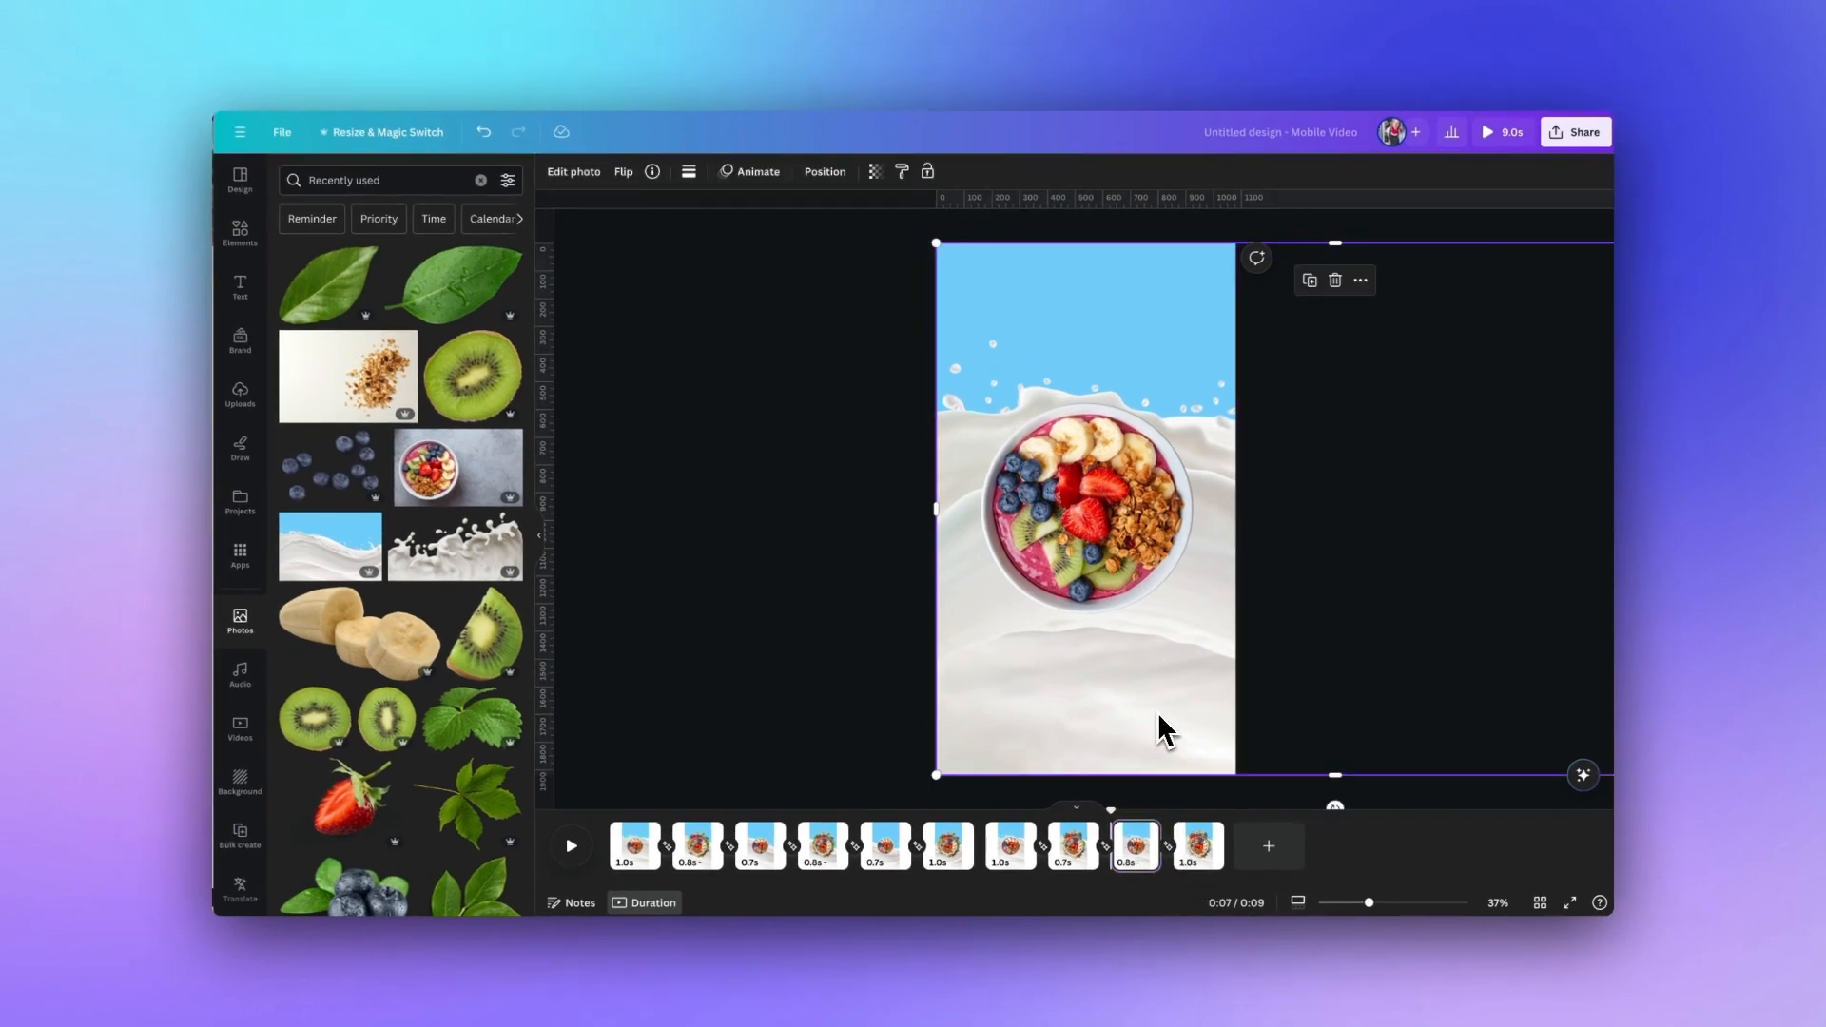
left_click_drag(1165, 728, 970, 715)
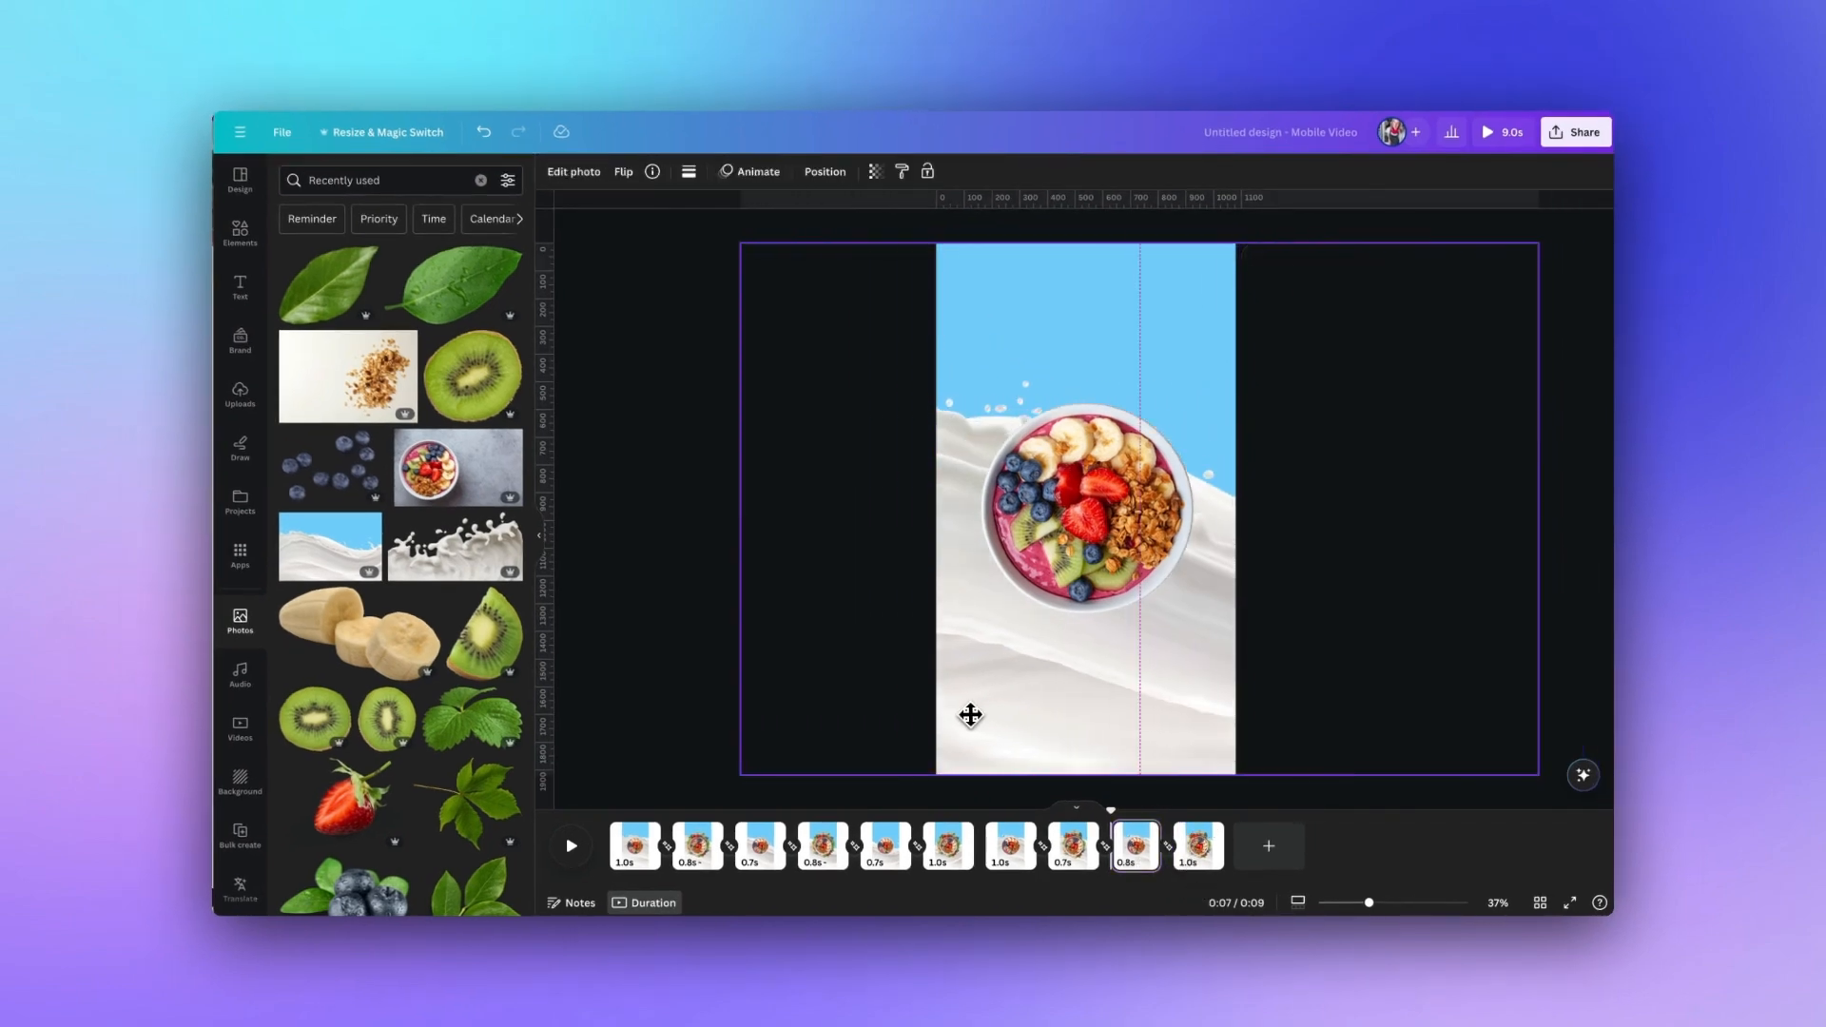
left_click(1198, 845)
left_click(1195, 756)
left_click_drag(1195, 750, 1106, 741)
Play the video from around the seventh page to check the bowl spin and fruit bursts
left_click(994, 842)
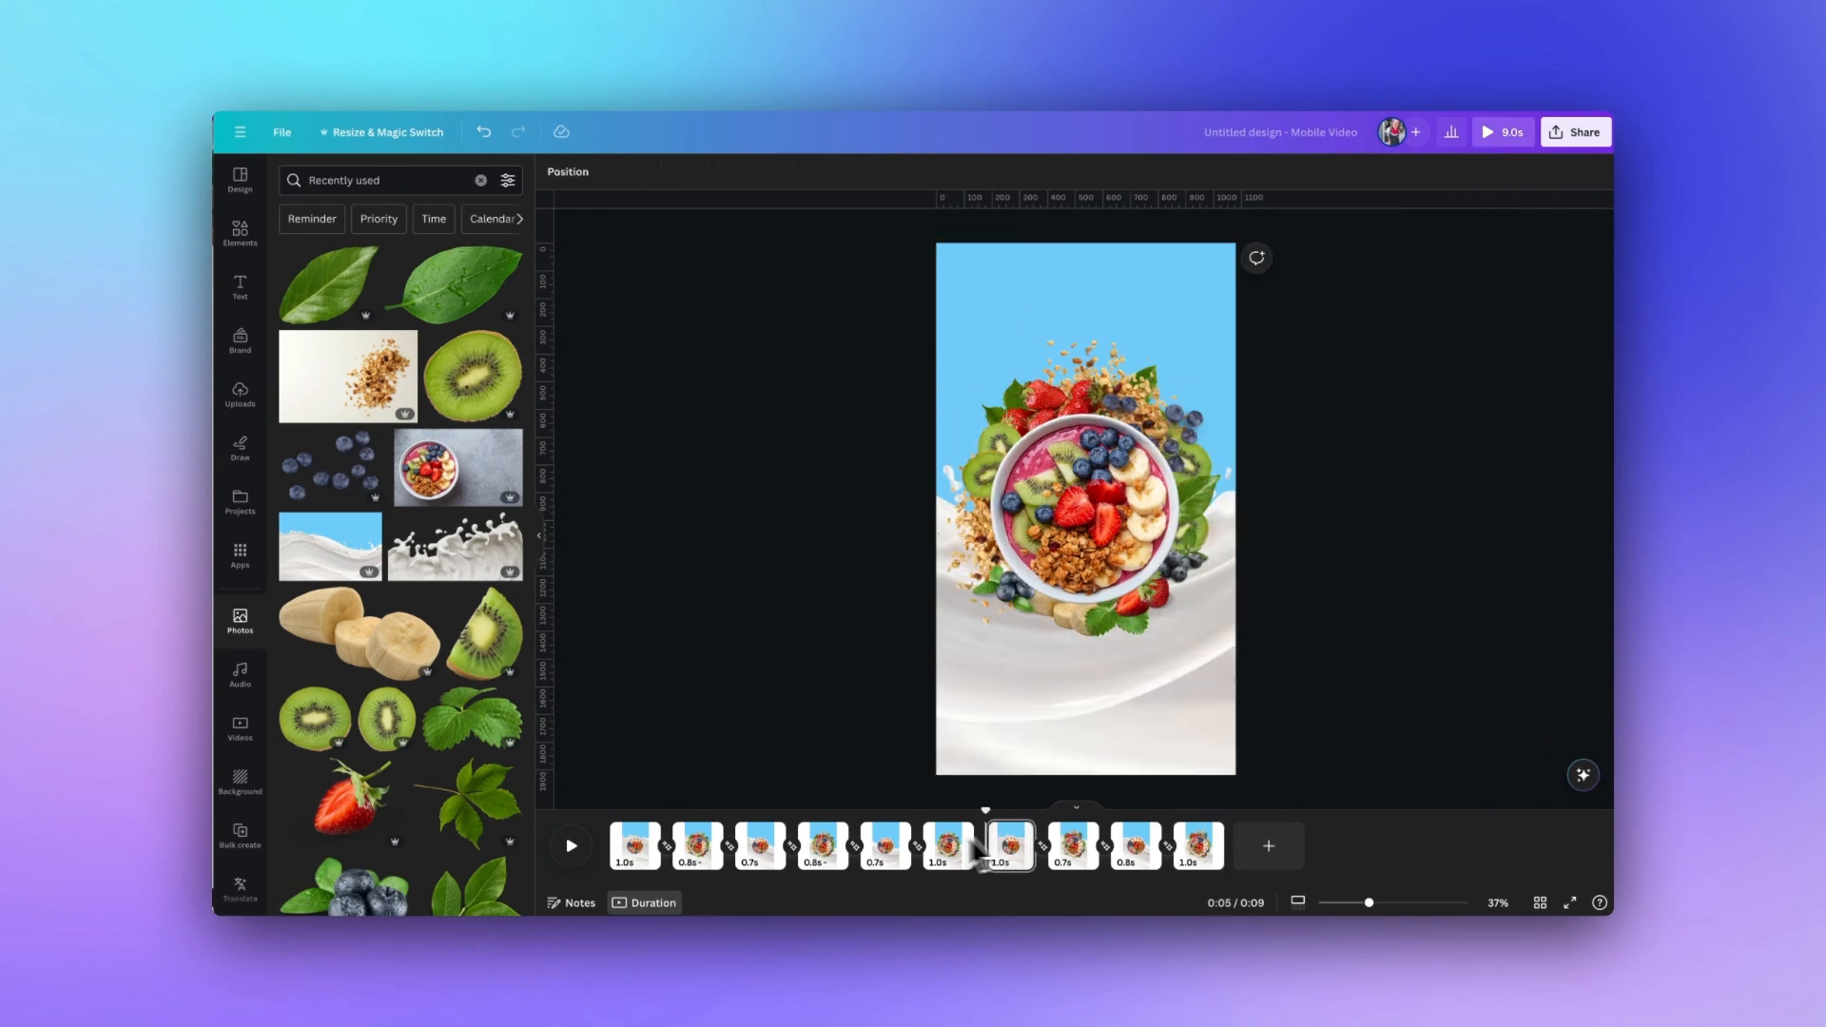
left_click(572, 846)
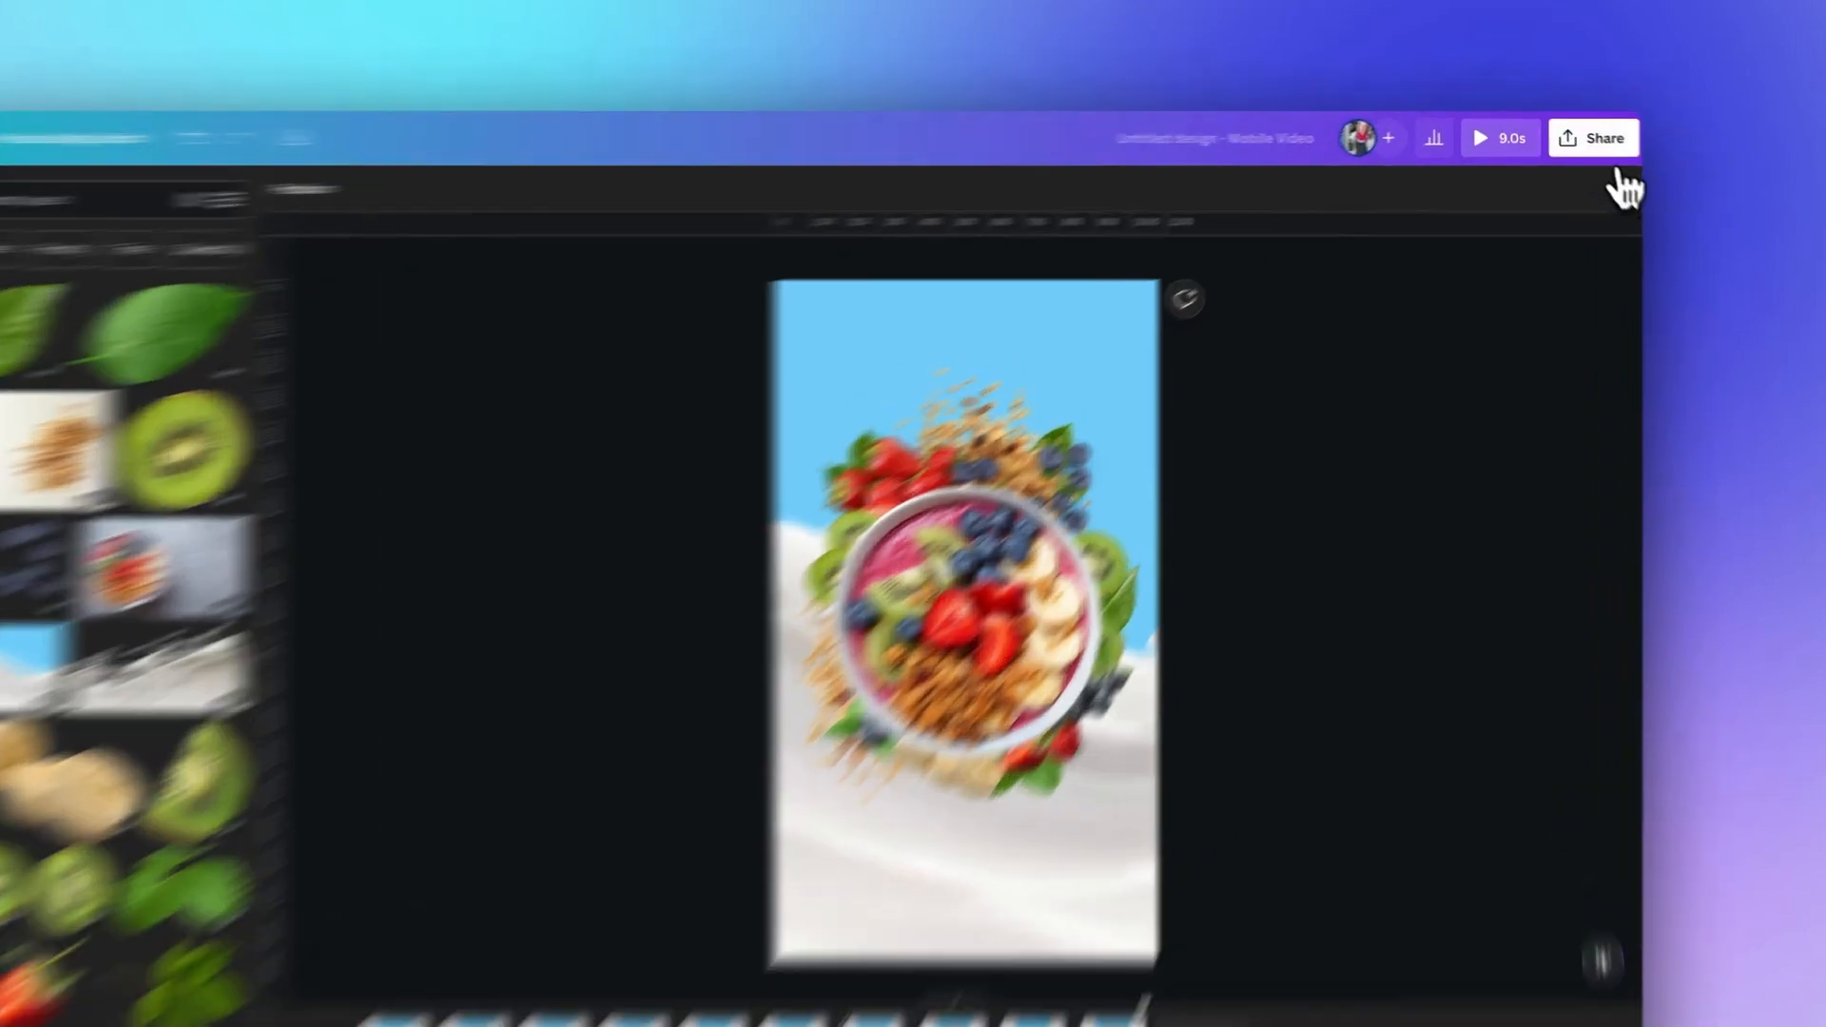
Open the design's download settings
left_click(1576, 133)
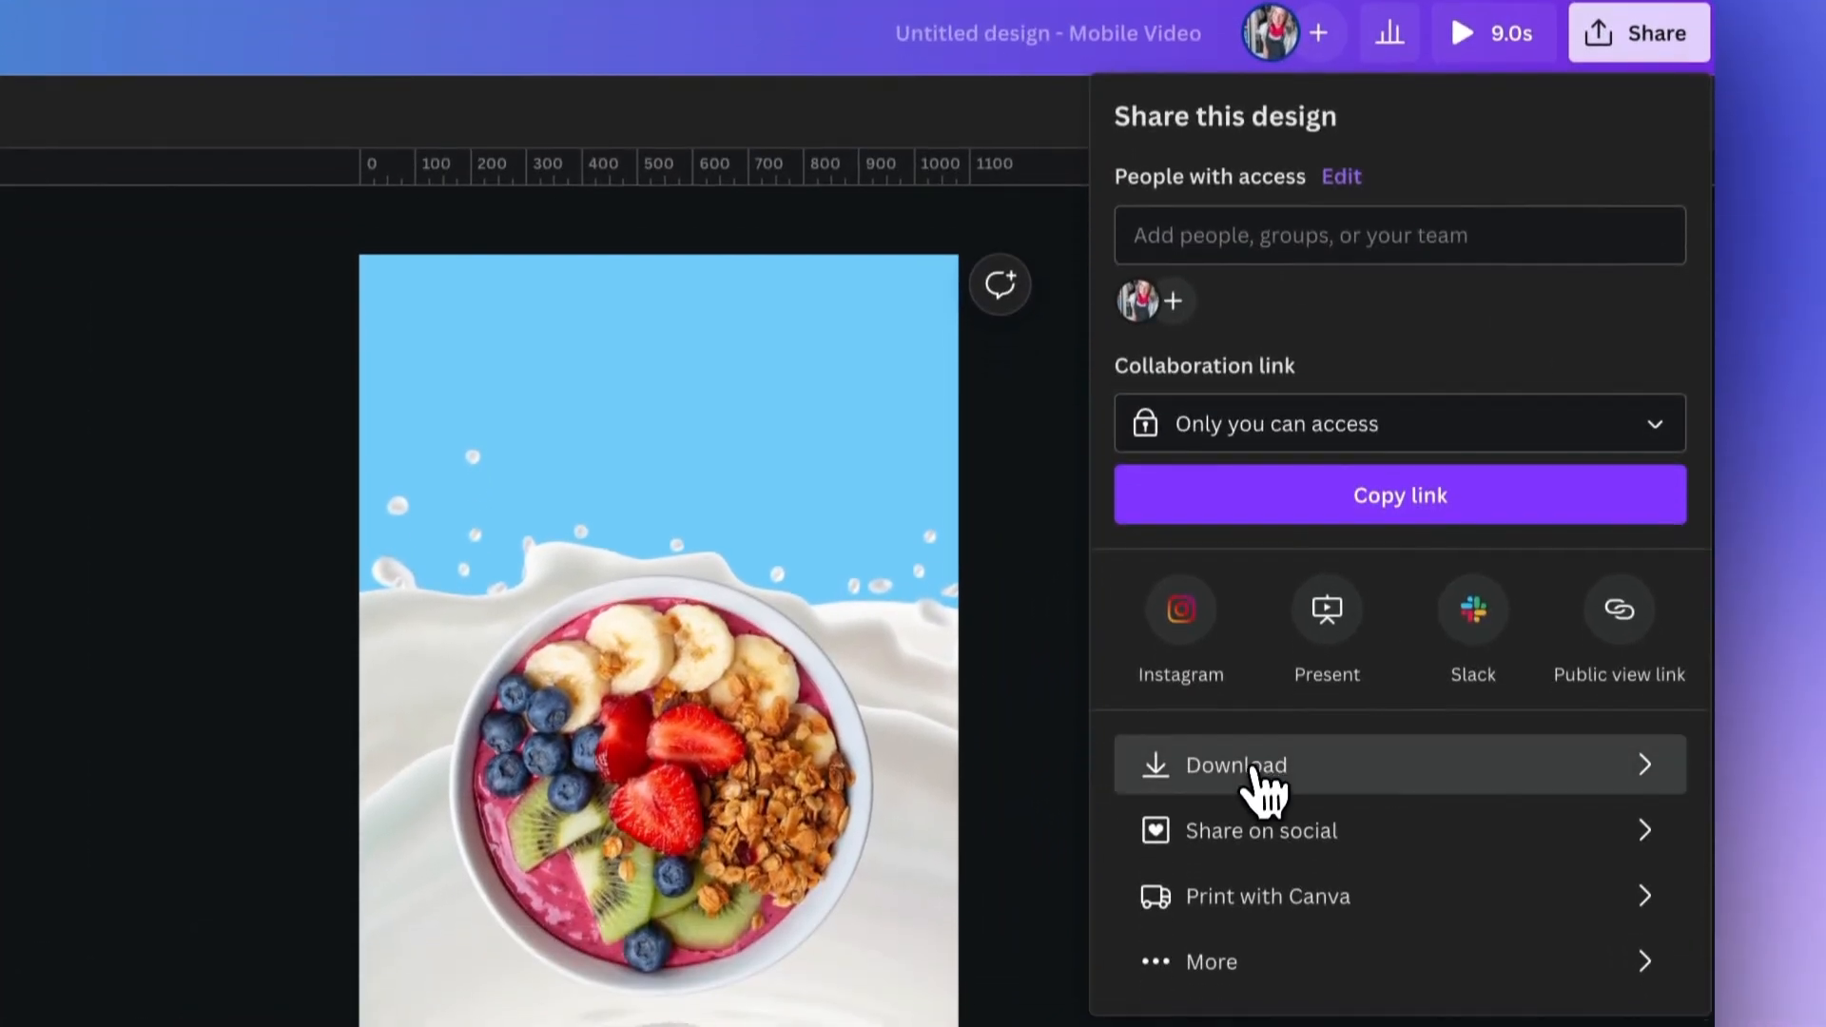
left_click(1151, 854)
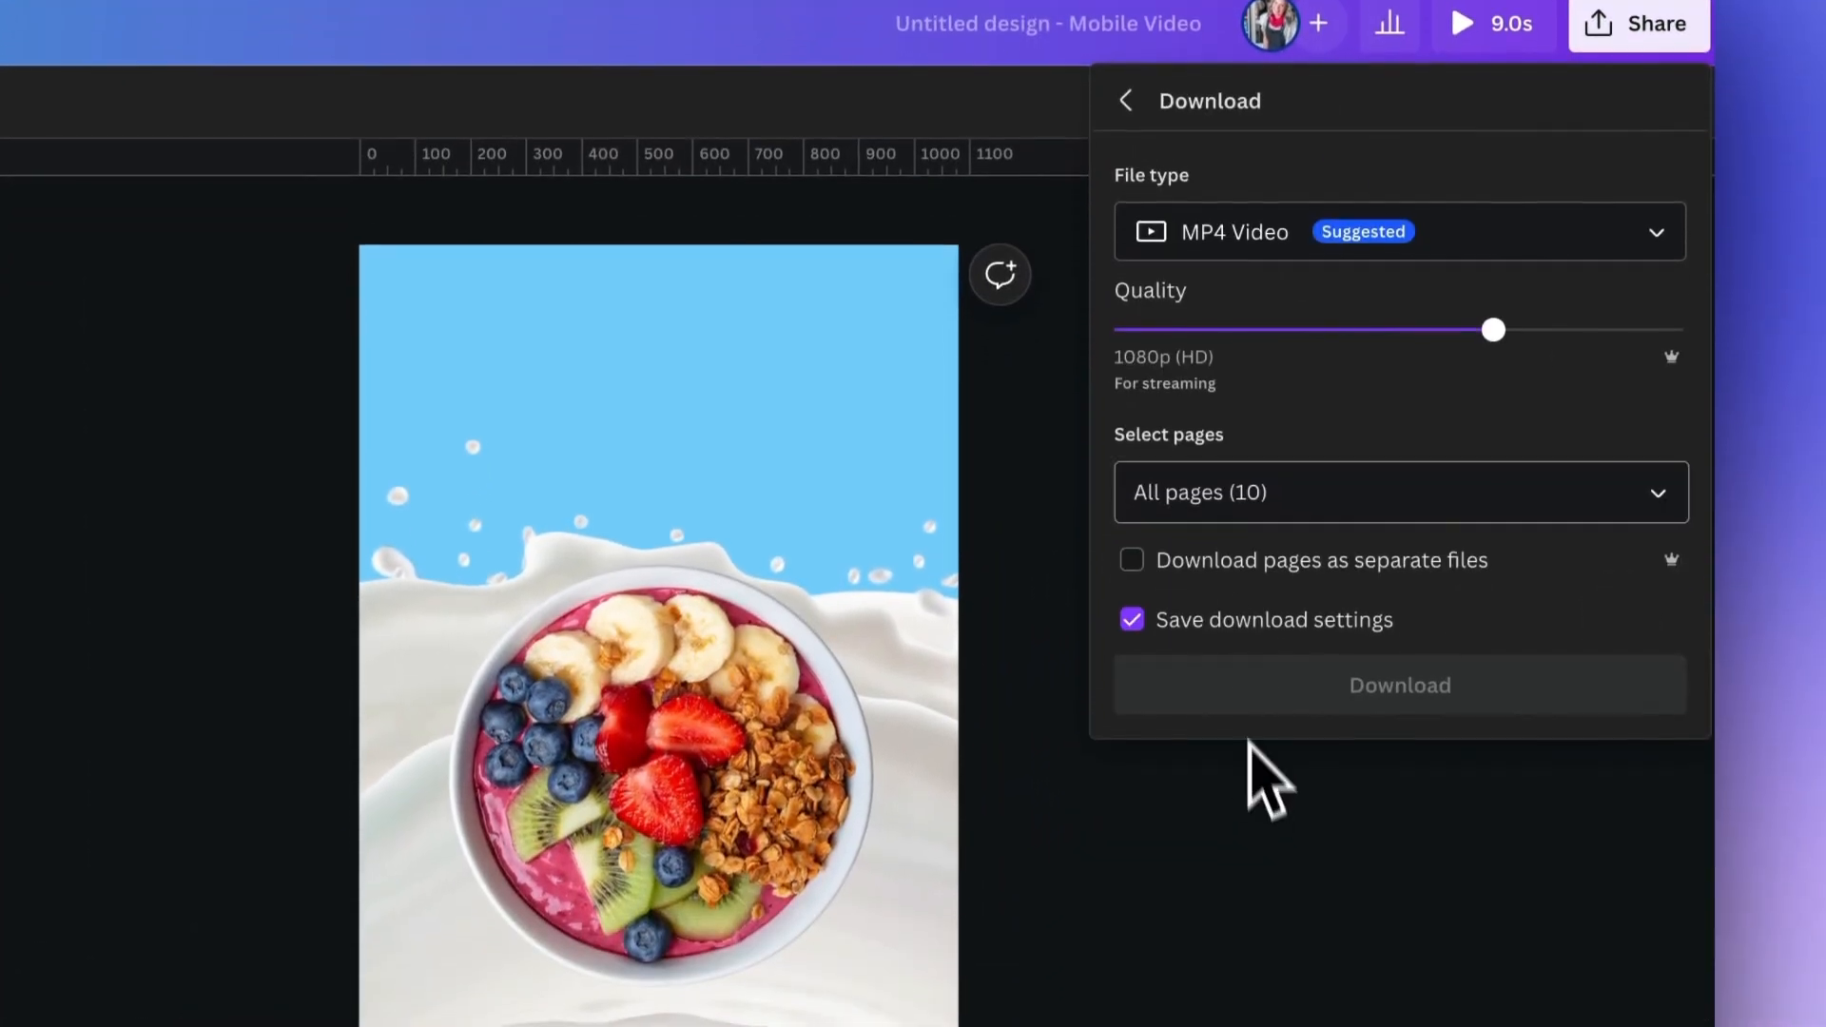